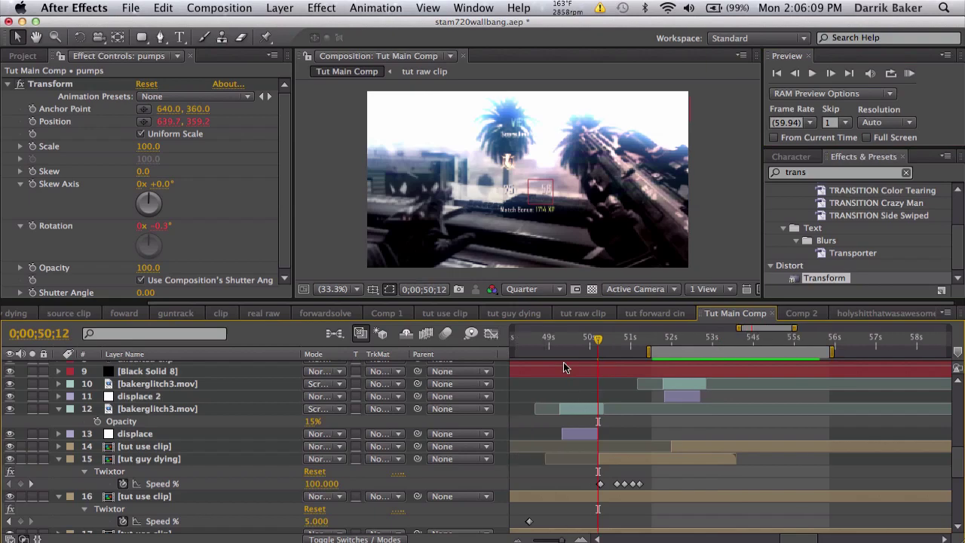
Set the current time to 0;00;47;40, where the beat starts in the In My Eyes.mp3 waveform.
scroll(560, 370, "down", 6)
scroll(560, 370, "left", 2)
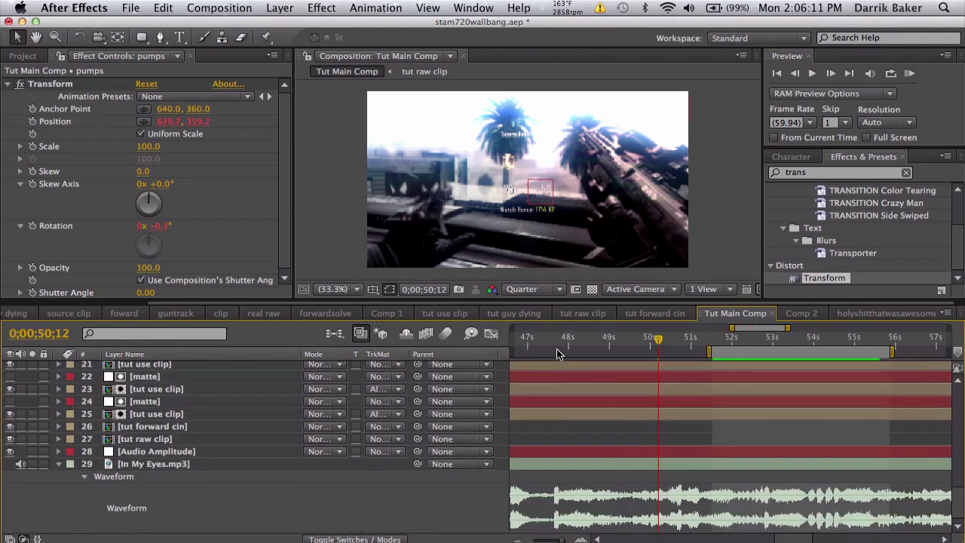
left_click(554, 346)
scroll(552, 341, "up", 3)
left_click_drag(552, 342, 559, 342)
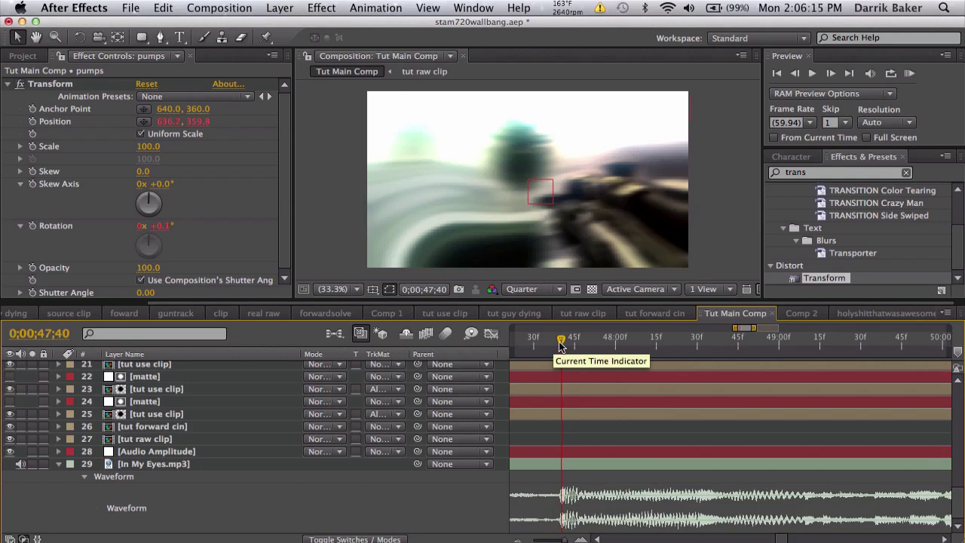
Add DSR 50.mp3 to Tut Main Comp at 0;00;47;40, below the Twixtor tut use clip layer, and reveal its waveform.
left_click(37, 53)
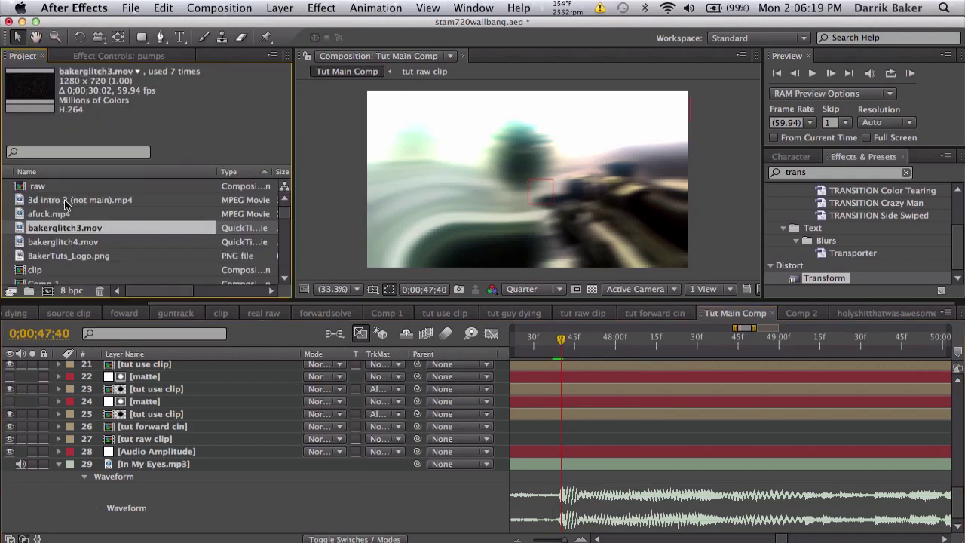
scroll(64, 201, "down", 3)
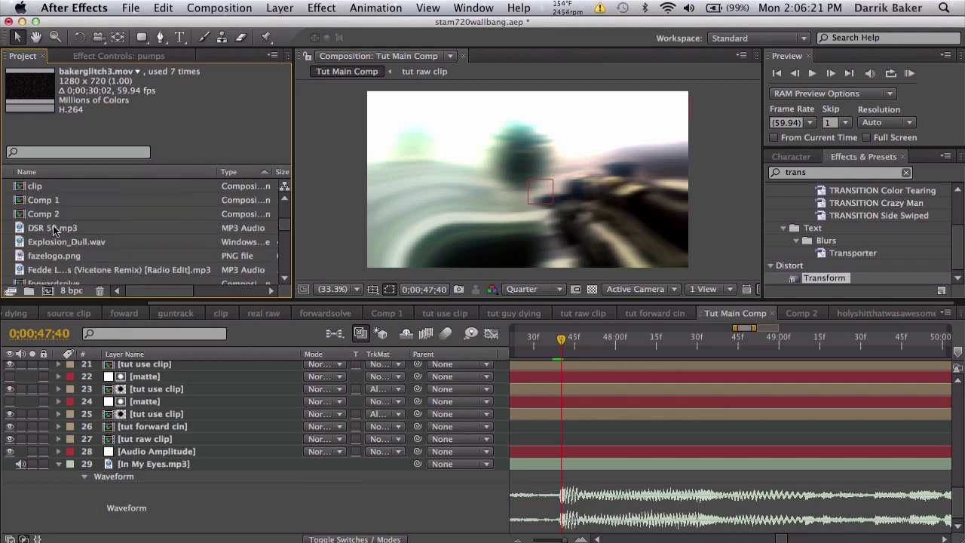
left_click(54, 230)
left_click_drag(57, 230, 620, 424)
key("l")
key("l")
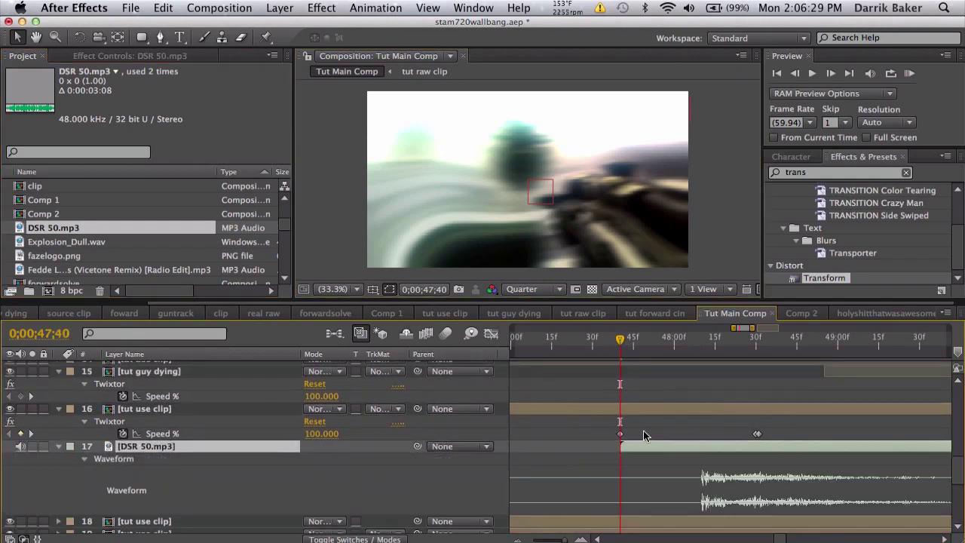
Shift the DSR 50.mp3 layer earlier so the gunshot peak falls on 0;00;47;40, and trim off the silence before it.
left_click_drag(714, 444, 637, 453)
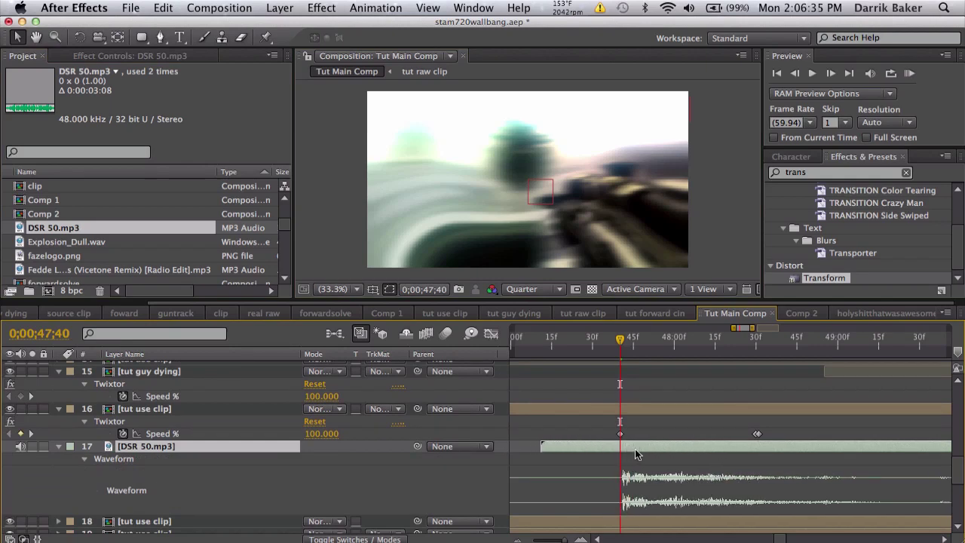
key("=")
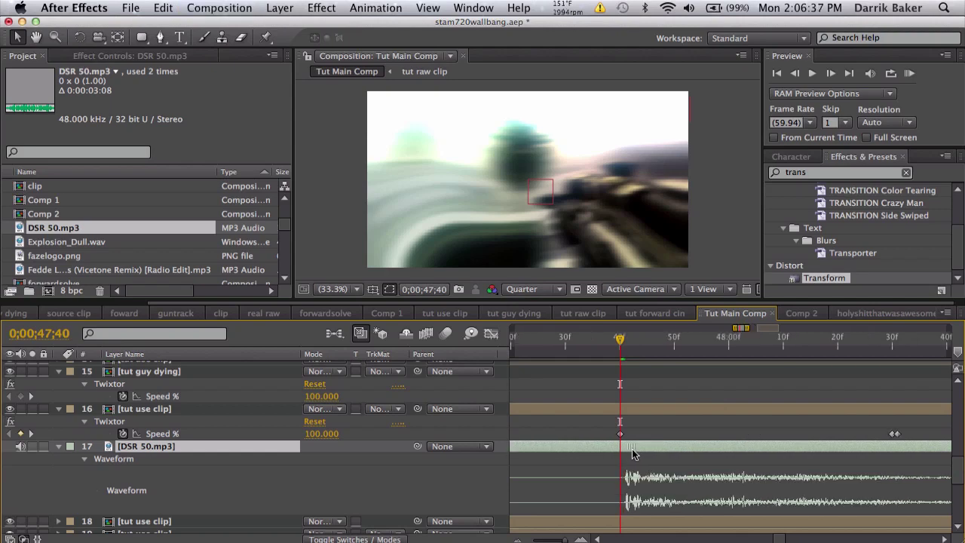
scroll(632, 451, "left", 2)
key("alt+bracketleft")
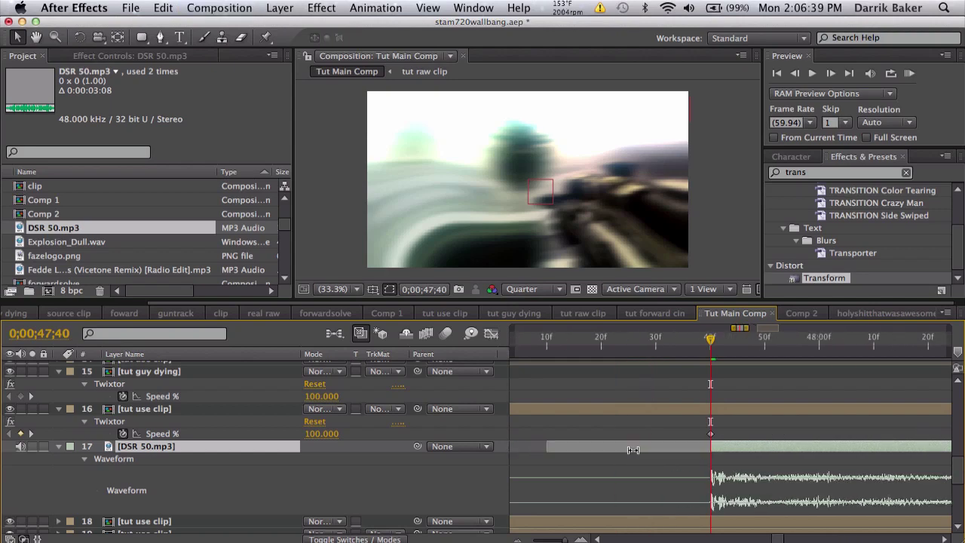
scroll(631, 450, "right", 2)
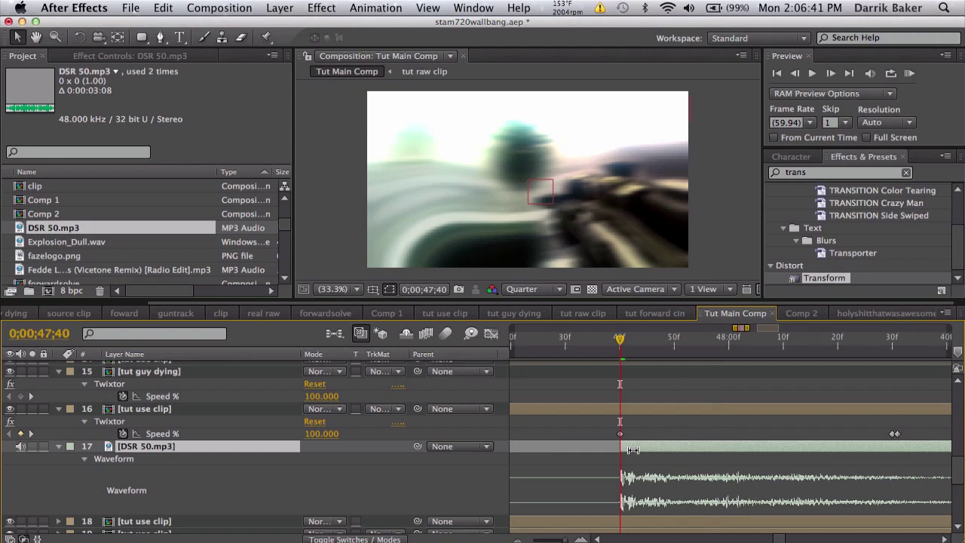
Set the DSR 50.mp3 layer's Audio Levels to +4 dB and show its waveform again.
key("l")
left_click(330, 457)
type("4")
key("Return")
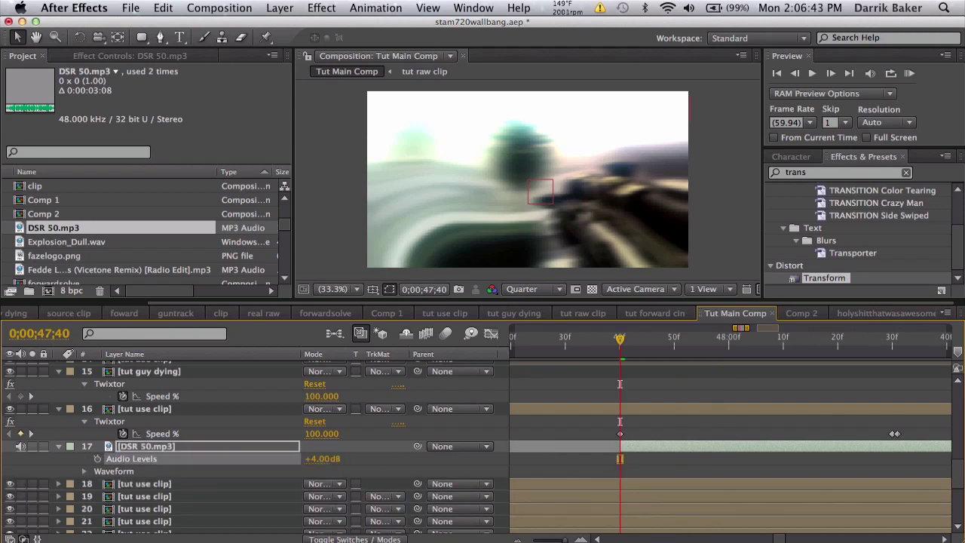
key("l")
key("l")
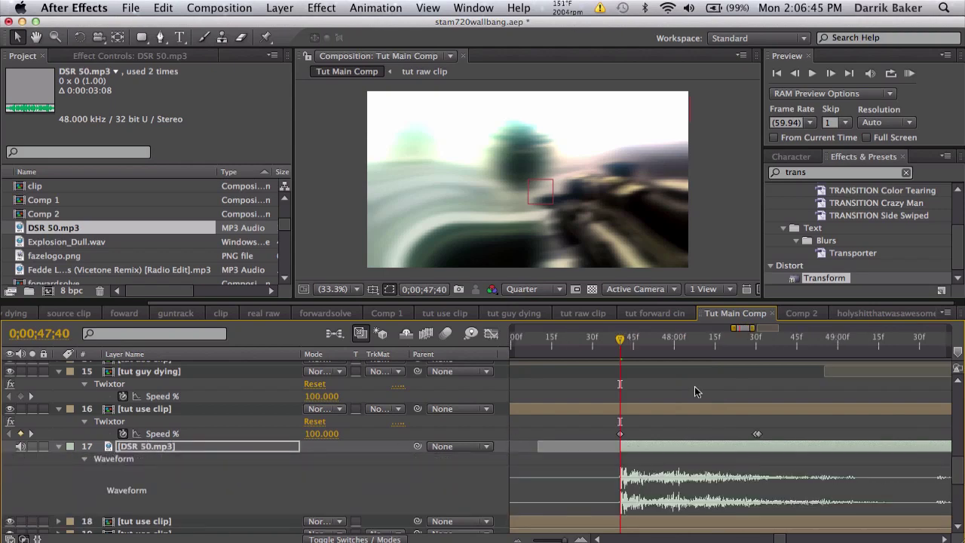
key("minus")
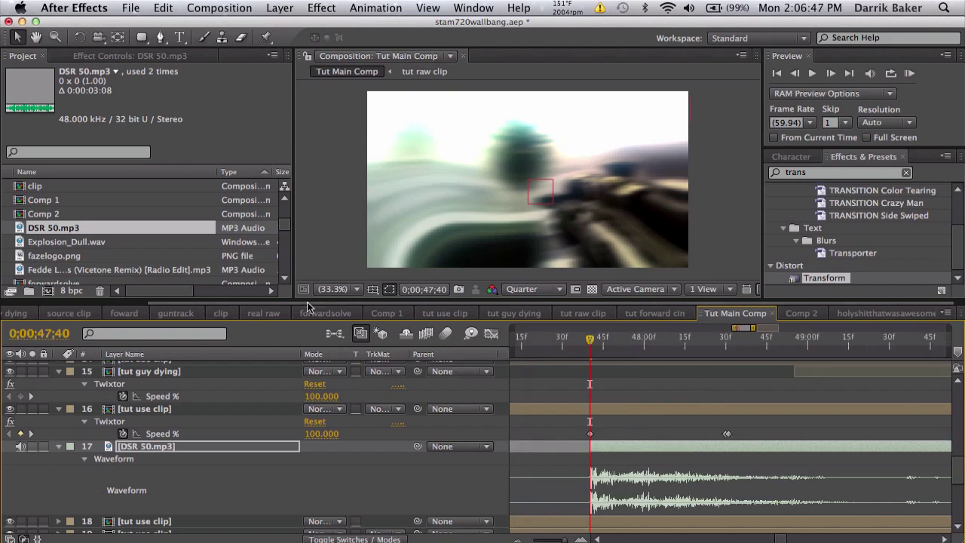
Add Explosion_Dull.wav above the DSR 50.mp3 layer, reveal its waveform and align the start of the blast with 0;00;47;40.
left_click_drag(87, 243, 153, 441)
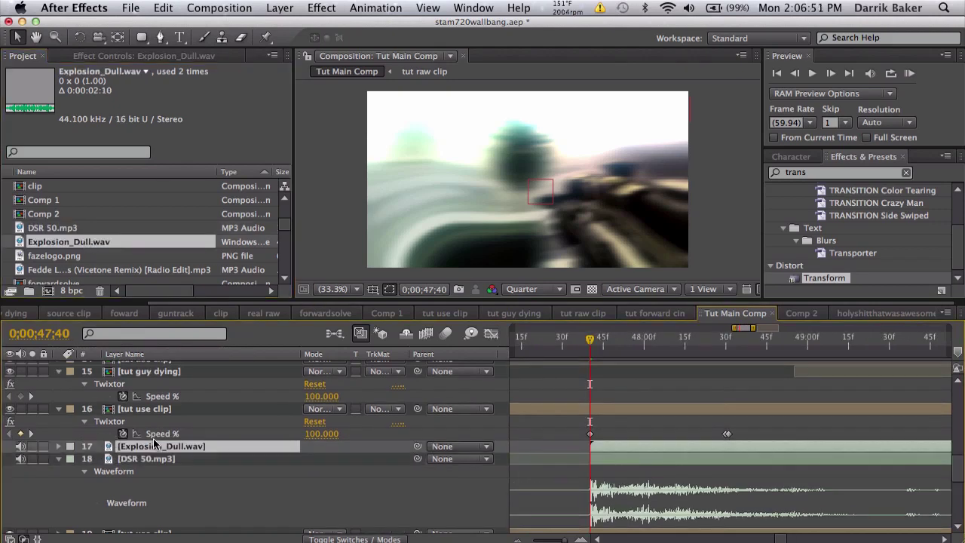
key("l")
key("l")
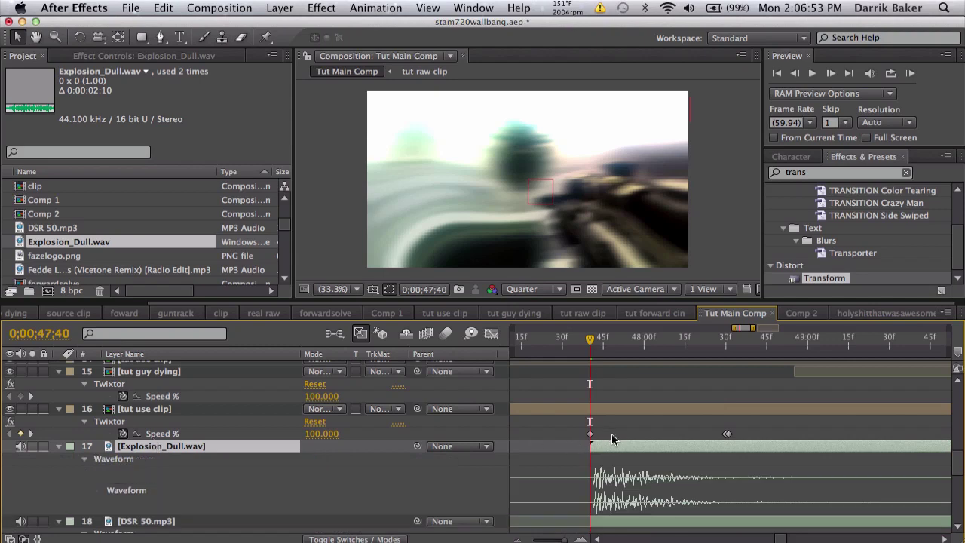
scroll(611, 434, "down", 3)
left_click_drag(632, 398, 628, 397)
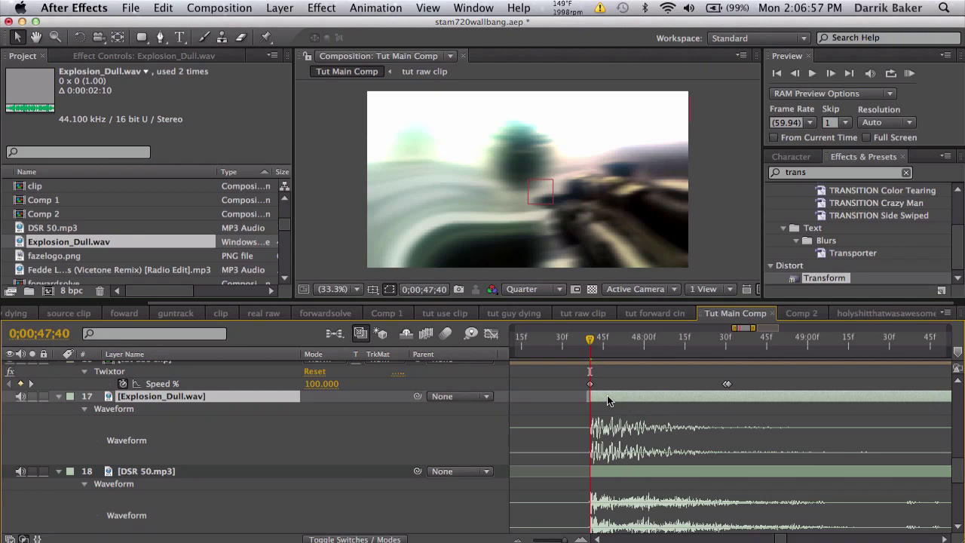
scroll(607, 394, "down", 1)
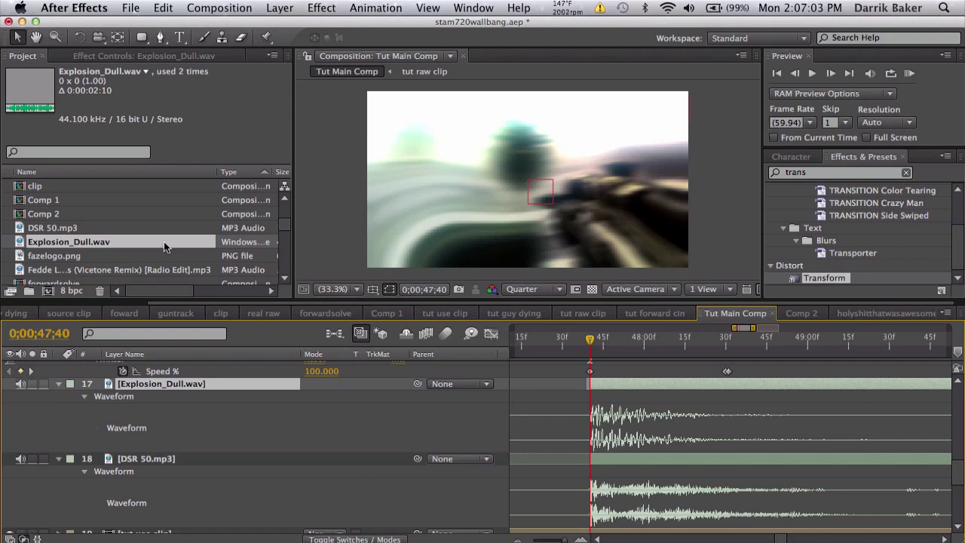
Add The Bizness Bassdrop.wav between the explosion and gunshot layers, reveal its waveform and start it at 0;00;47;40.
scroll(164, 241, "down", 10)
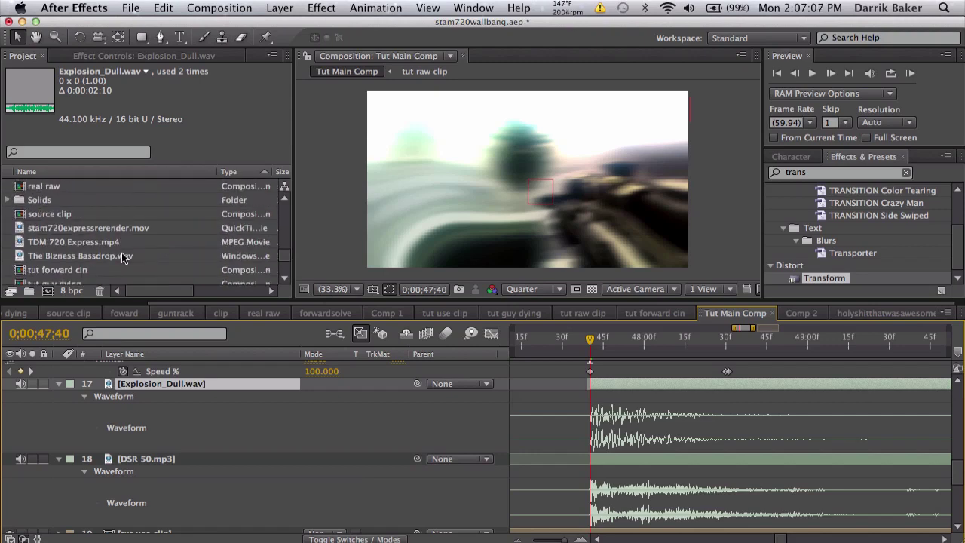
left_click_drag(122, 255, 595, 420)
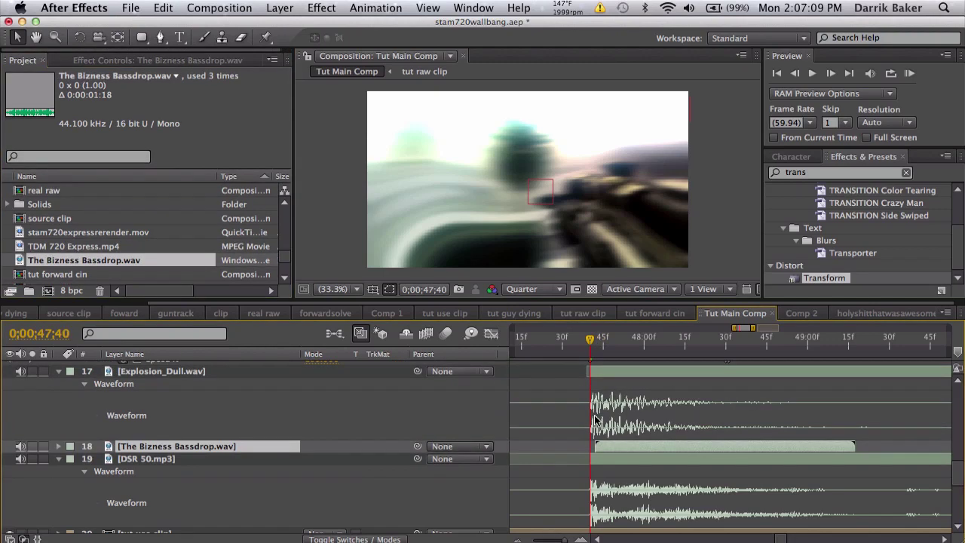
key("l")
key("l")
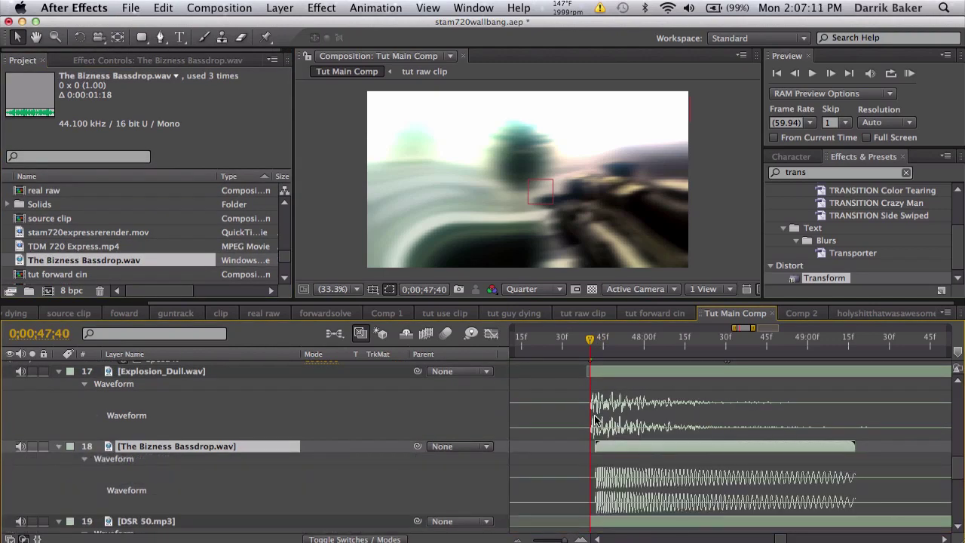
key("bracketleft")
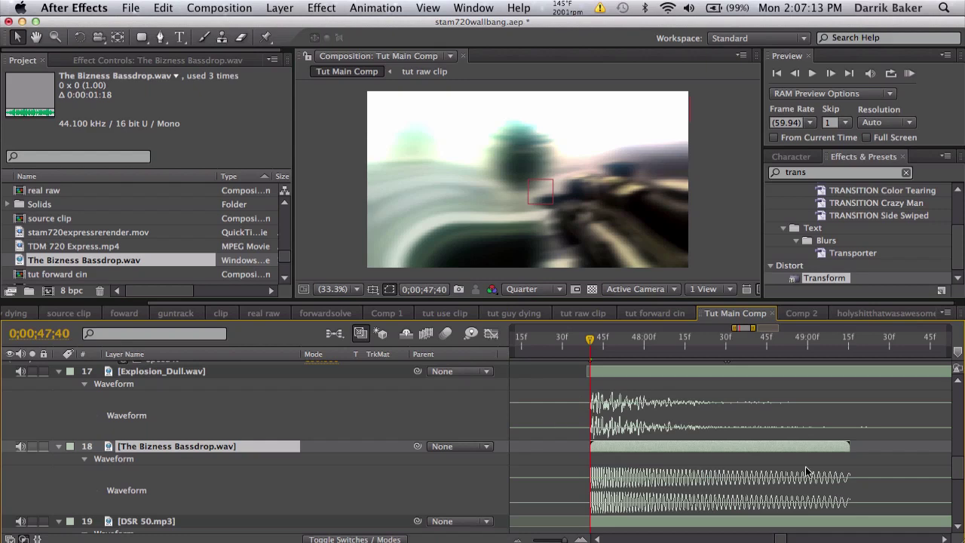
scroll(805, 466, "down", 2)
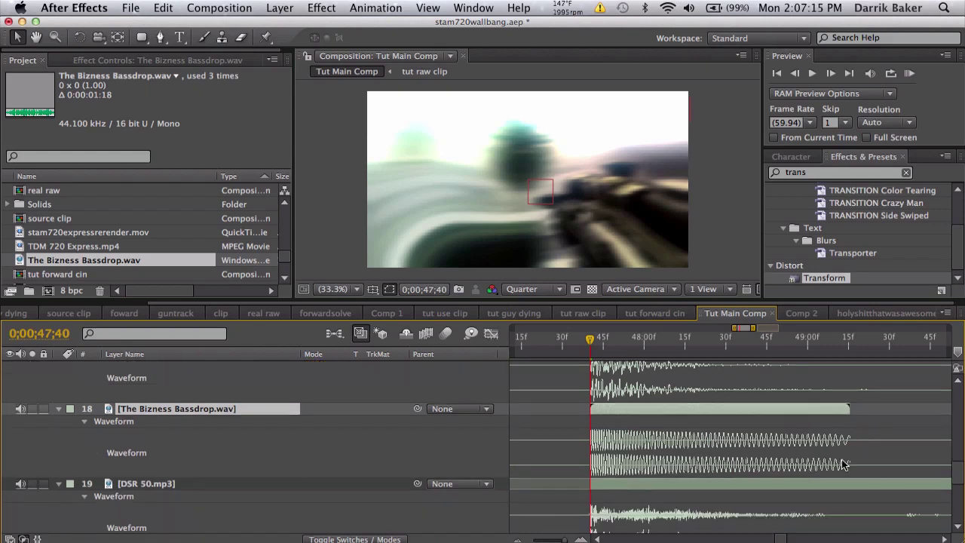
Keyframe the bassdrop layer's Audio Levels from 0 dB at 0;00;47;40 to -24 dB at its end, 0;00;49;15.
key("l")
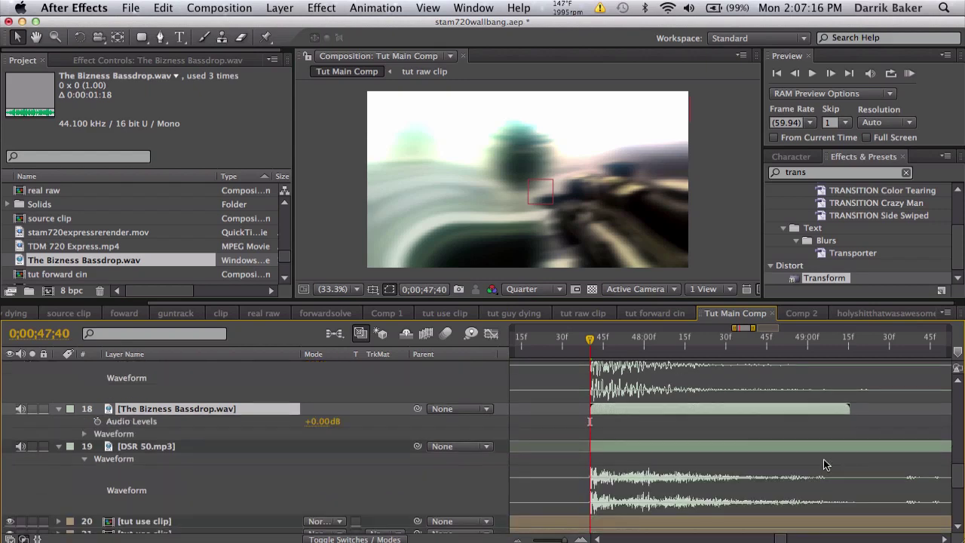
left_click(99, 421)
left_click(847, 344)
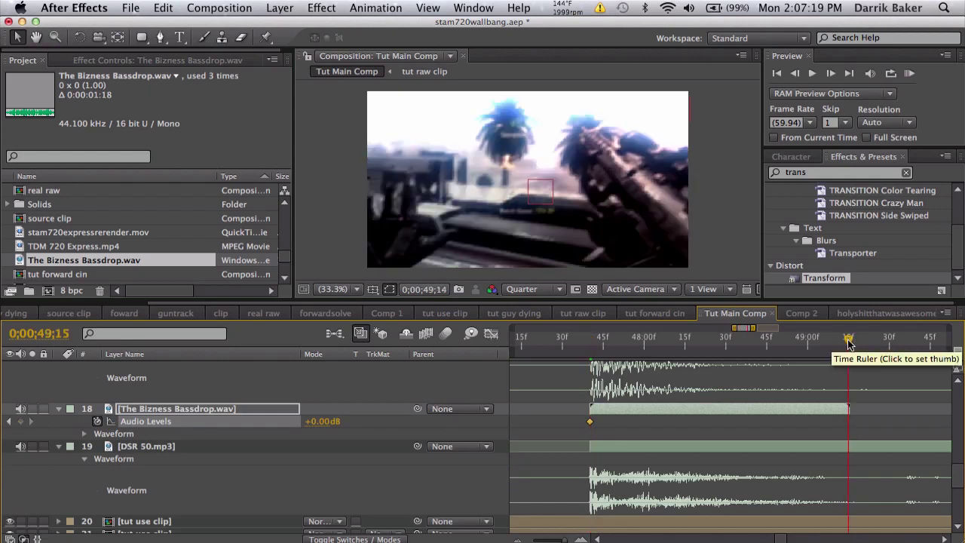
left_click_drag(324, 420, 306, 421)
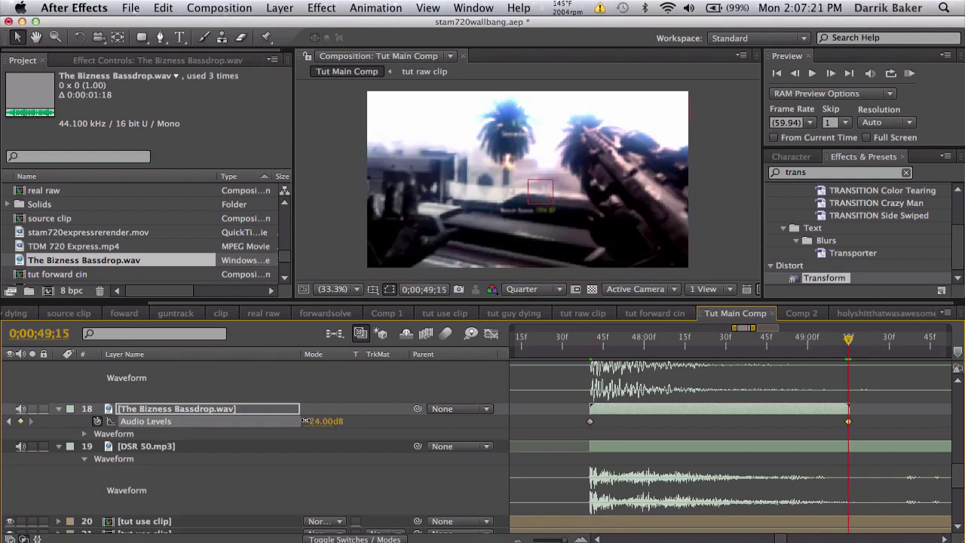
Display the bassdrop layer's Audio Levels keyframes together with its waveform to check the fade.
key("u")
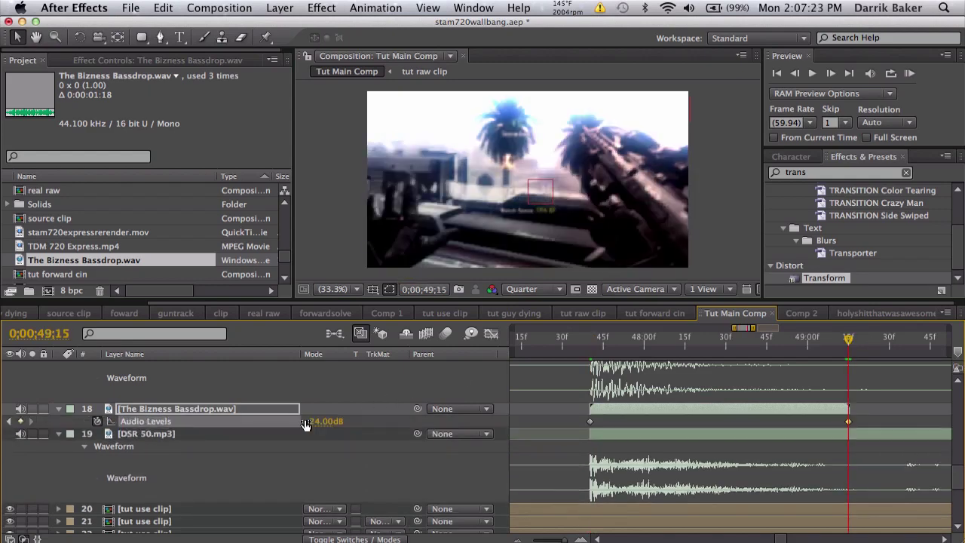
key("l")
key("l")
key("l")
key("u")
key("l")
key("l")
key("l")
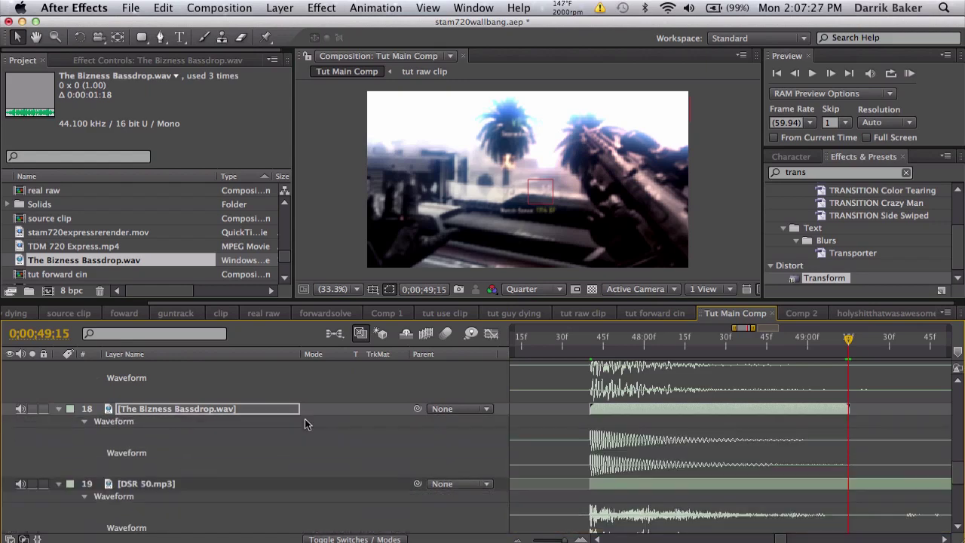
key("l")
left_click(84, 434)
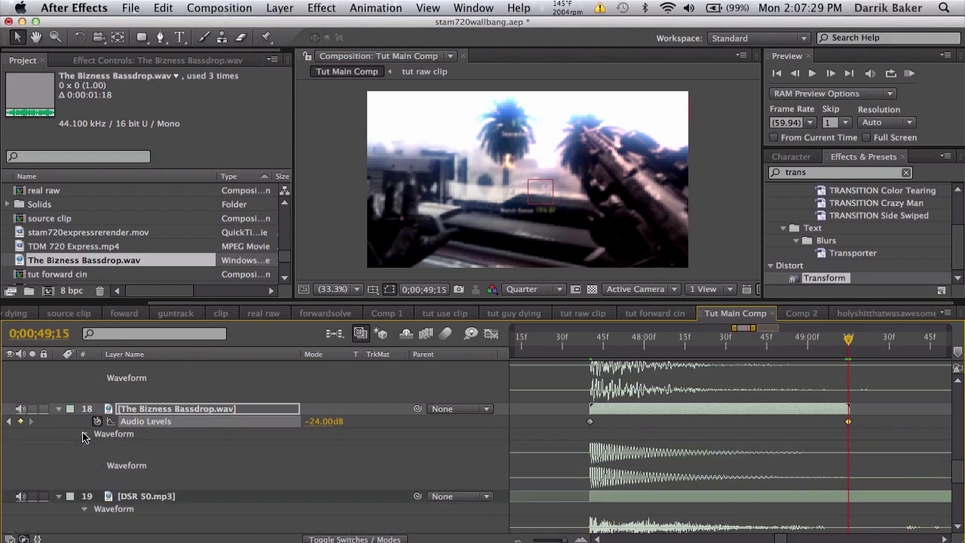
Raise the bassdrop layer's ending Audio Levels keyframe to -10 dB for a gentler fade-out.
left_click_drag(320, 421, 326, 420)
key("=")
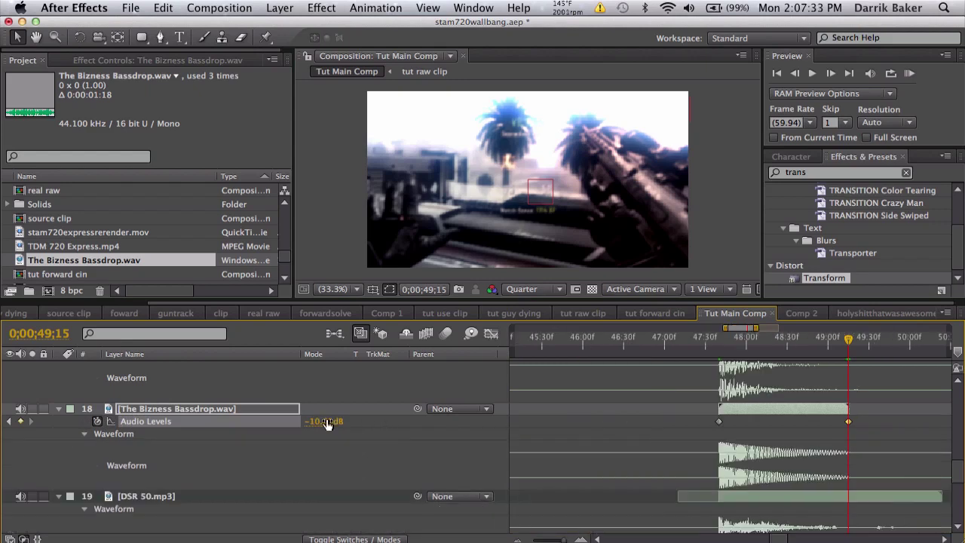
key("=")
scroll(800, 453, "right", 5)
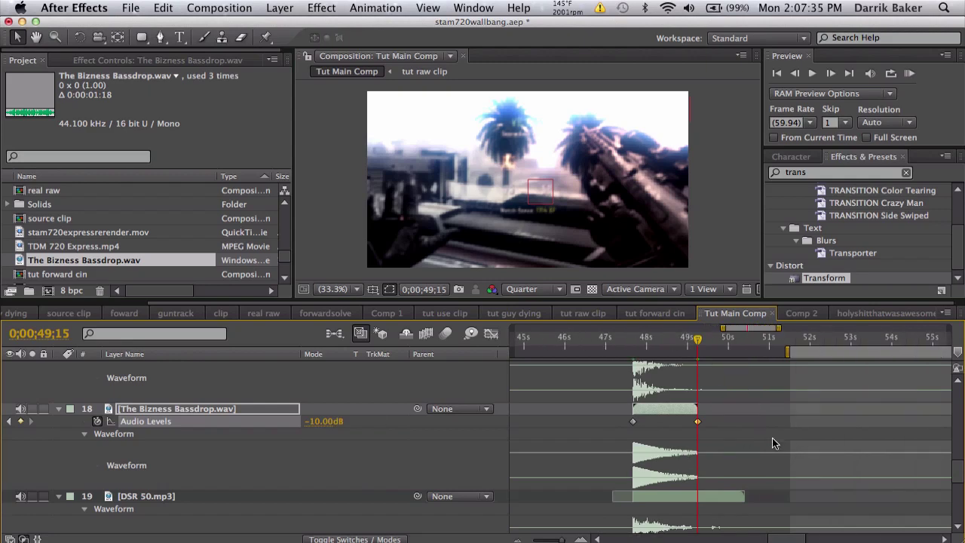
Collapse the properties of the Explosion_Dull.wav, The Bizness Bassdrop.wav and DSR 50.mp3 layers.
scroll(153, 427, "up", 1)
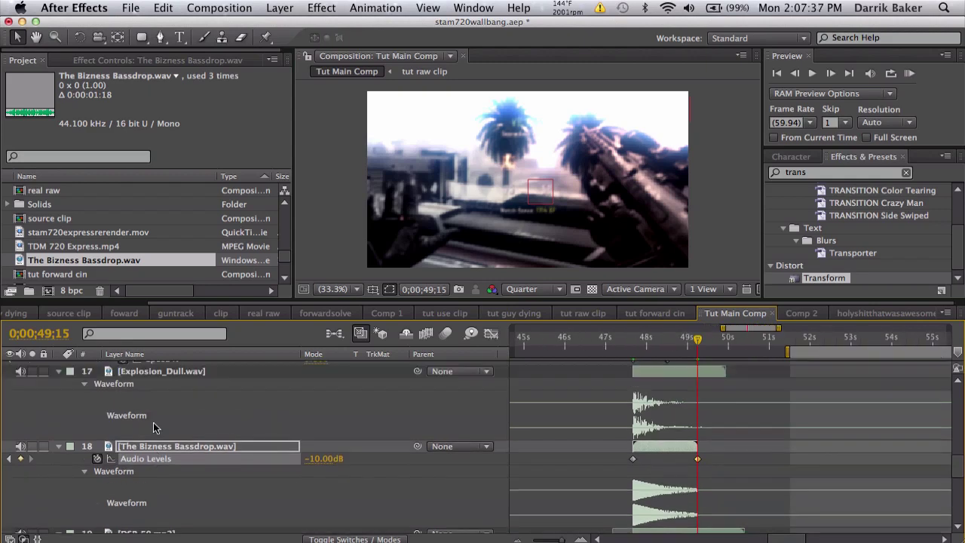
left_click(57, 372)
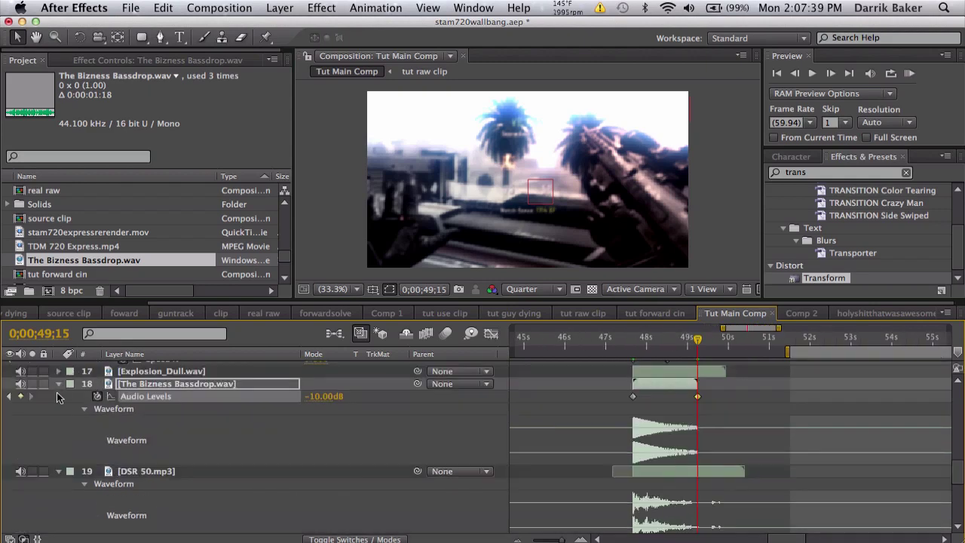
left_click(58, 383)
left_click(59, 395)
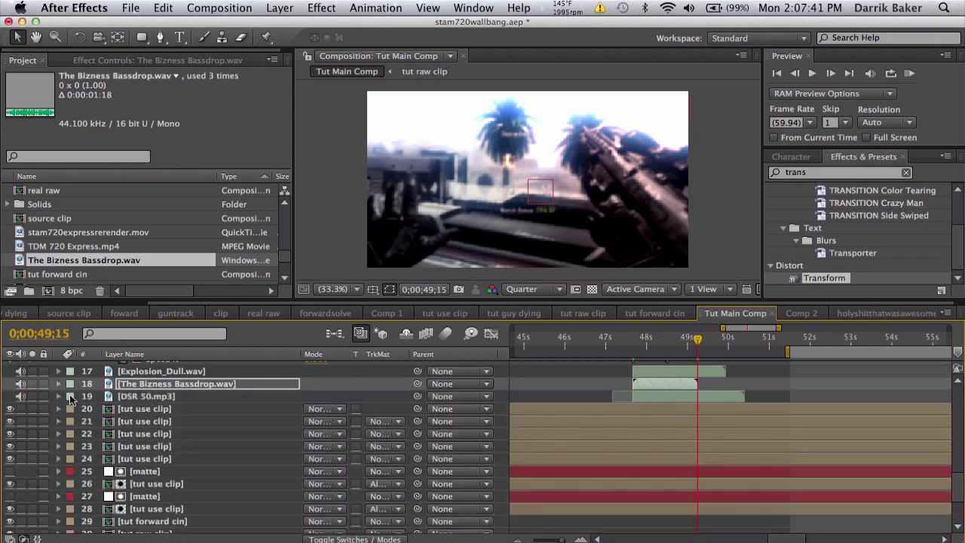
Duplicate the three sound effect layers and place the copies directly above the Twixtor tut use clip layer.
left_click(132, 398)
left_click(148, 375, "shift")
scroll(266, 415, "up", 3)
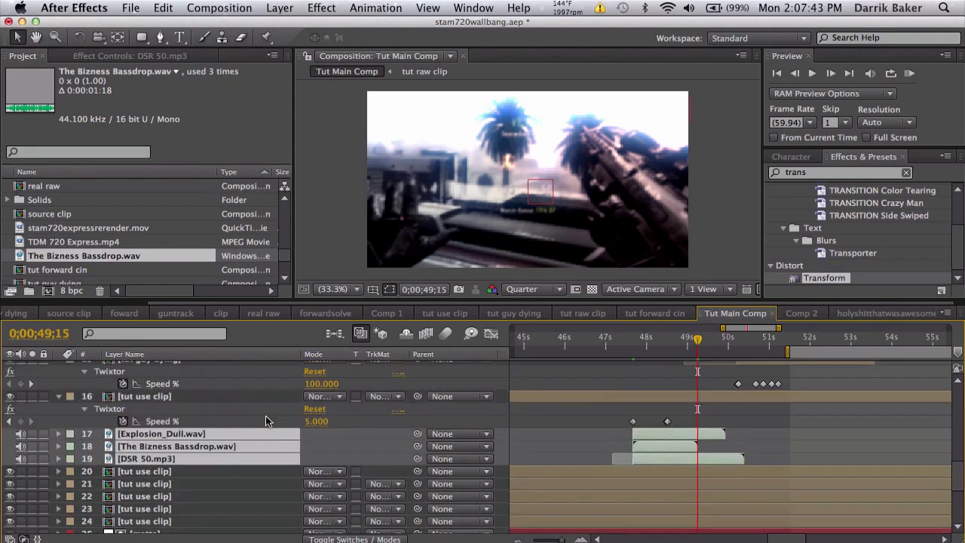
key("super+d")
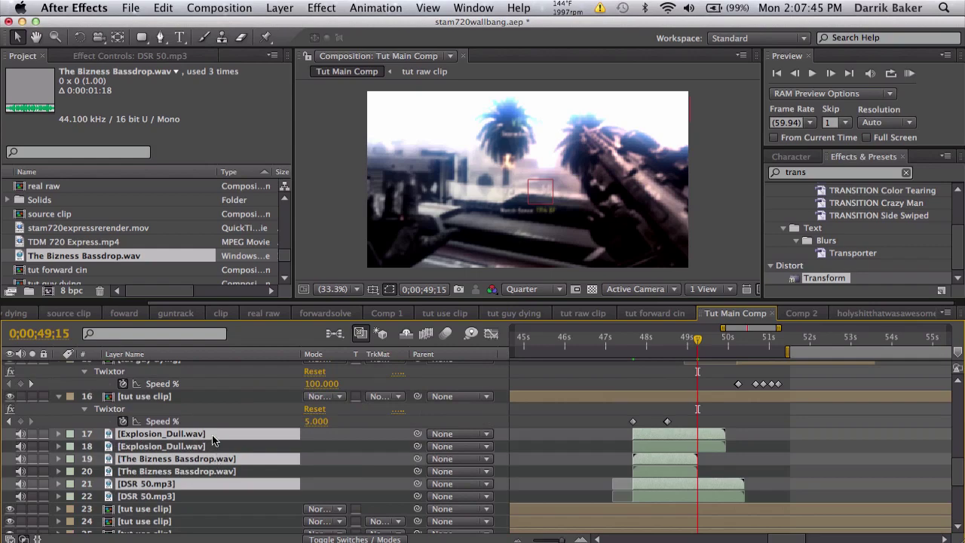
left_click_drag(213, 437, 216, 390)
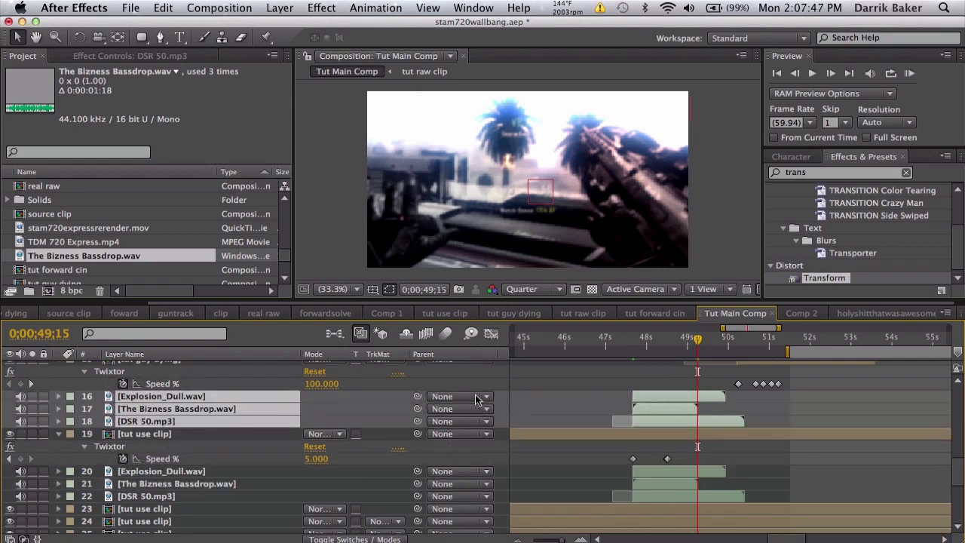
Shift the three duplicated sound effect layers to start just before 0;00;52;00 and check the footage up to 0;00;53;57 for the next shot.
left_click_drag(647, 399, 814, 386)
scroll(813, 386, "up", 2)
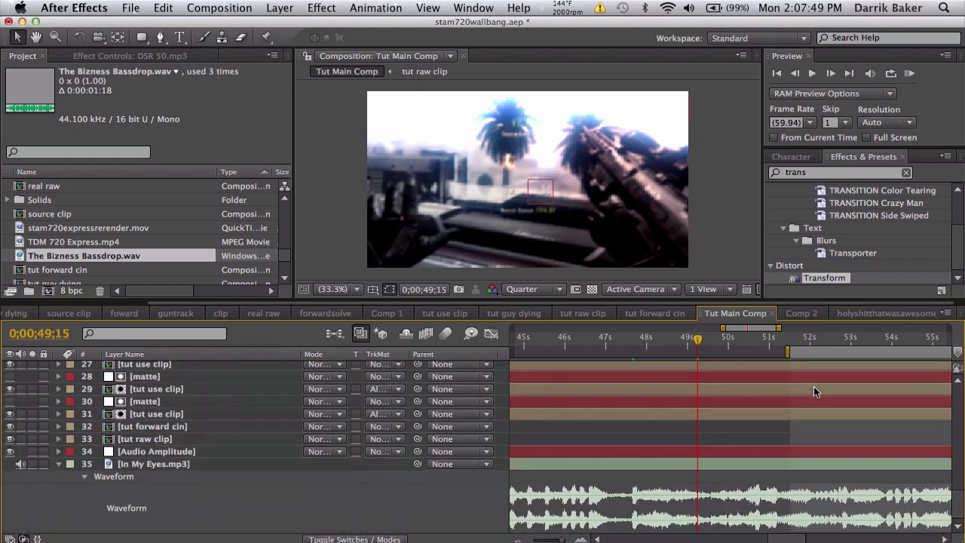
scroll(813, 386, "right", 2)
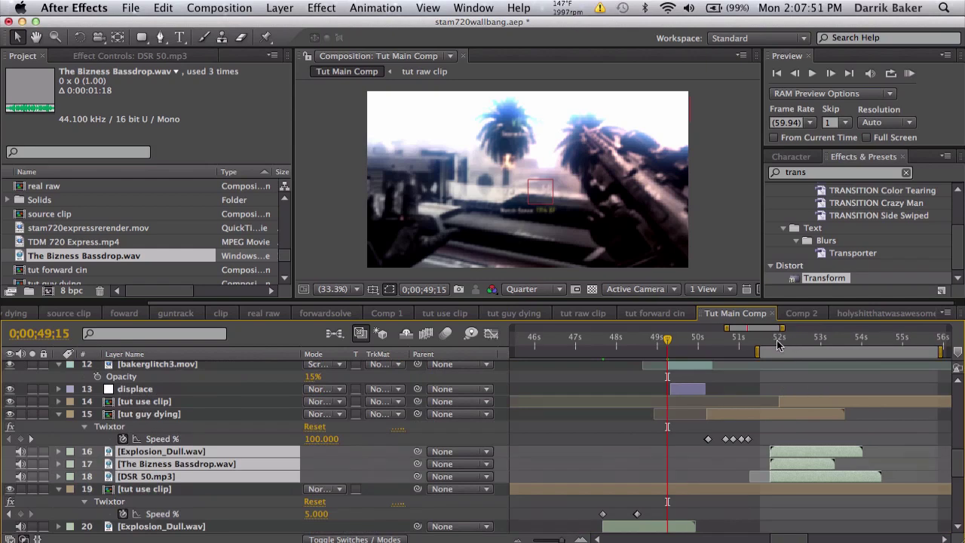
left_click(778, 343)
left_click(860, 343)
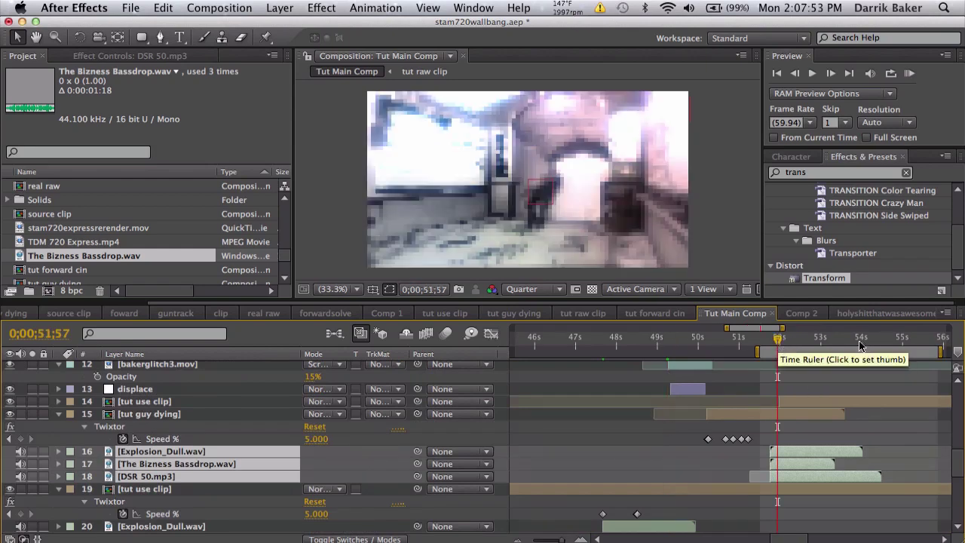
scroll(864, 427, "right", 5)
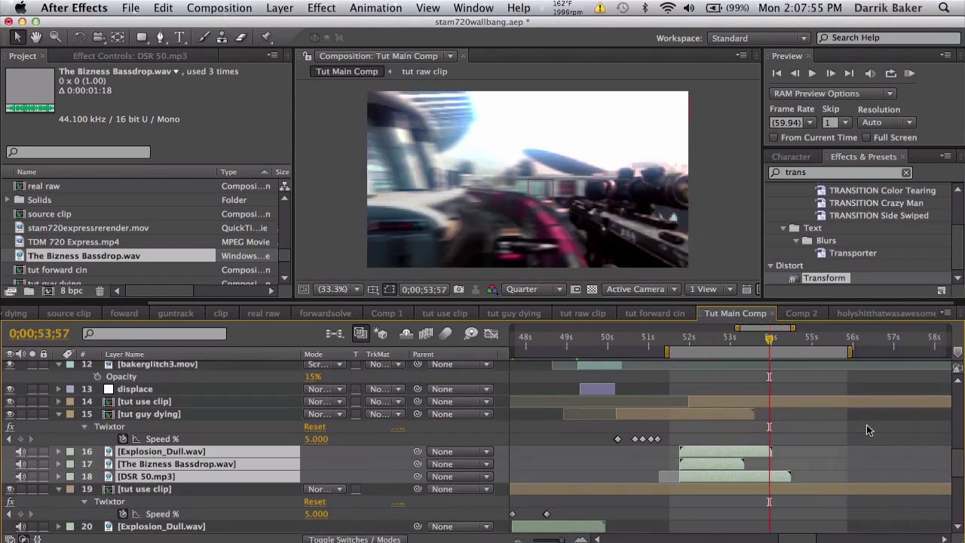
Find the music beat at 0;00;54;31 on the In My Eyes.mp3 waveform and align the three duplicated sound effect layers to it.
scroll(867, 424, "down", 10)
scroll(866, 428, "up", 4)
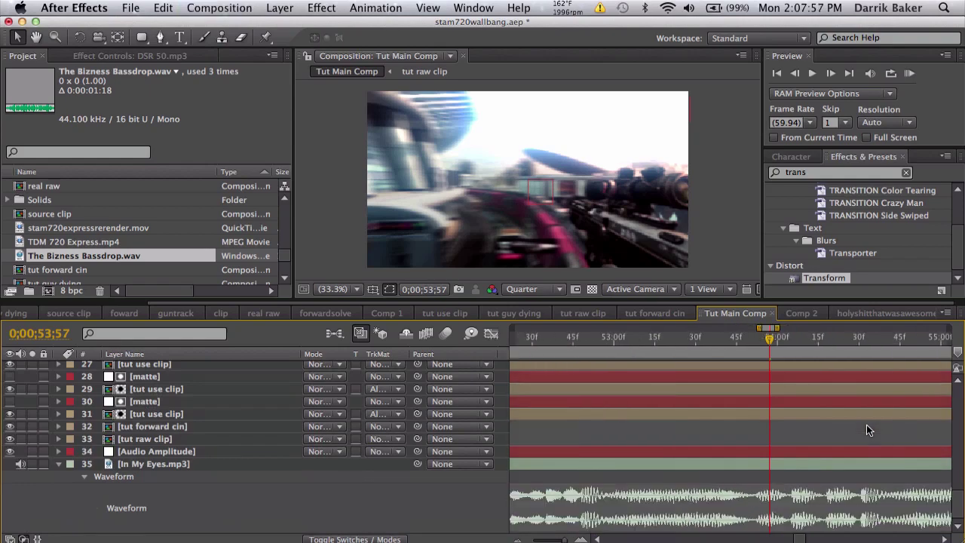
left_click(858, 340)
left_click(861, 341)
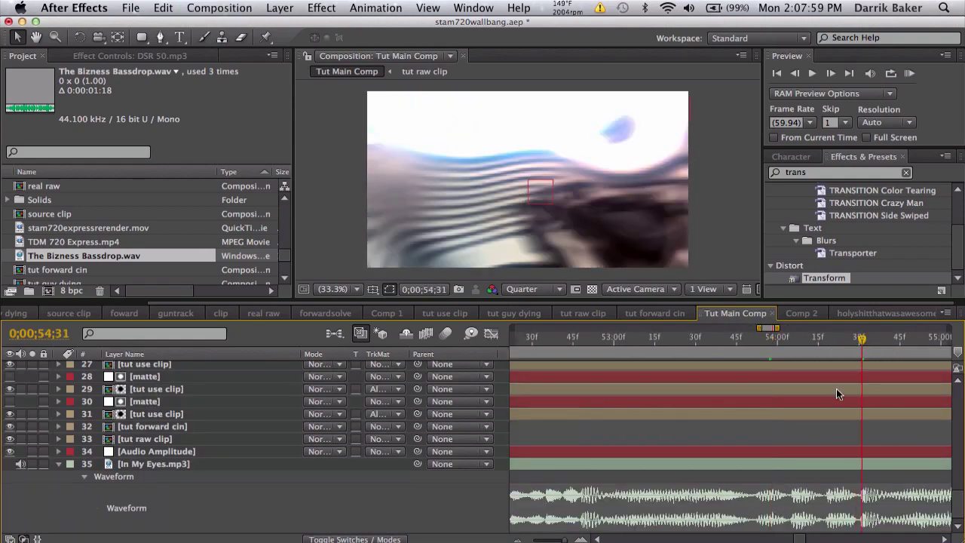
scroll(836, 388, "up", 10)
left_click_drag(653, 484, 802, 496)
key("minus")
key("minus")
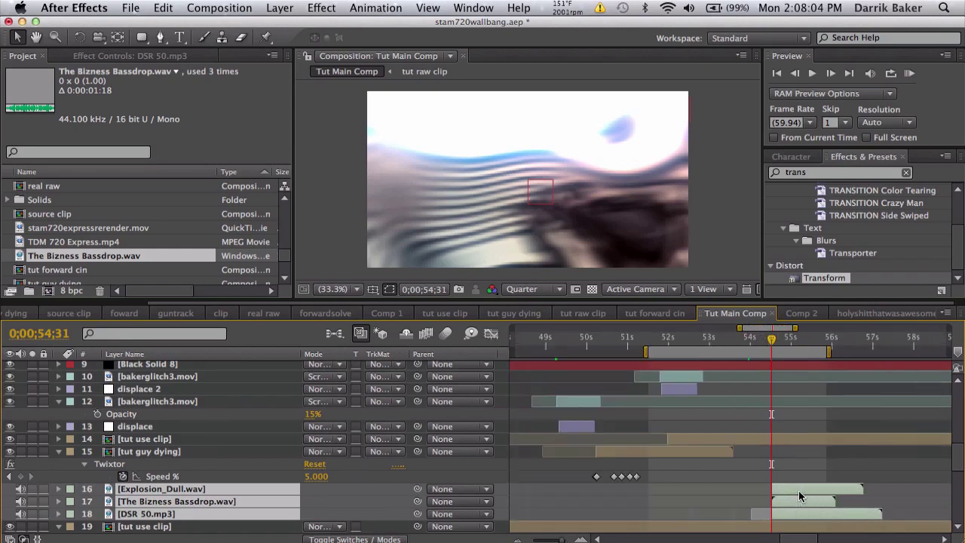
Start the work area at 0;00;53;16 and RAM preview the repositioned sound effects.
left_click(720, 338)
key("b")
left_click(909, 73)
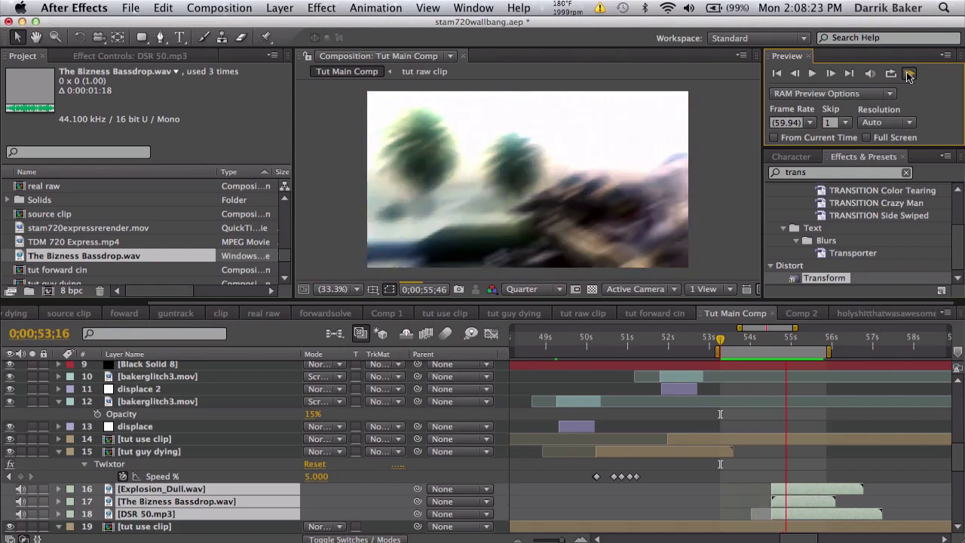
left_click(776, 475)
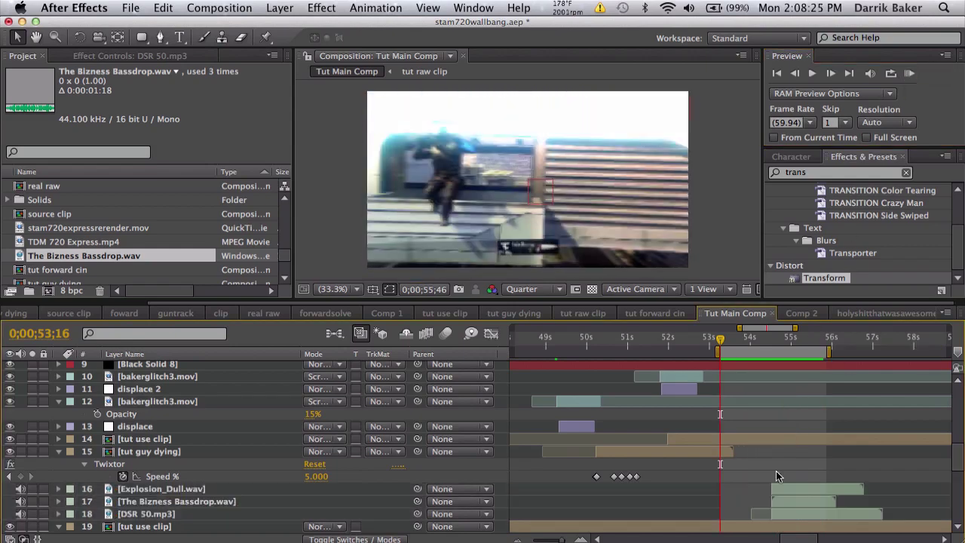
Display the Audio Levels and waveform properties of the upper Explosion_Dull.wav copy to check its volume.
left_click(795, 490)
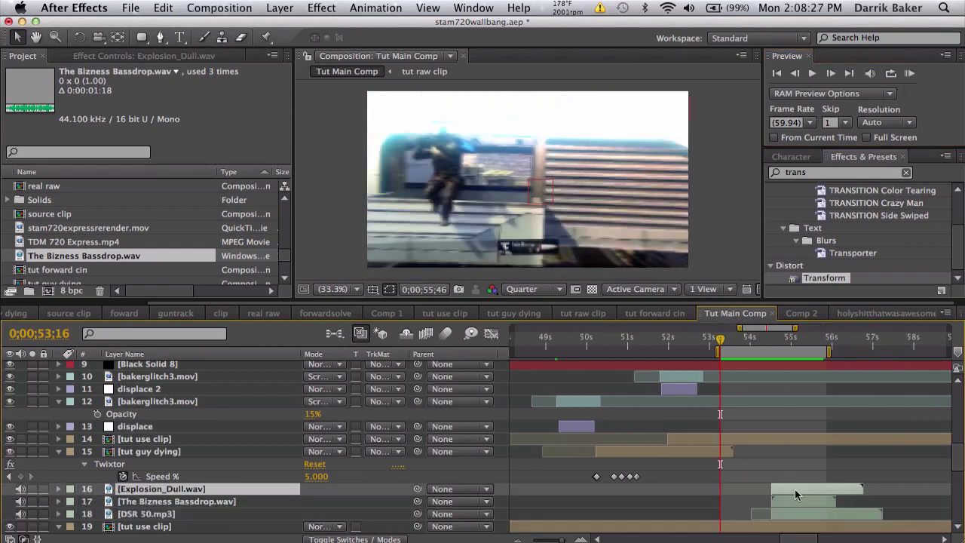
key("l")
key("l")
scroll(795, 491, "down", 2)
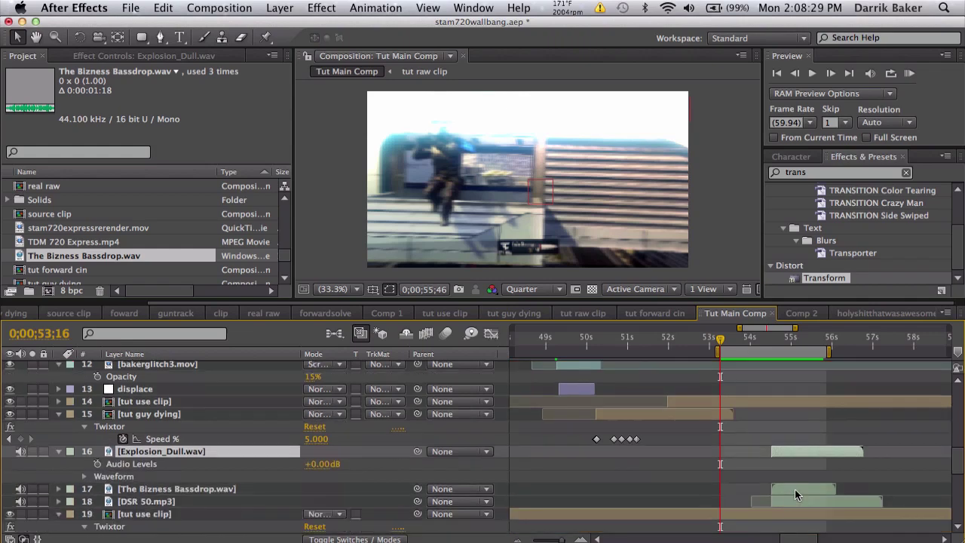
Set the Audio Levels of the duplicated DSR 50.mp3 gunshot layer to +3.00 dB.
left_click(796, 501)
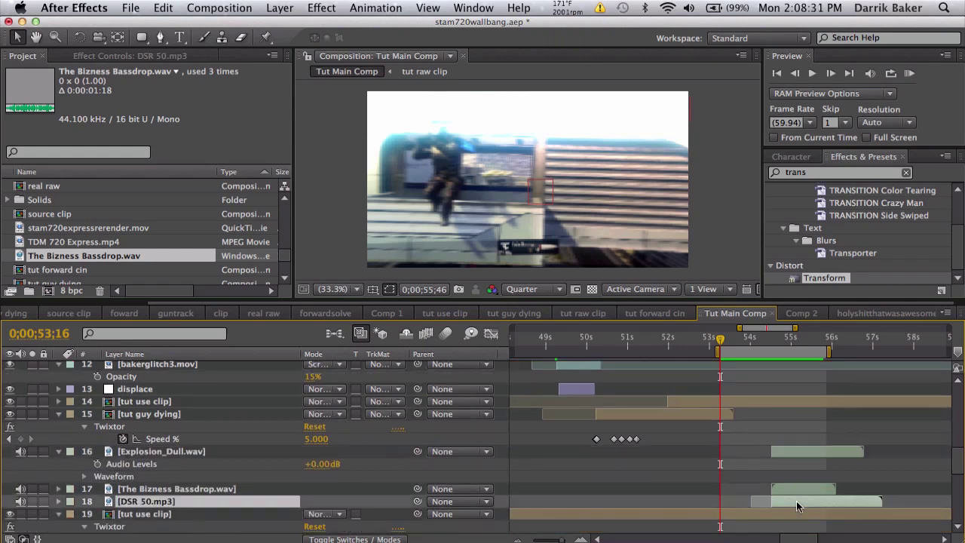
key("l")
key("l")
left_click(325, 513)
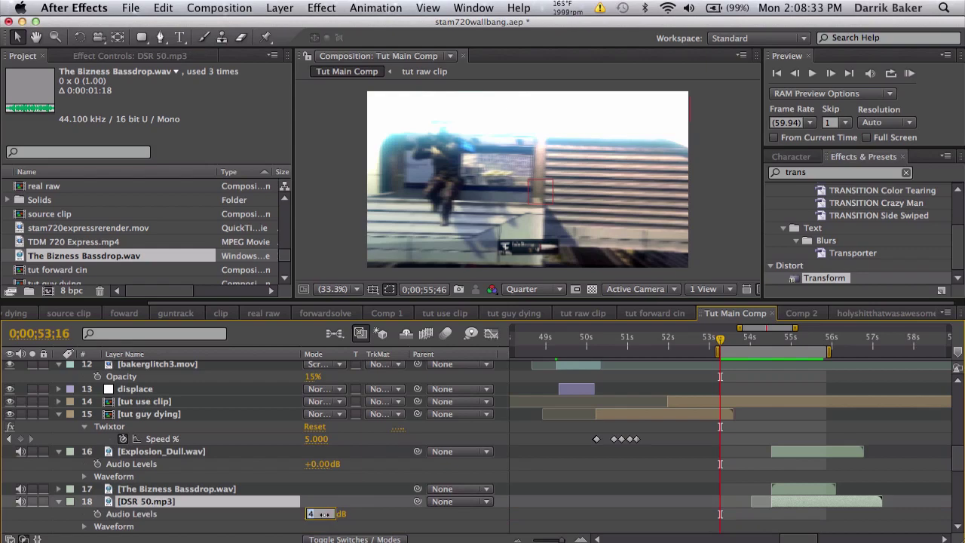
type("3.00dB")
key("Return")
left_click(764, 447)
Create a new black solid layer sized 1280 × 720 px in Tut Main Comp.
scroll(752, 383, "right", 3)
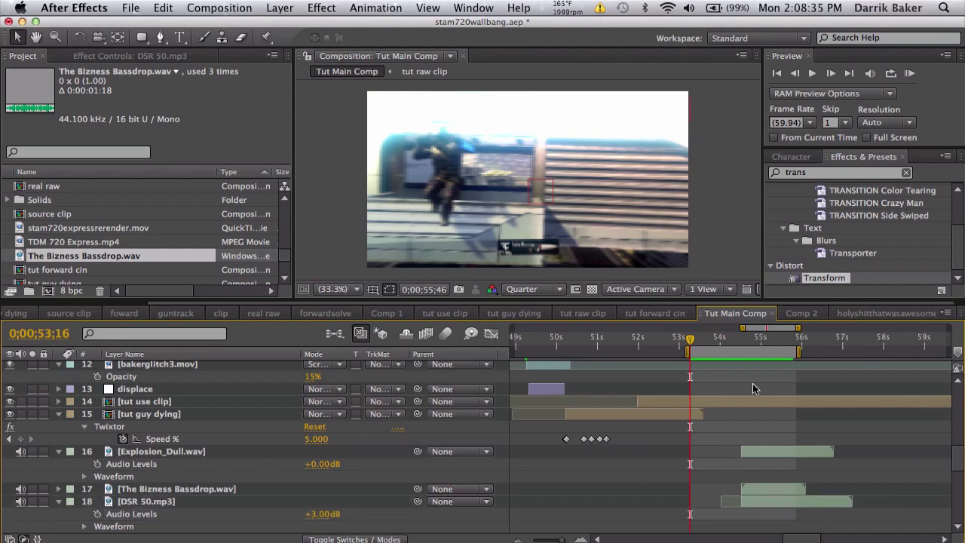
left_click(283, 8)
mouse_move(294, 23)
left_click(452, 50)
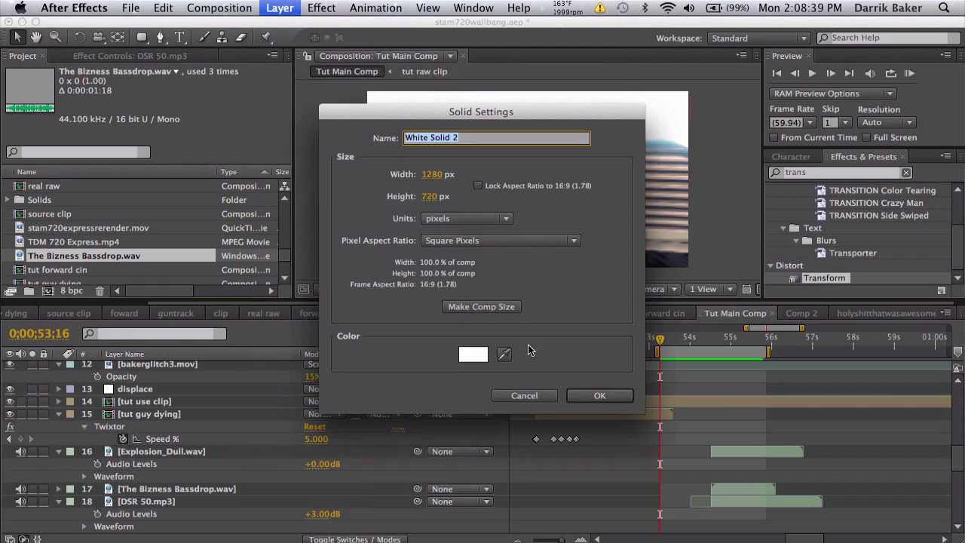
left_click(480, 354)
left_click_drag(476, 388, 166, 537)
left_click(609, 320)
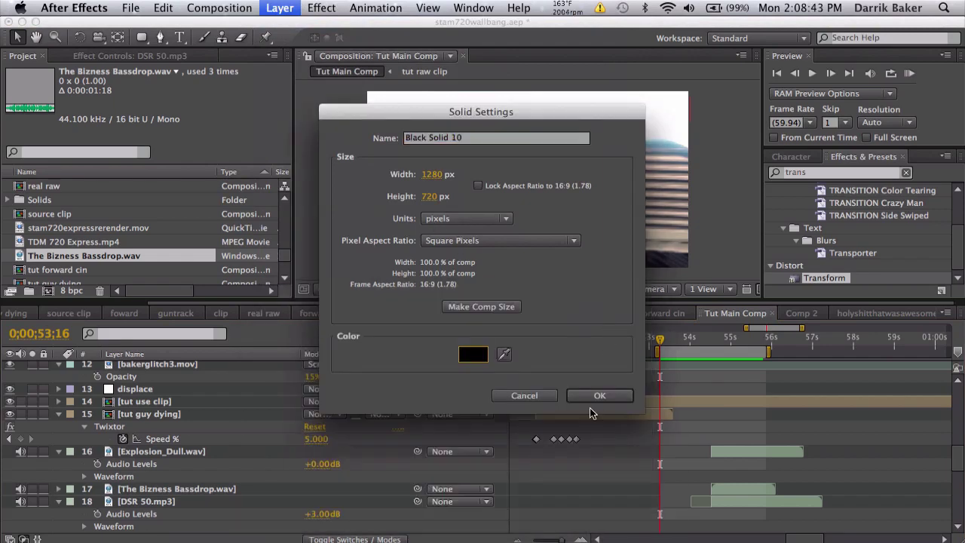
left_click(589, 405)
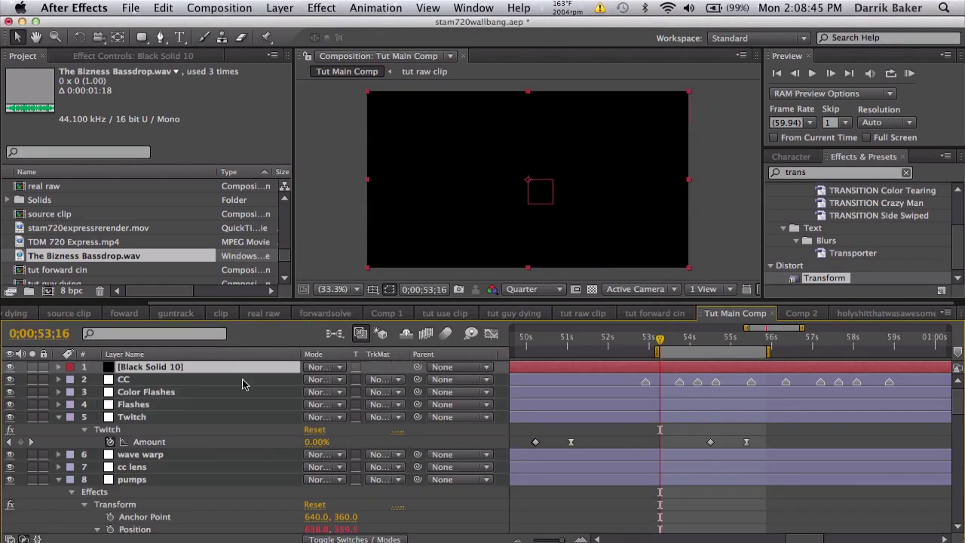
Add a 100% Opacity keyframe to the new black solid at 0;00;53;39, matched to the music waveform, and trim the layer's start there.
key("equal")
key("equal")
key("equal")
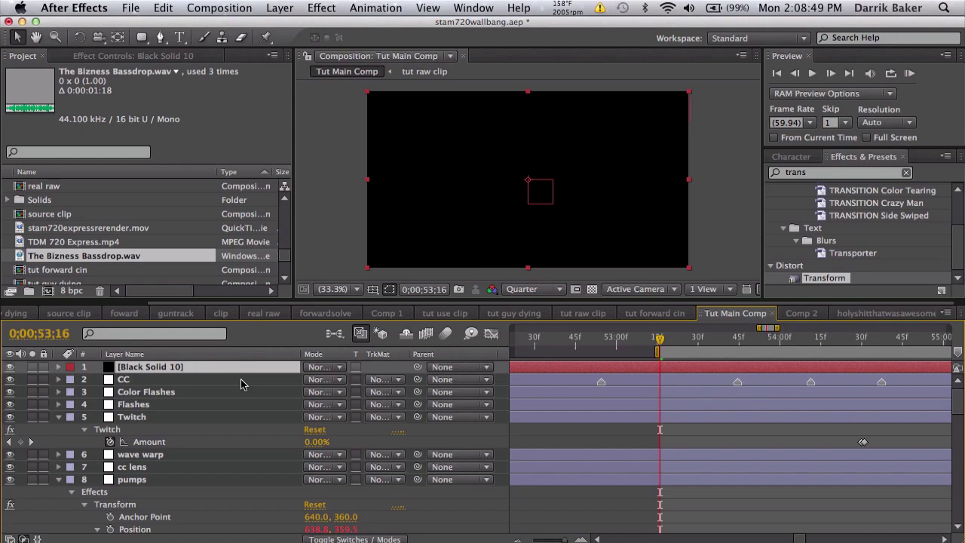
scroll(657, 386, "down", 10)
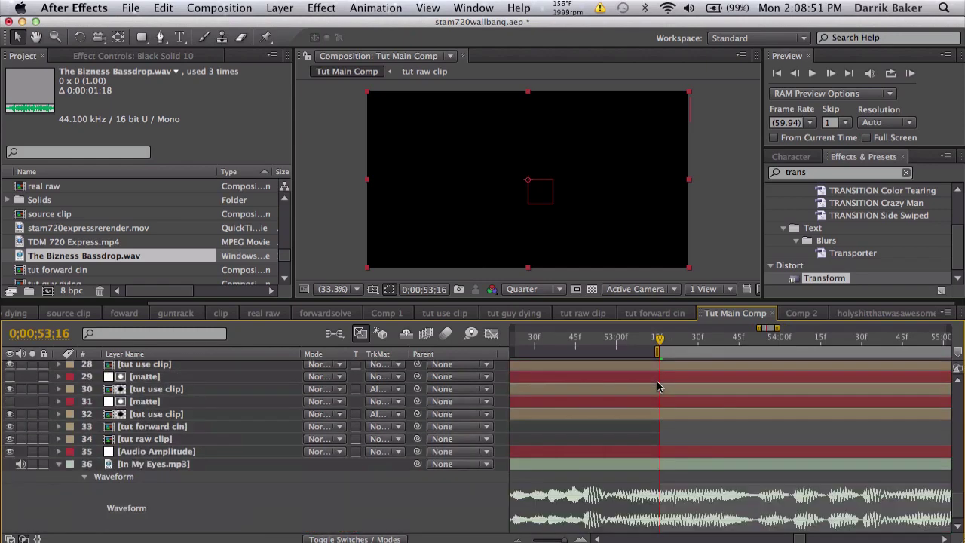
scroll(657, 386, "right", 3)
left_click_drag(646, 337, 633, 337)
scroll(632, 429, "up", 10)
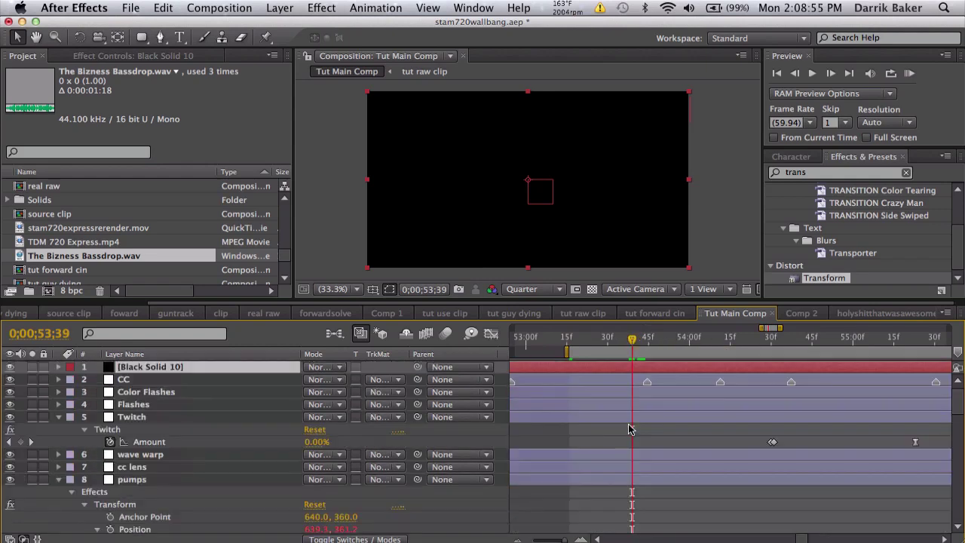
left_click(97, 379)
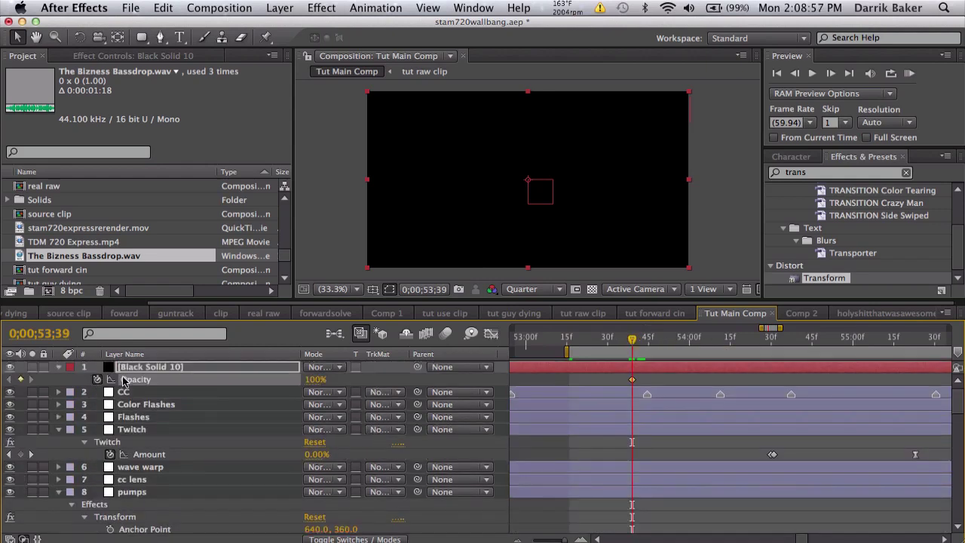
key("alt+bracketleft")
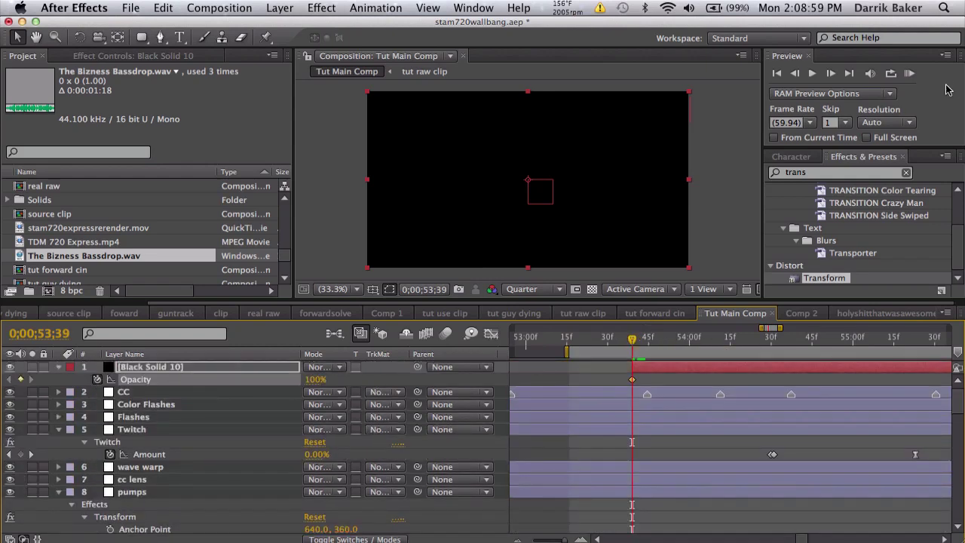
Locate the end of the beat on the music waveform and add a 100% Opacity keyframe to the black solid at 0;00;53;44.
scroll(746, 402, "down", 10)
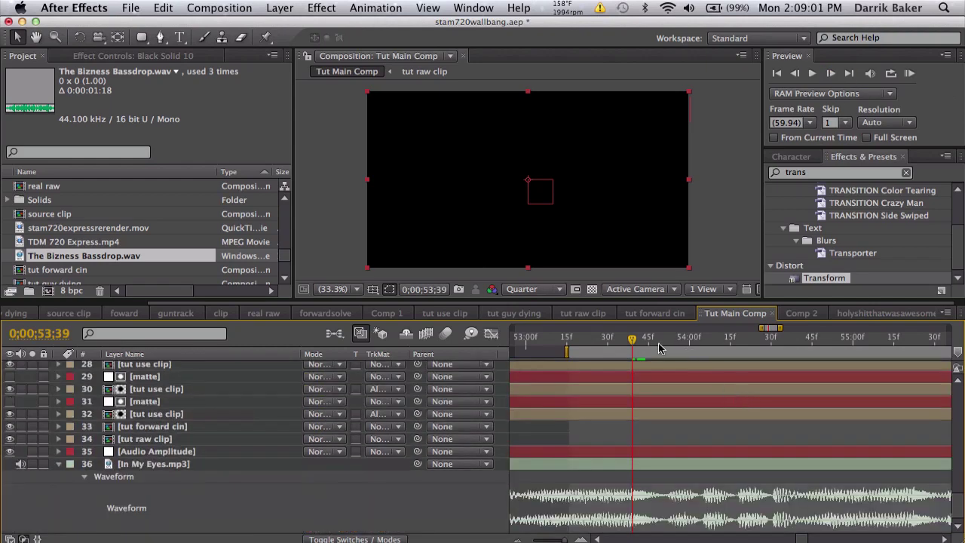
left_click_drag(659, 348, 651, 347)
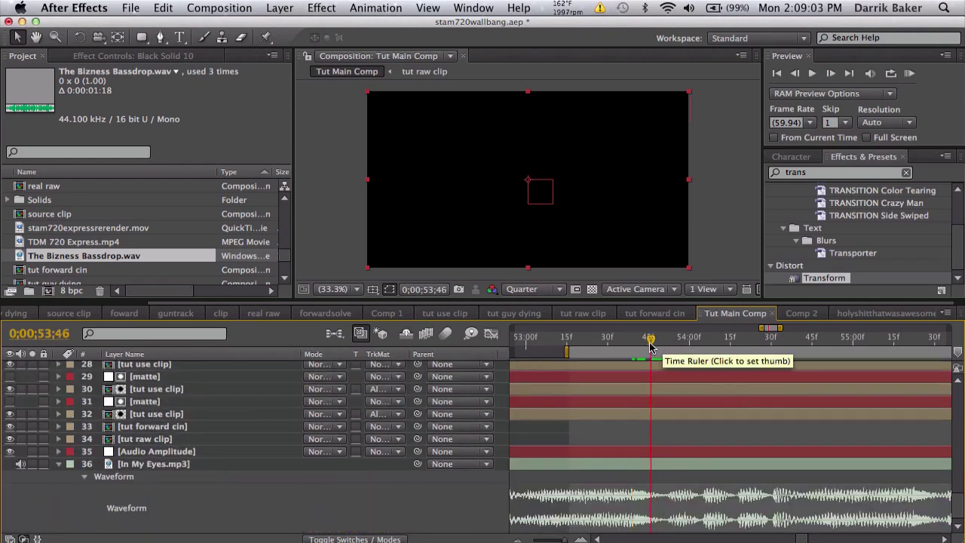
key("t")
left_click(631, 343)
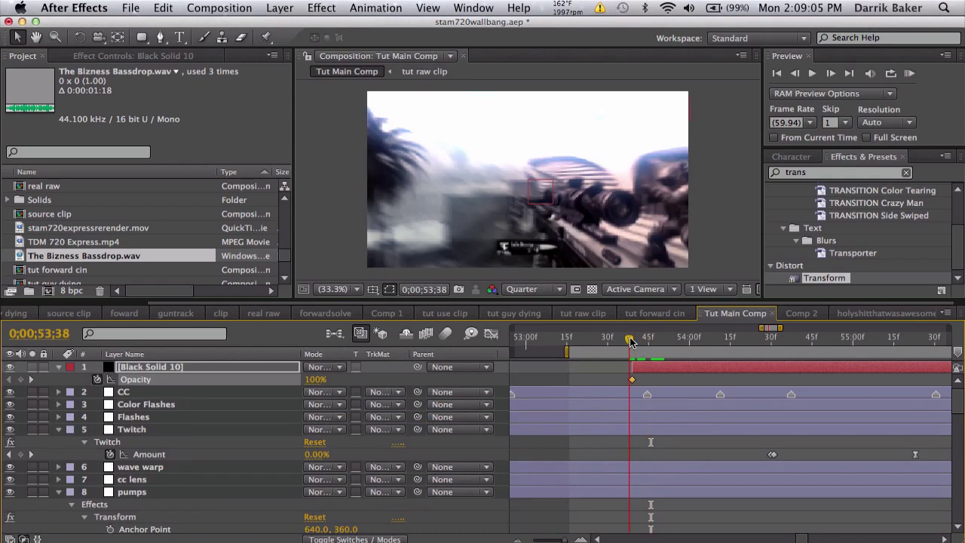
left_click(833, 75)
left_click(833, 76)
left_click(833, 76)
left_click(833, 76)
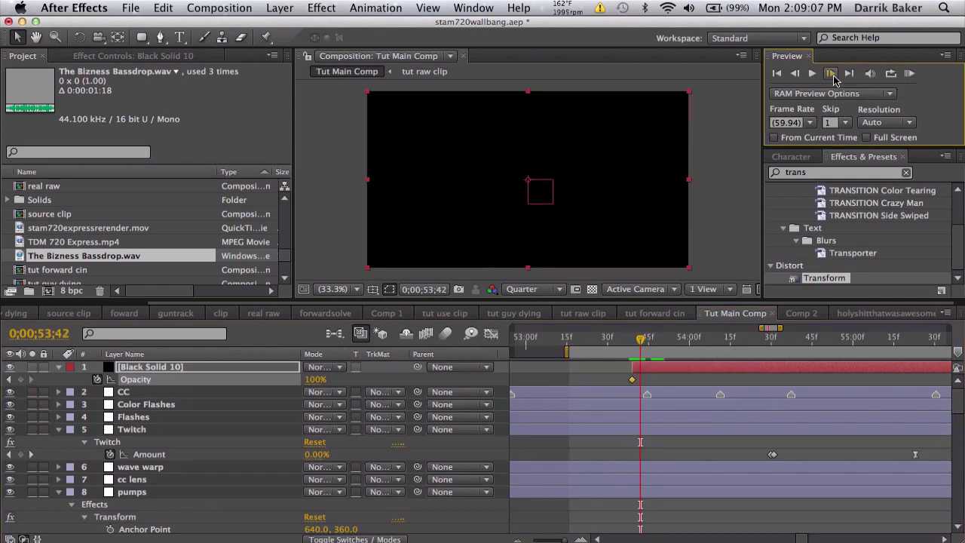
left_click(833, 76)
left_click(833, 75)
left_click(21, 379)
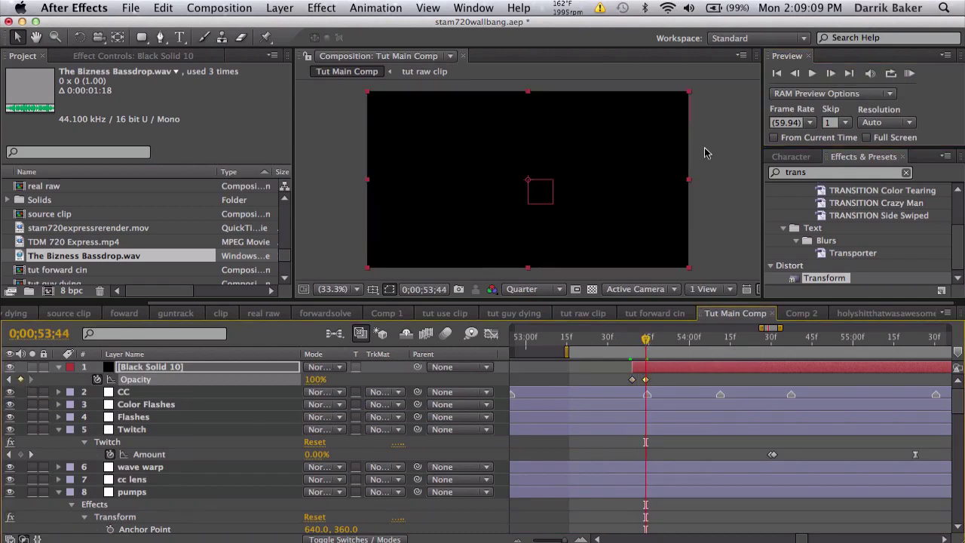
Advance one frame to 0;00;53;45 and set the black solid's Opacity to 0%.
left_click(830, 73)
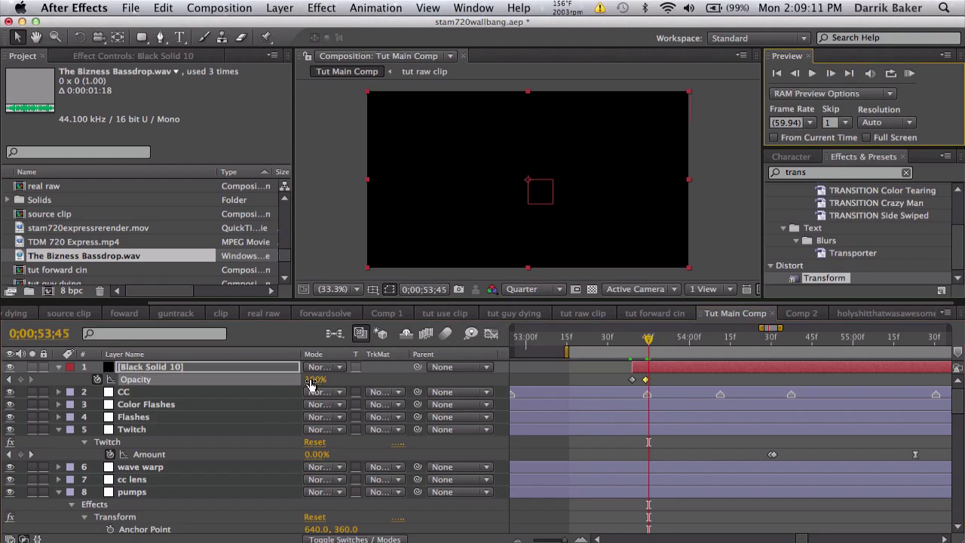
left_click_drag(310, 383, 268, 382)
scroll(567, 420, "down", 10)
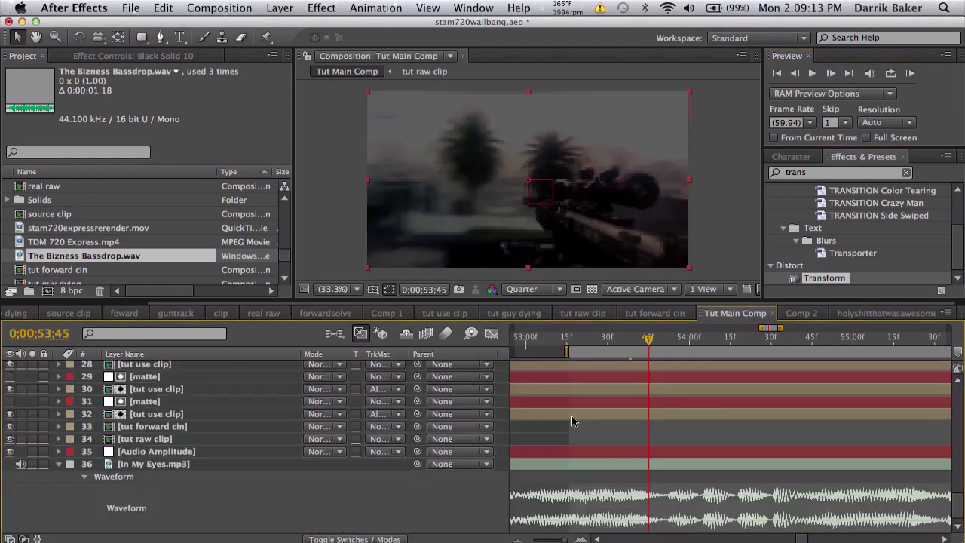
scroll(646, 377, "up", 10)
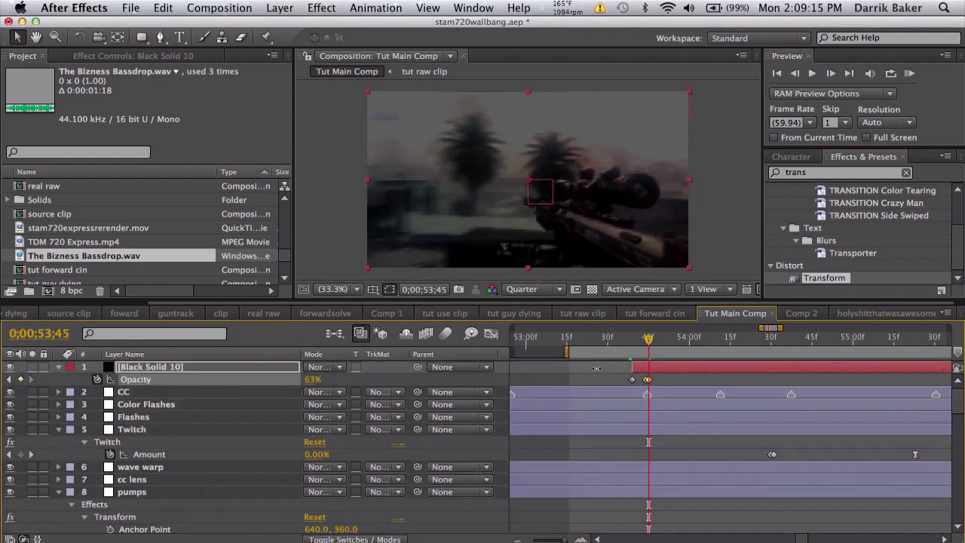
left_click_drag(311, 380, 181, 386)
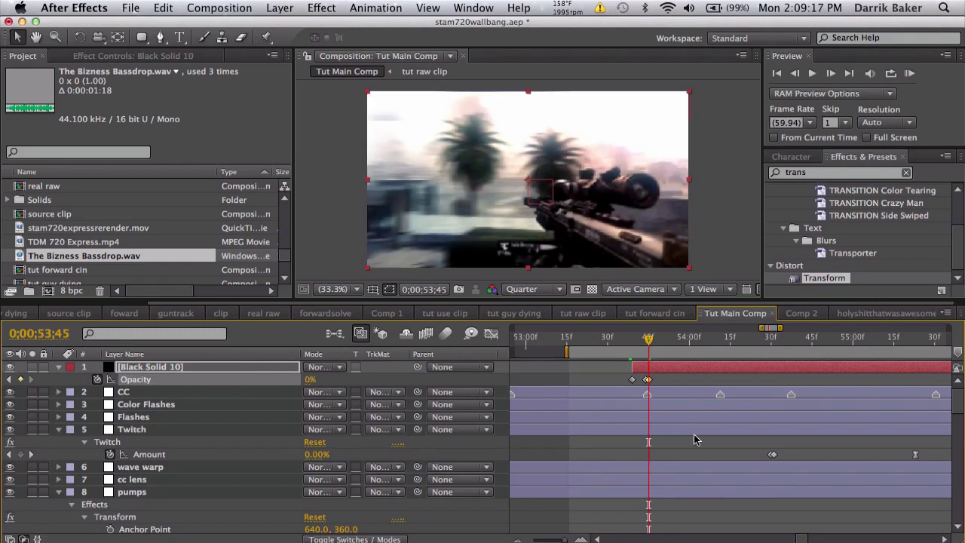
Add a 0% Opacity keyframe to the black solid at 0;00;53;53, and set Opacity to 100% one frame after it at 0;00;53;54.
scroll(694, 434, "down", 10)
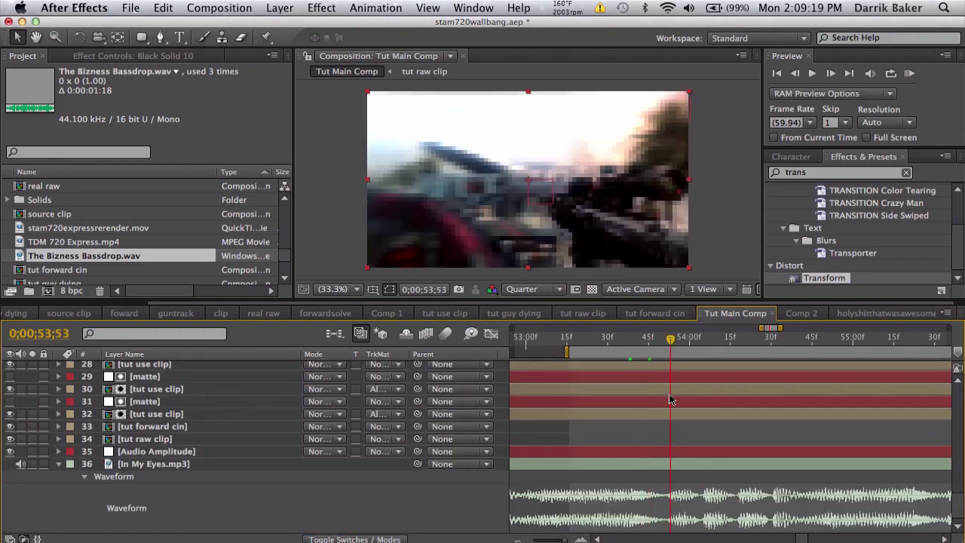
scroll(671, 399, "up", 10)
left_click(21, 380)
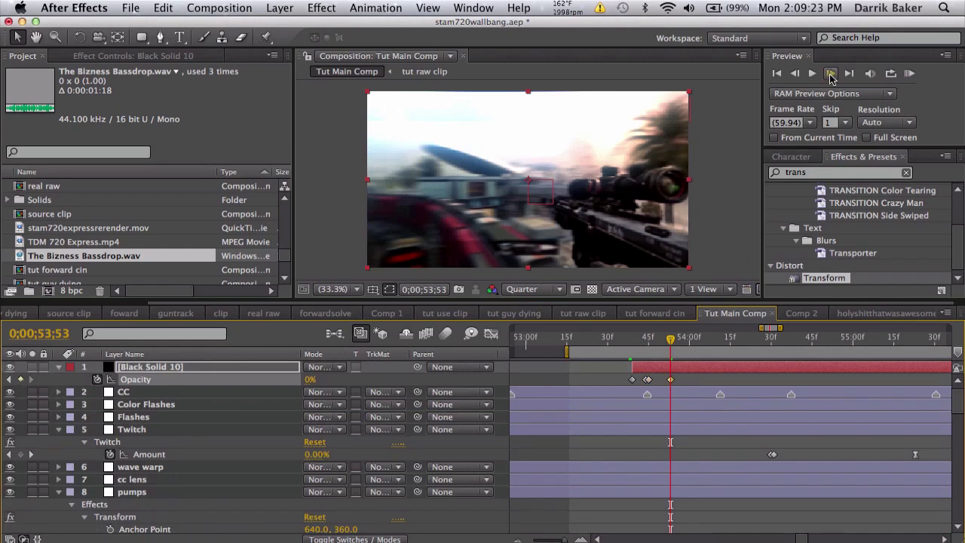
left_click(830, 74)
left_click_drag(312, 379, 568, 374)
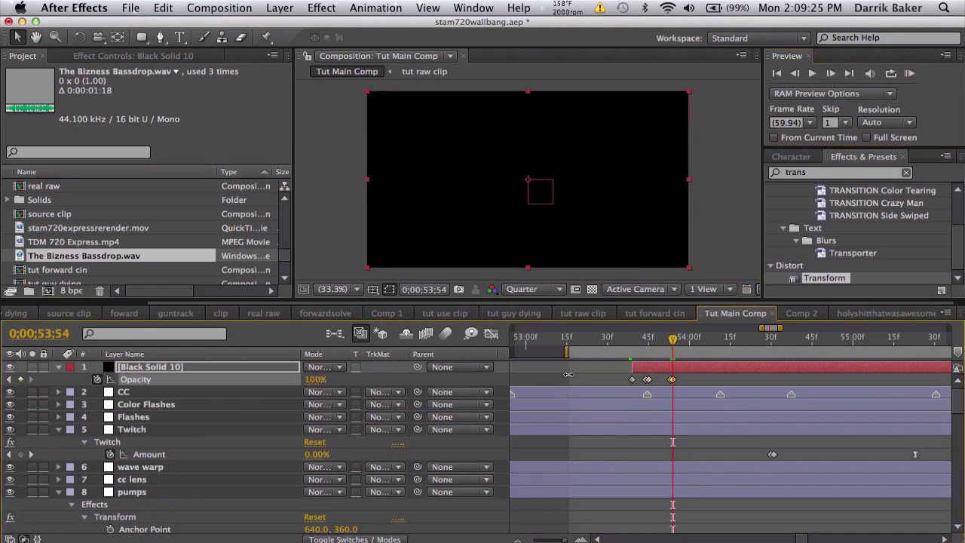
left_click(646, 379)
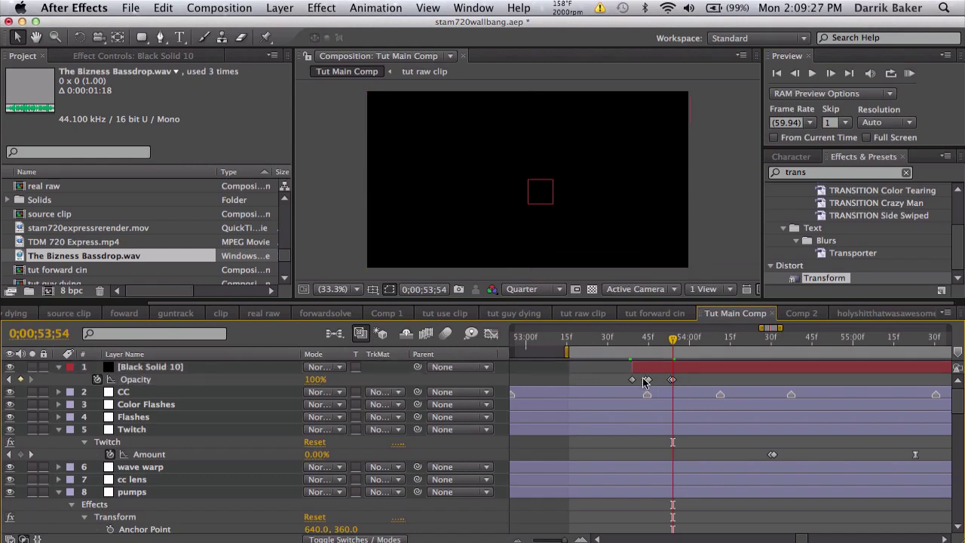
Copy the black solid's Opacity keyframes of the second flash and paste them at 0;00;53;59, matched to the music waveform.
left_click_drag(638, 379, 697, 416)
scroll(696, 416, "down", 10)
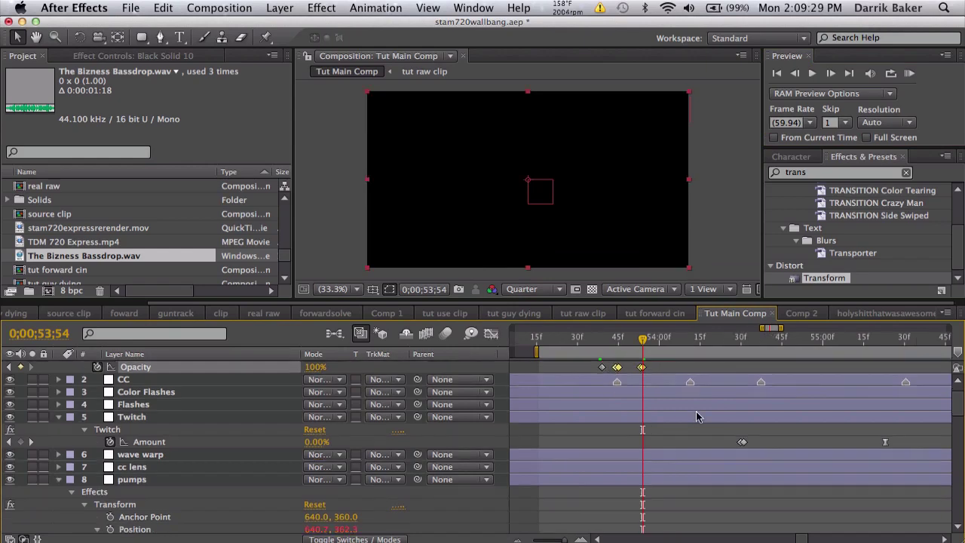
left_click_drag(673, 344, 657, 344)
scroll(668, 398, "up", 10)
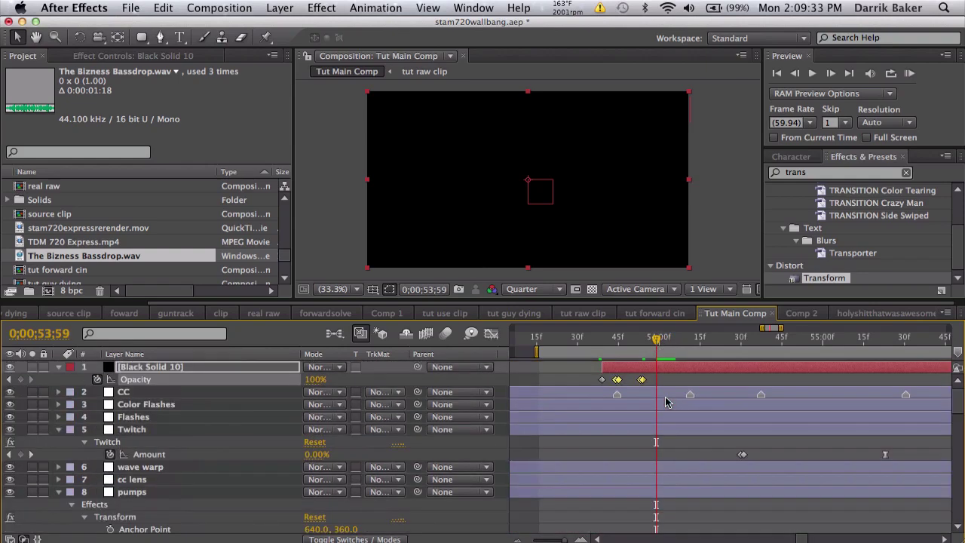
scroll(696, 389, "down", 10)
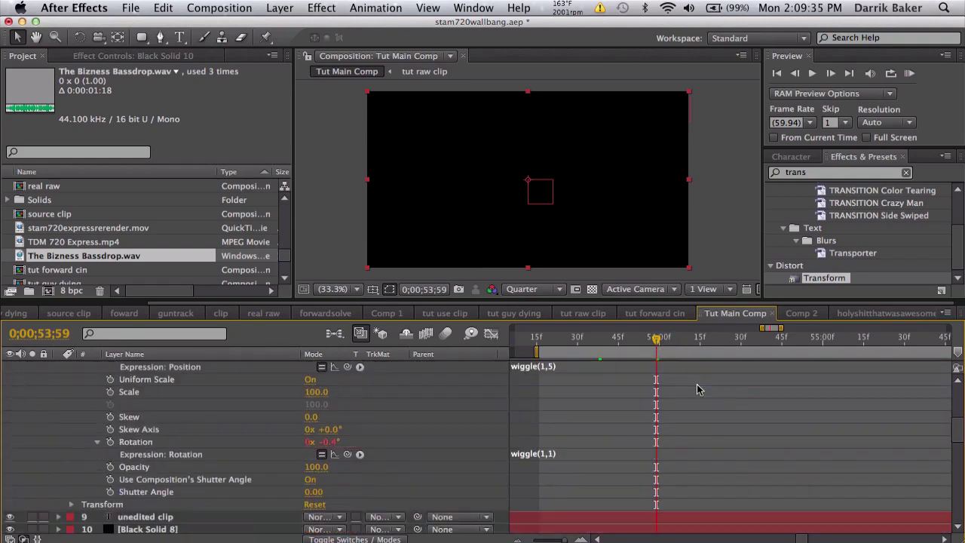
Paste the copied Opacity keyframes again at 0;00;54;13 and trim the black solid's end at 0;00;54;23.
left_click(677, 336)
scroll(684, 362, "up", 10)
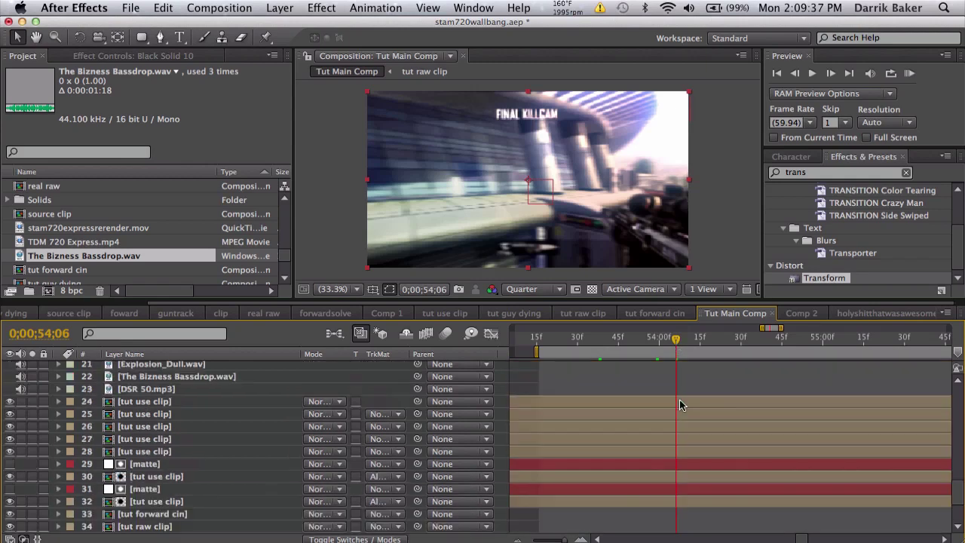
left_click(691, 347)
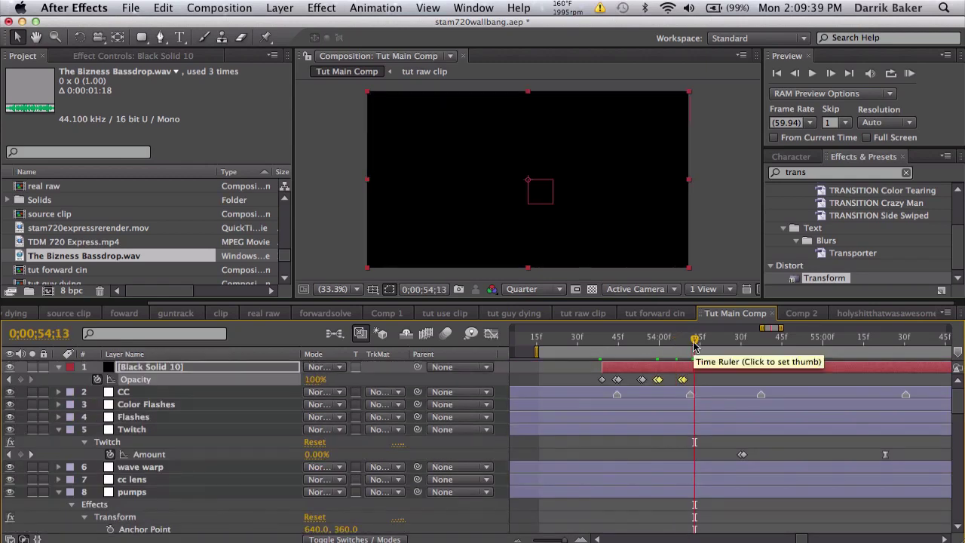
key("super+v")
left_click(744, 379)
left_click(722, 347)
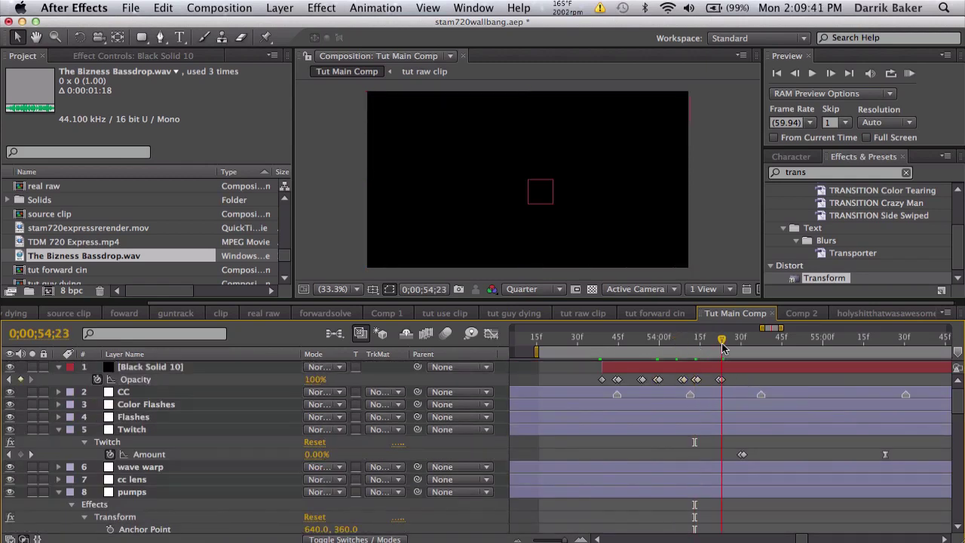
left_click(727, 369)
scroll(727, 369, "down", 6)
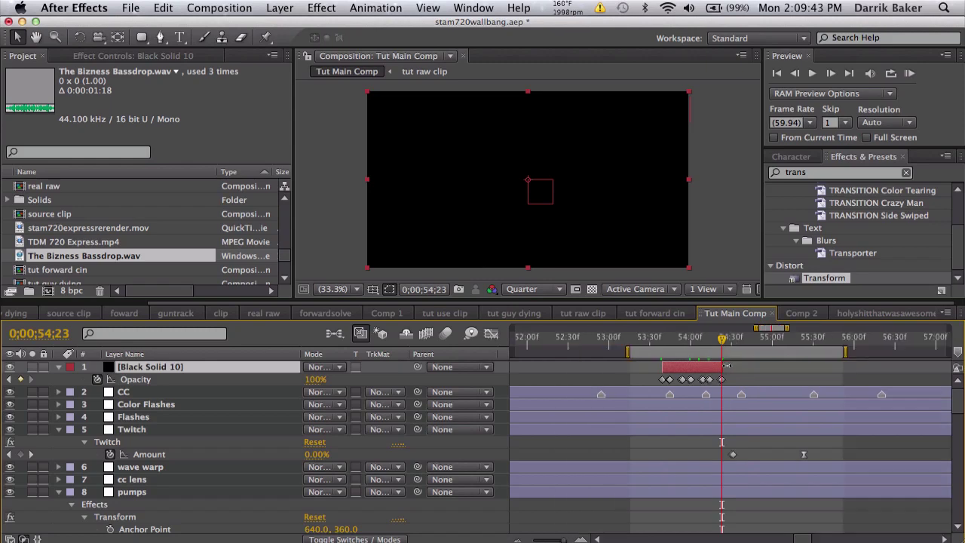
Open the tut use clip precomp and find the Final Killcam footage with the letterbox bars at 0;00;19;40.
scroll(723, 368, "down", 5)
scroll(725, 366, "down", 6)
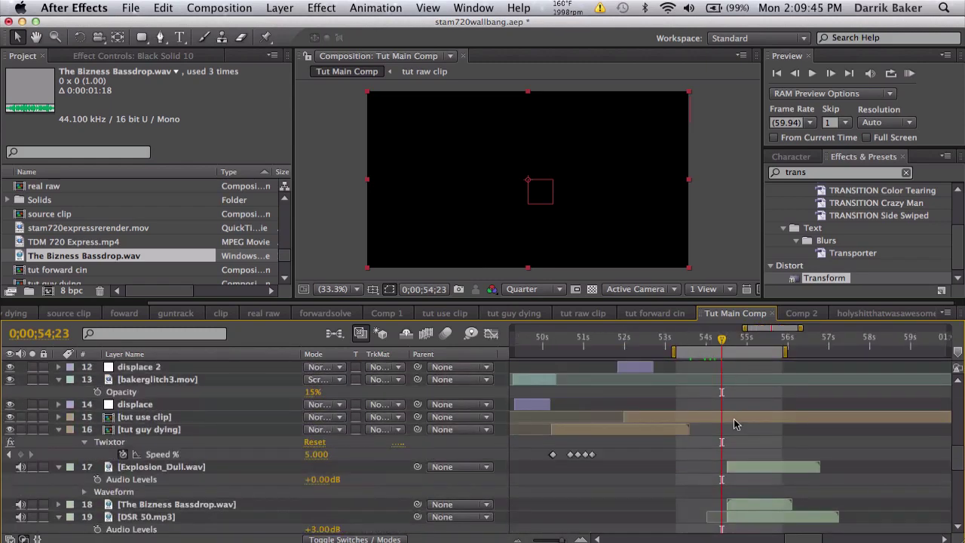
double_click(736, 425)
scroll(645, 341, "down", 3)
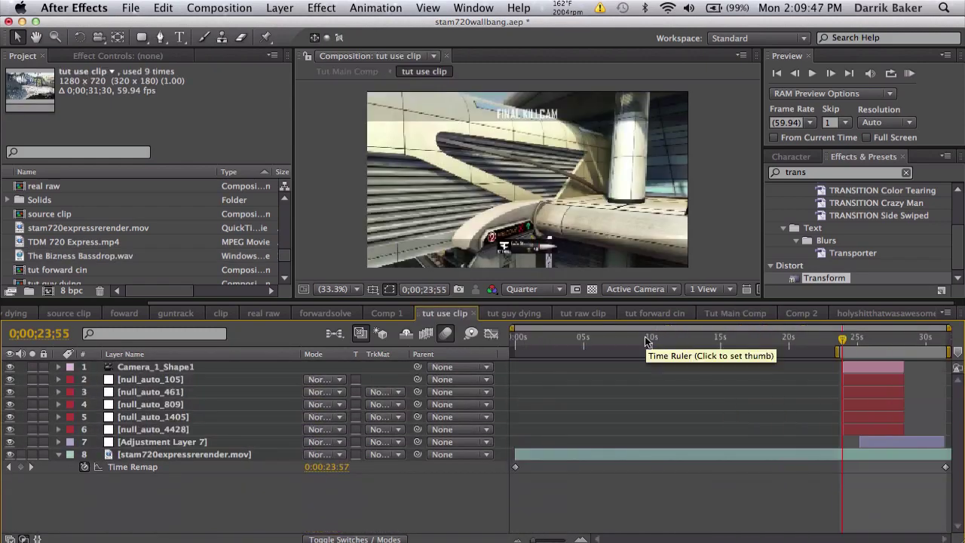
left_click(592, 344)
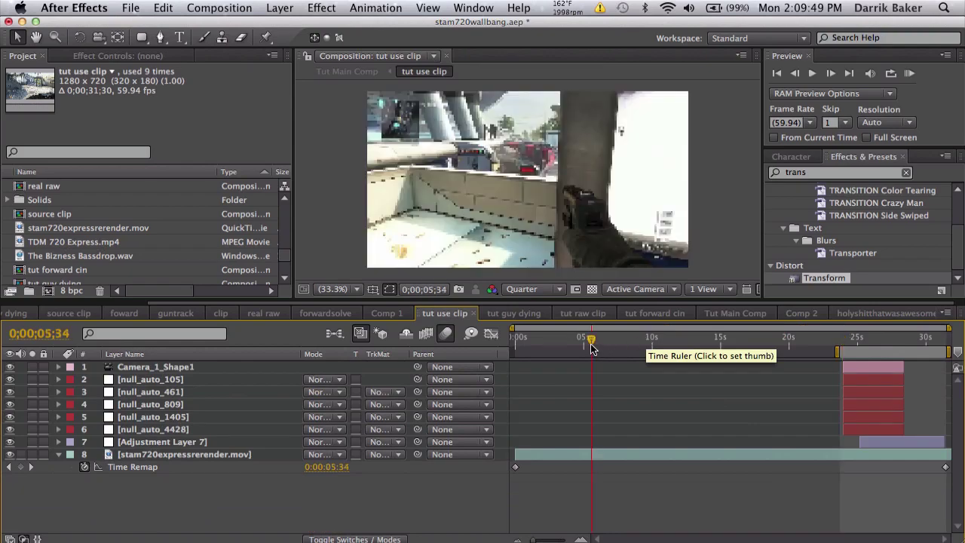
left_click(624, 344)
left_click_drag(633, 348, 784, 345)
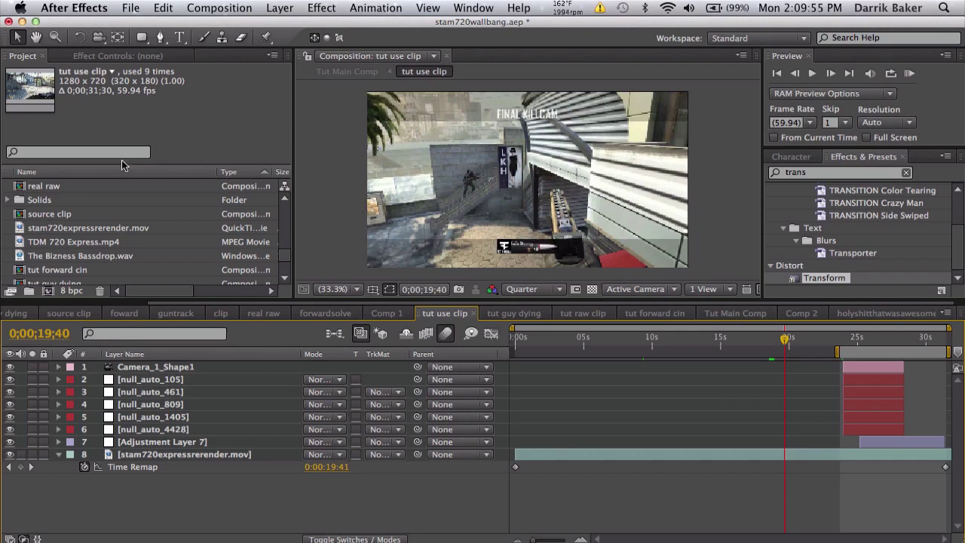
Add bakerglitch3.mov to the tut use clip composition below the camera layer and hide it.
scroll(97, 223, "up", 10)
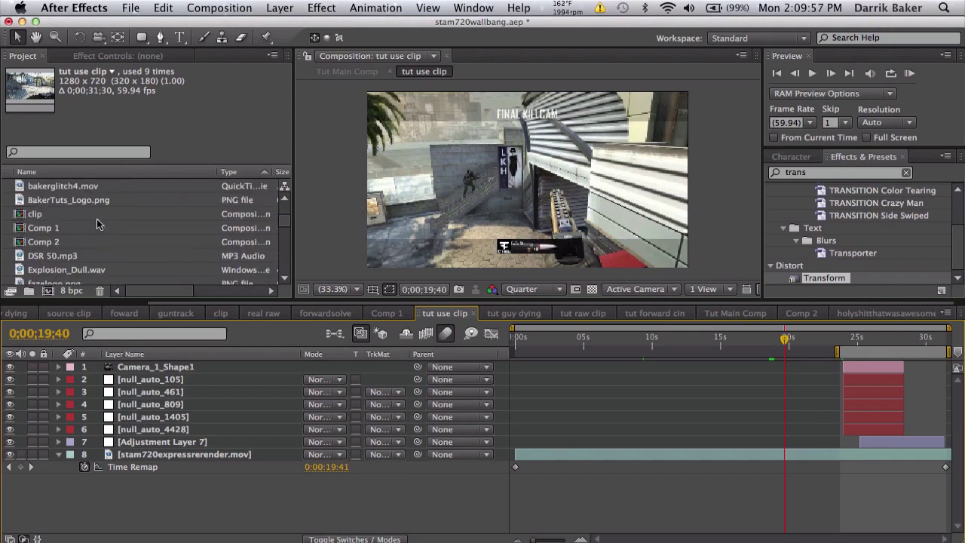
scroll(97, 223, "up", 2)
left_click_drag(83, 232, 141, 379)
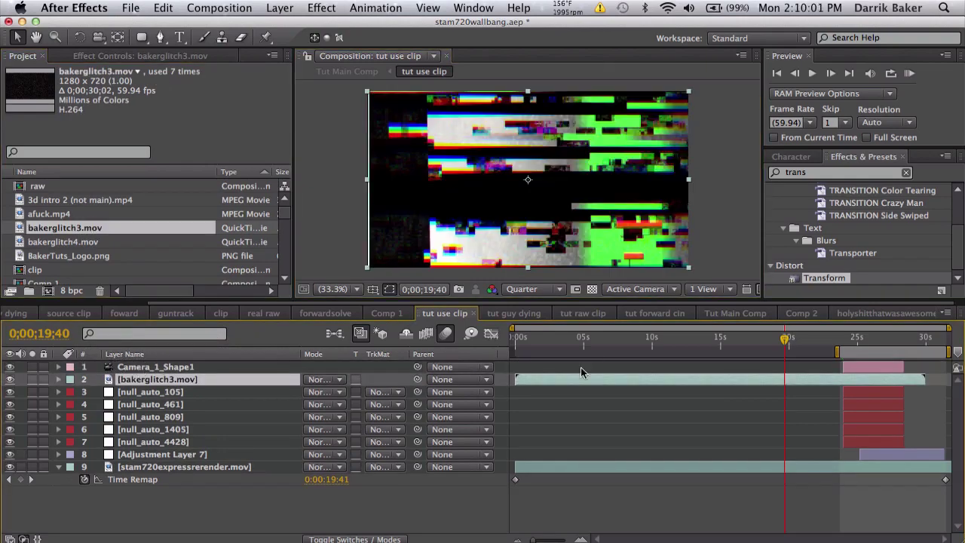
key("=")
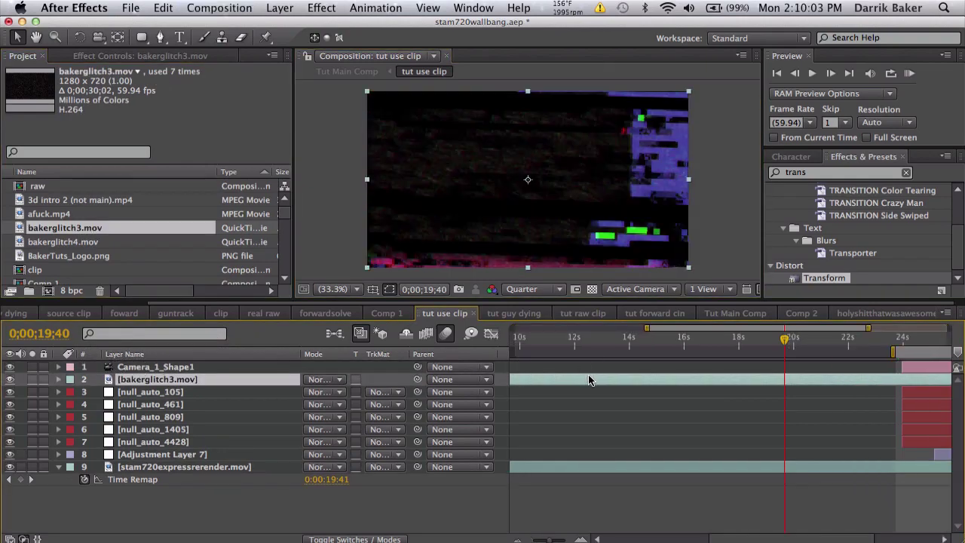
scroll(589, 380, "right", 2)
left_click(9, 380)
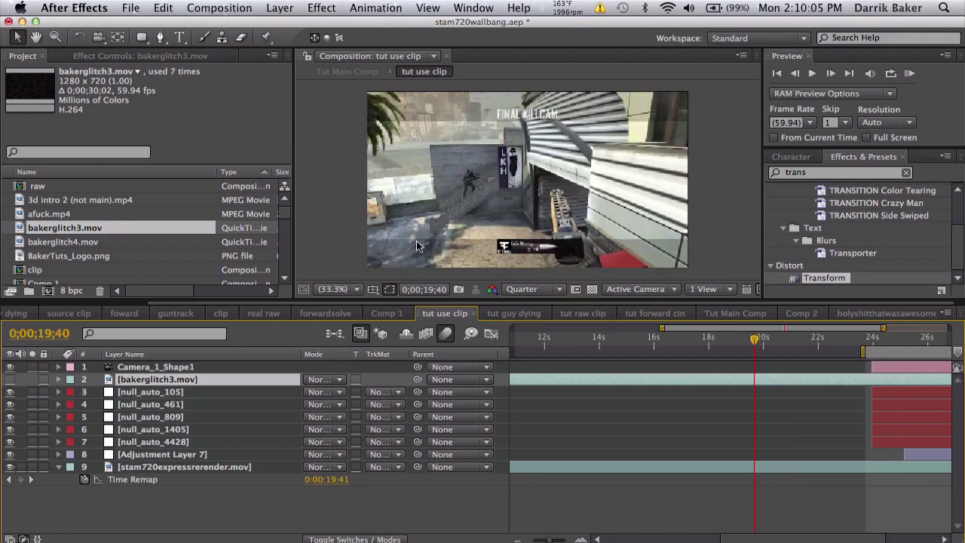
Create a black solid named matte on top of the layer stack and hide it.
left_click(292, 7)
mouse_move(290, 23)
left_click(528, 41)
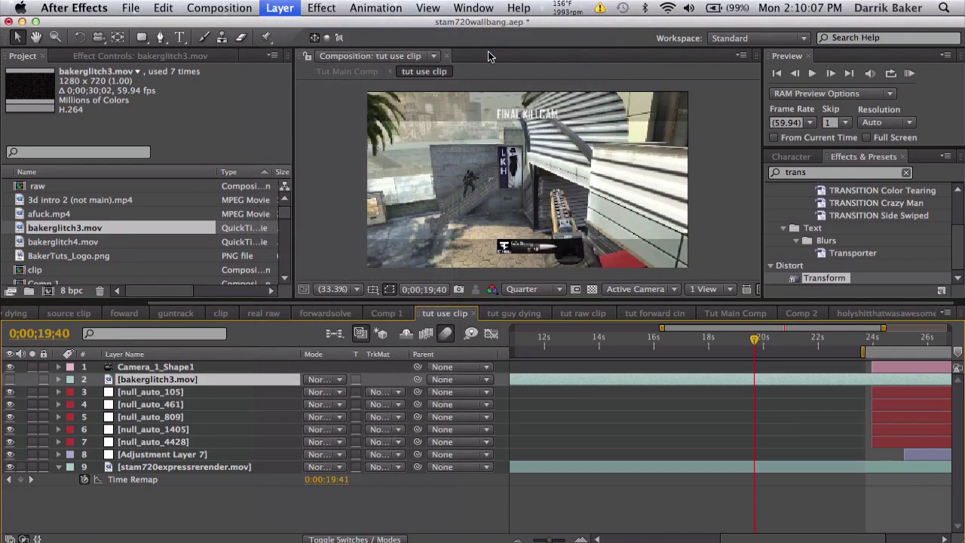
type("matte")
key("Return")
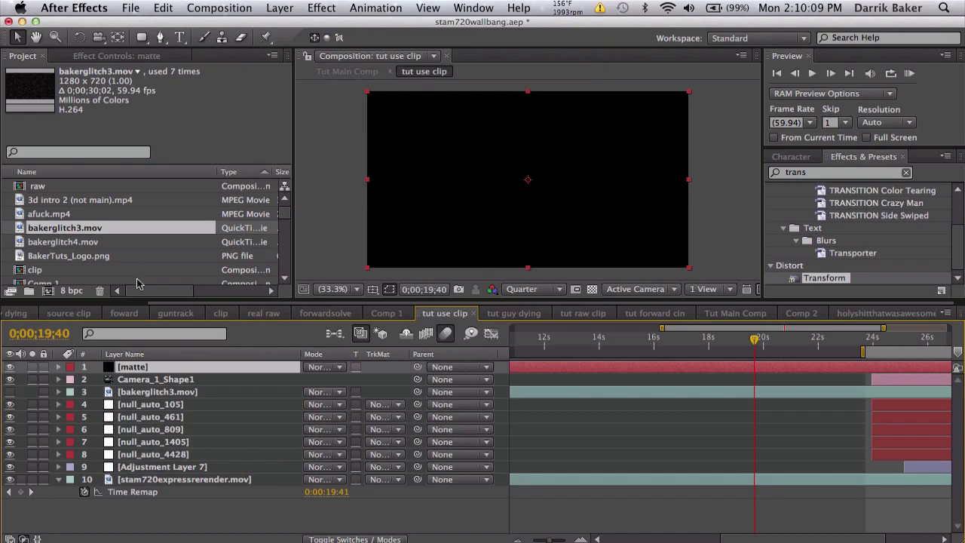
left_click(10, 368)
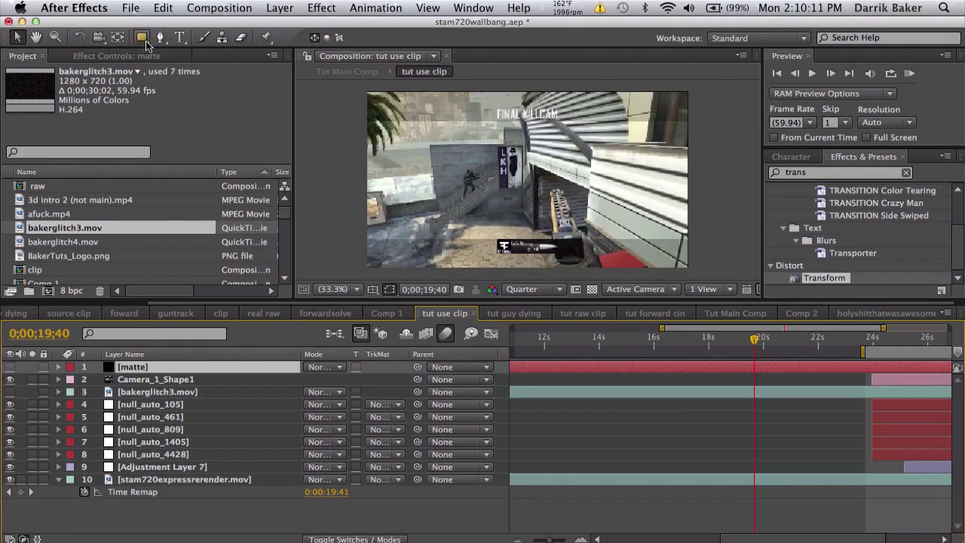
Draw two rectangular masks on the matte solid covering the killcam's upper and lower bars.
mouse_move(143, 40)
left_mouse_down()
mouse_move(189, 52)
mouse_move(187, 43)
left_mouse_up()
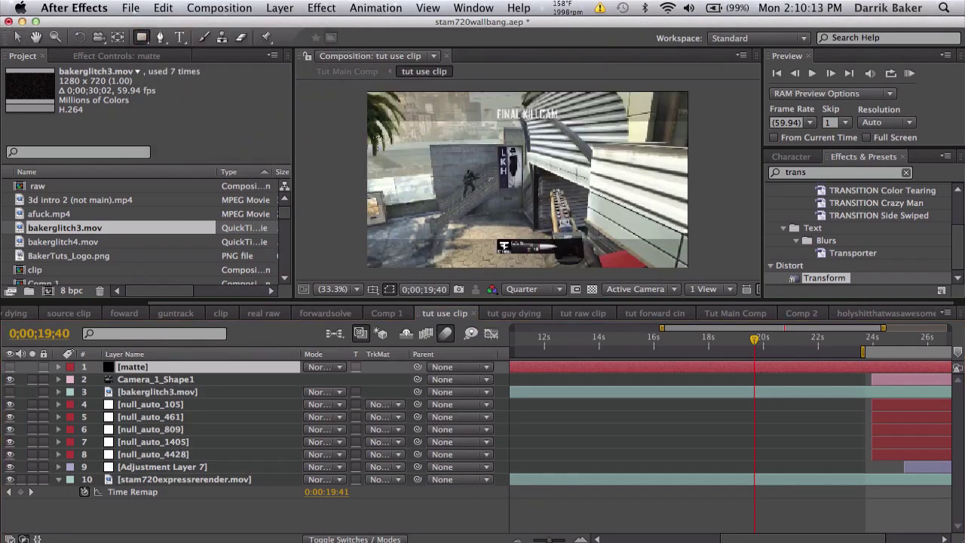
scroll(527, 188, "up", 2)
left_click_drag(352, 111, 391, 111)
left_click_drag(482, 116, 721, 169)
key("space")
left_click_drag(582, 181, 562, 120)
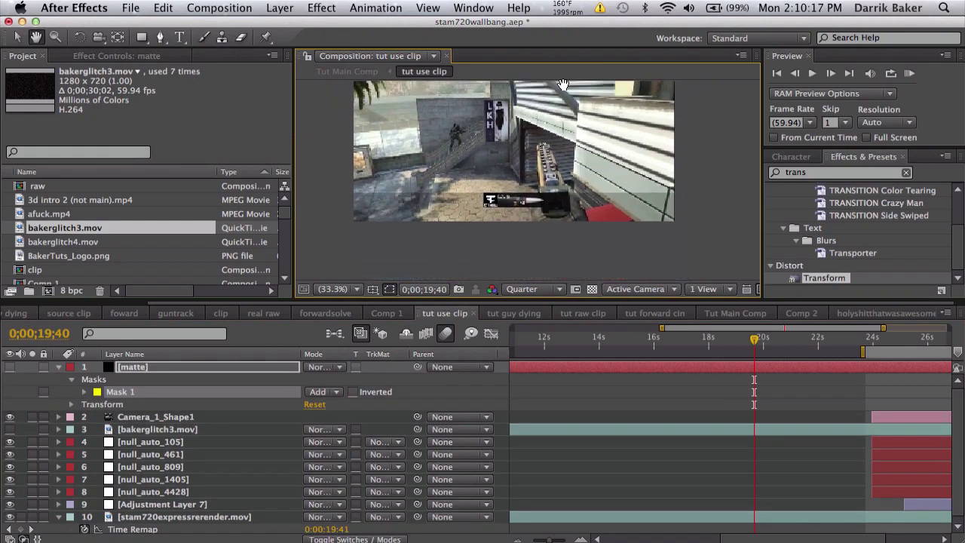
left_click_drag(340, 192, 726, 249)
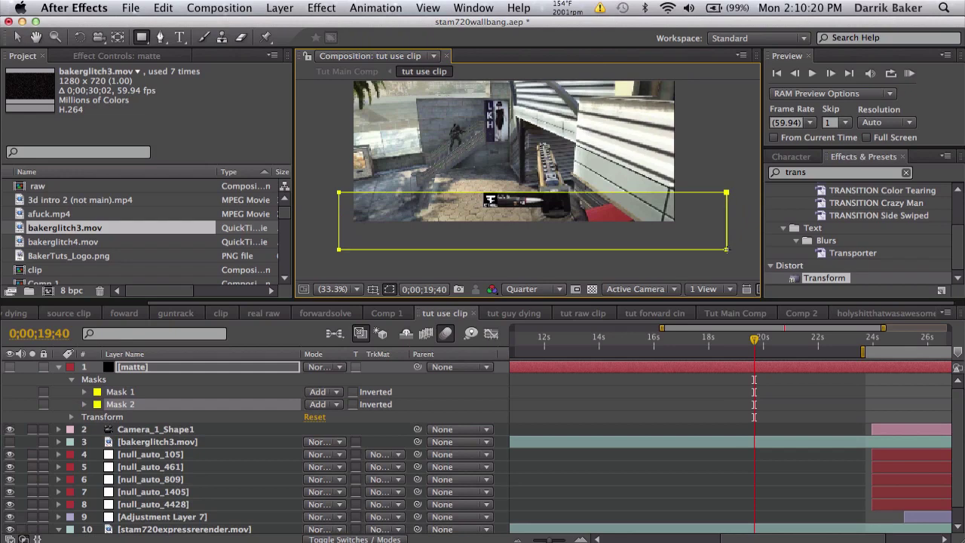
Move bakerglitch3.mov directly beneath the matte solid and set its track matte to Alpha Matte.
left_click(215, 442)
left_click_drag(189, 442, 190, 423)
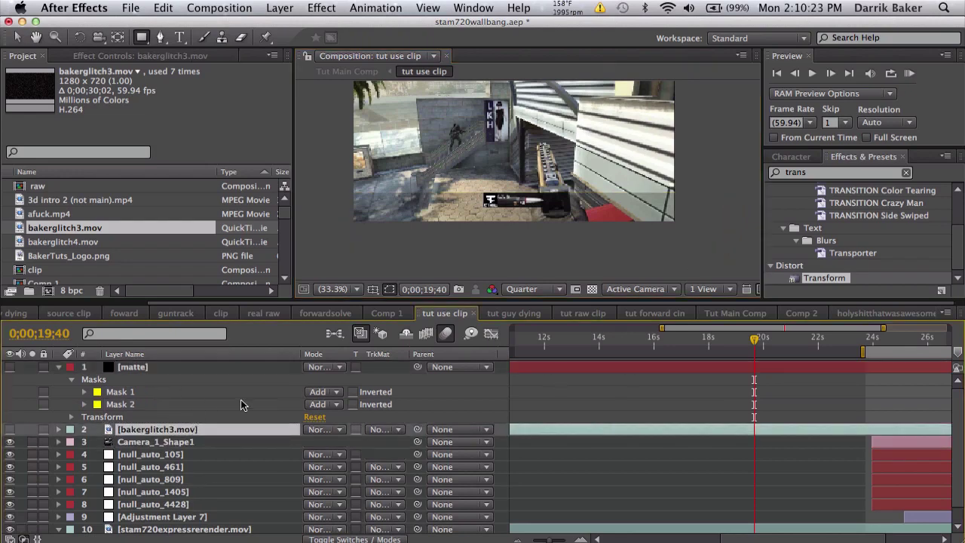
left_click(379, 427)
left_click(384, 442)
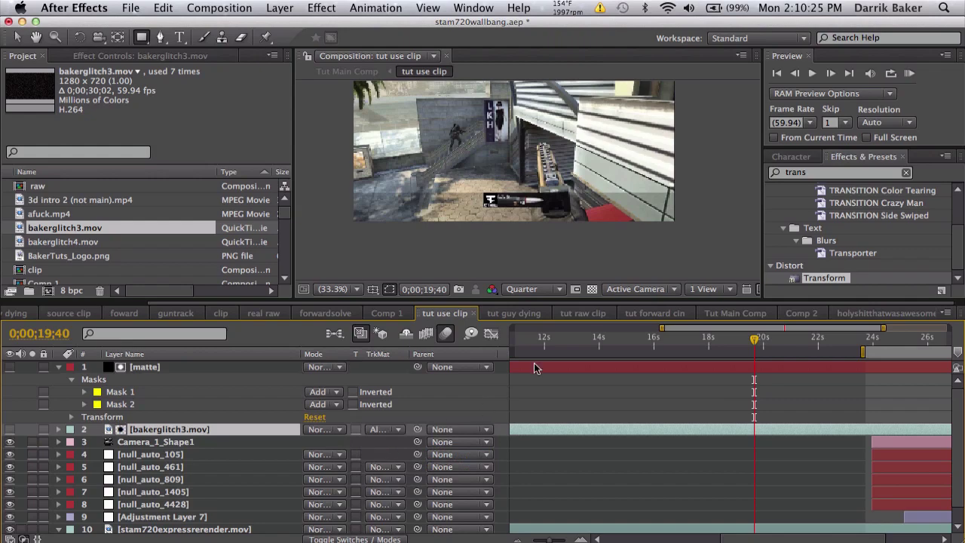
Show the bakerglitch3.mov layer at 0;00;18;22 and set its blending mode to Screen.
left_click_drag(729, 333, 718, 341)
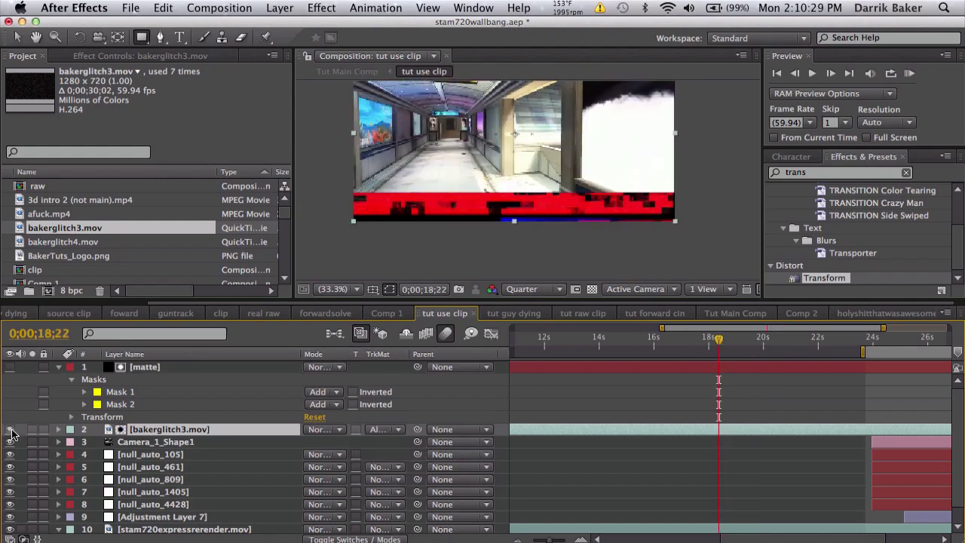
left_click_drag(593, 177, 603, 220)
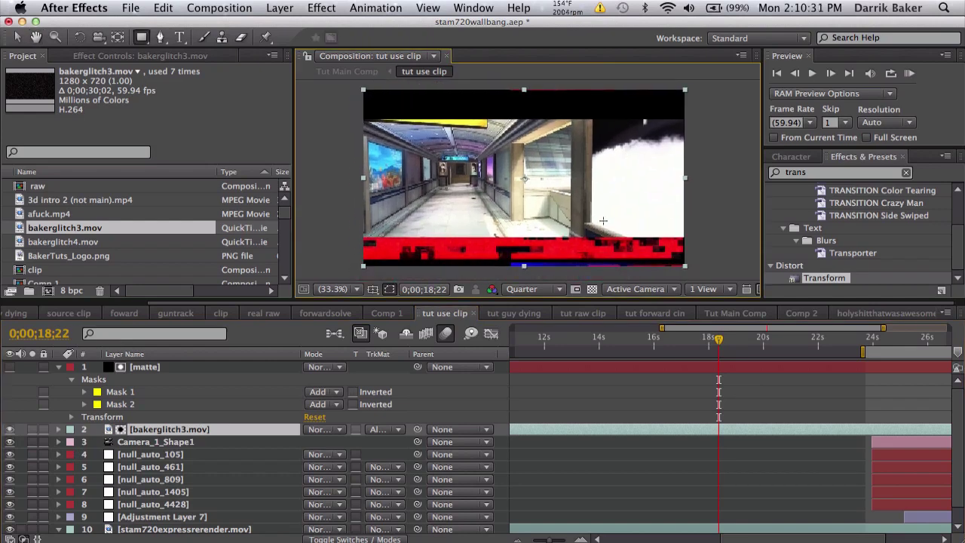
left_click(351, 292)
left_click(332, 409)
left_click(324, 429)
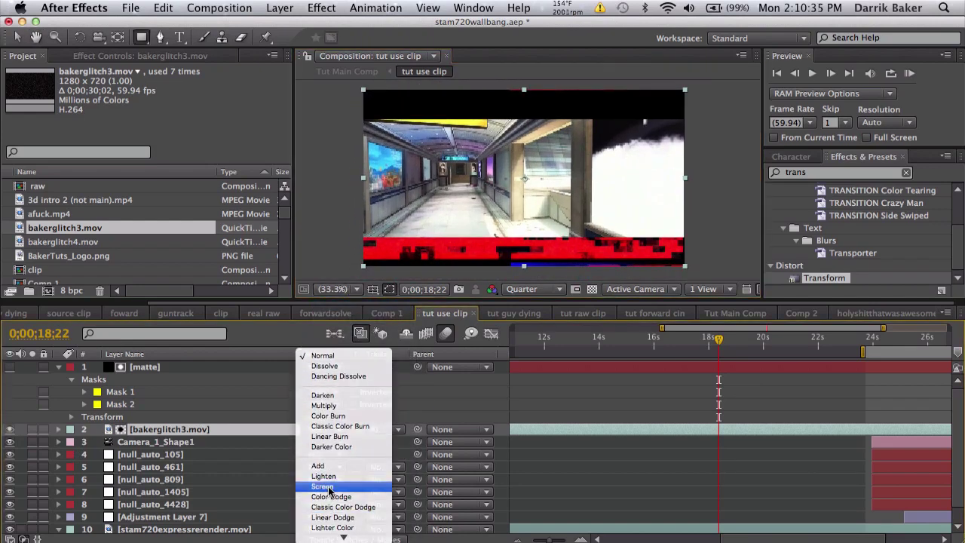
left_click(324, 486)
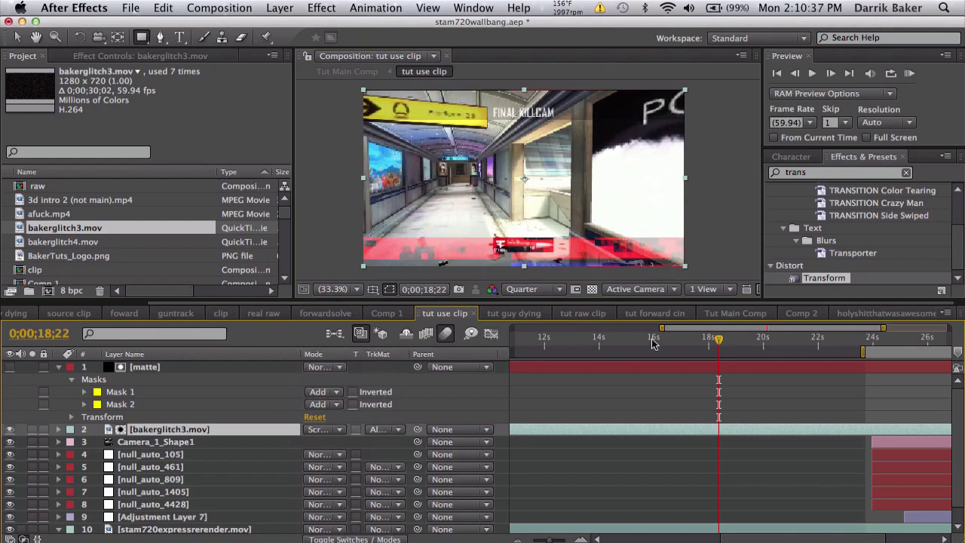
Locate the start of the Final Killcam at 0;00;17;03 and trim the start of bakerglitch3.mov there.
left_click_drag(654, 343, 699, 343)
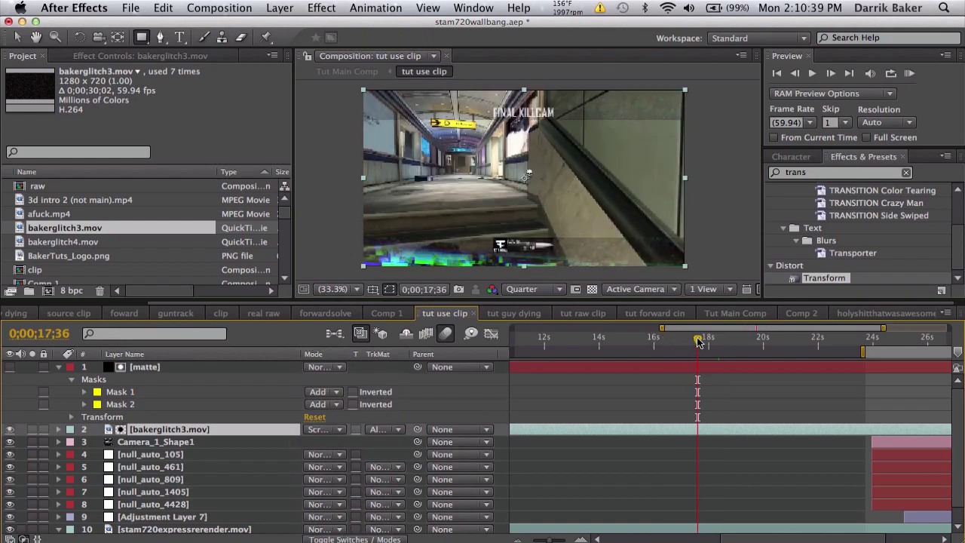
left_click(685, 341)
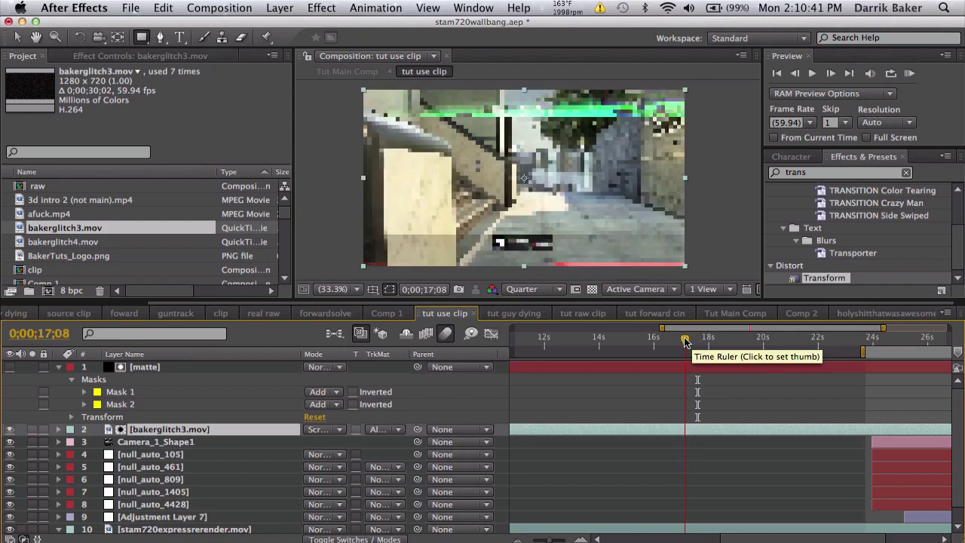
left_click(682, 341)
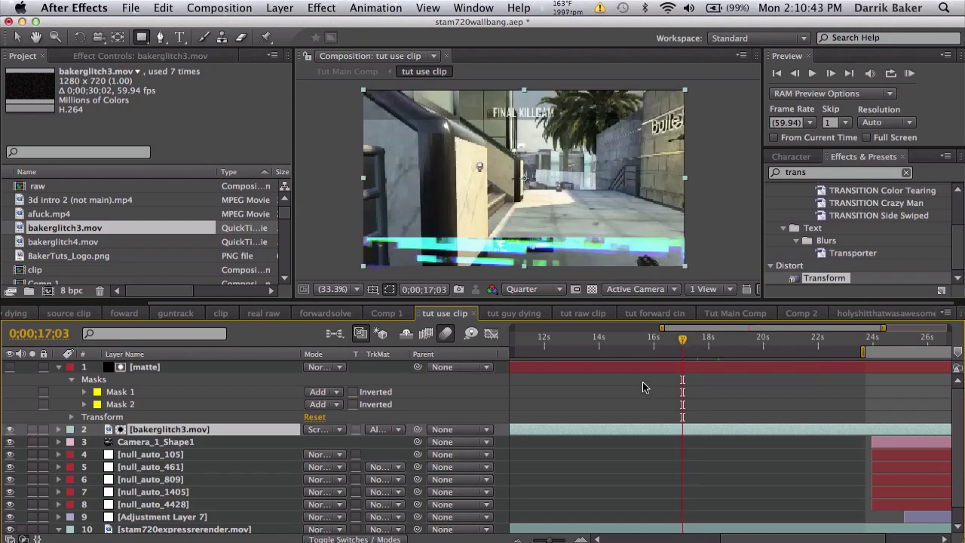
key("alt+bracketleft")
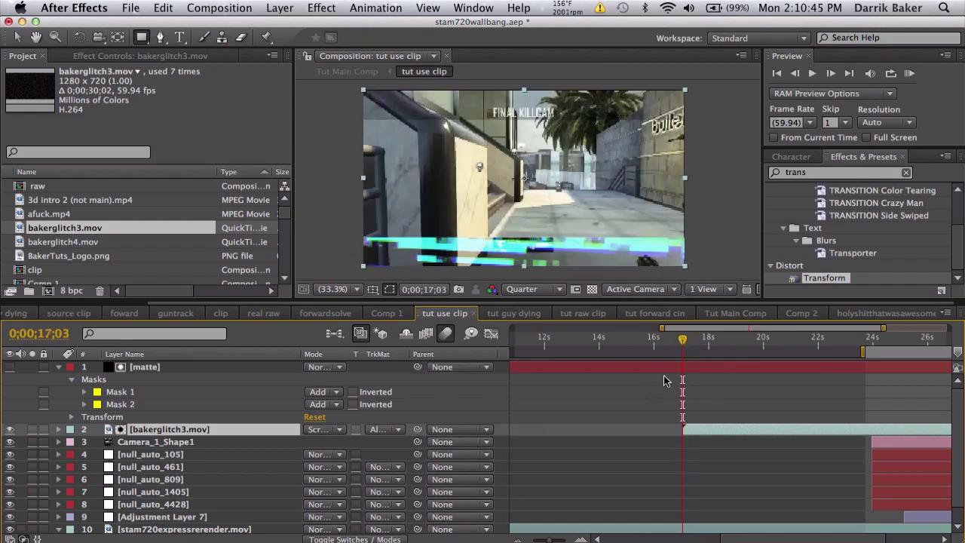
Set the Opacity of bakerglitch3.mov to 50% and check the glitch over the killcam bars.
left_click_drag(685, 344, 719, 341)
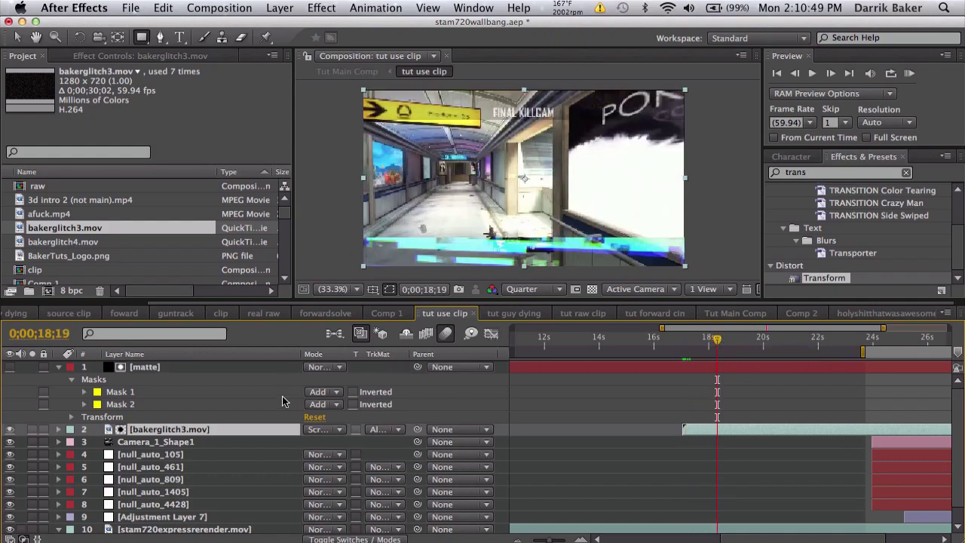
key("t")
left_click(316, 444)
type("50")
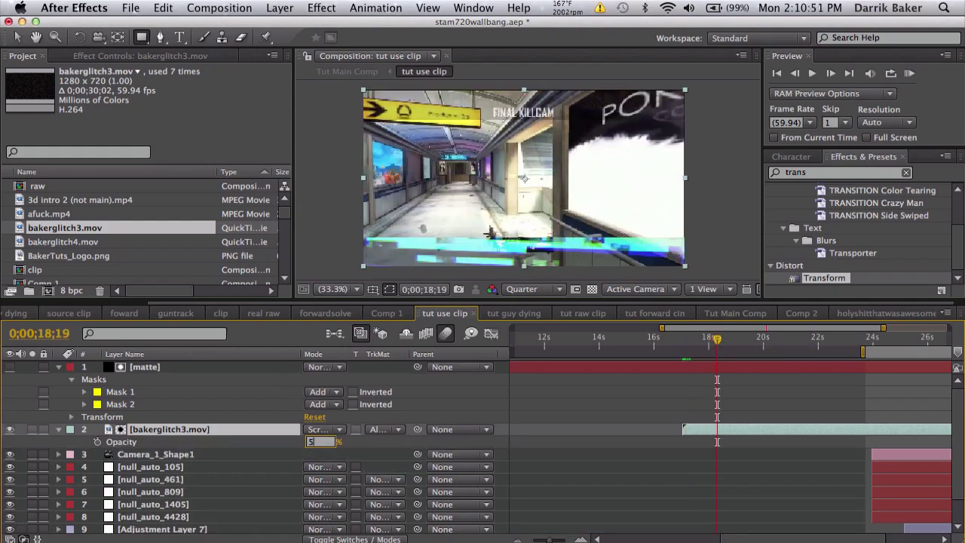
key("Return")
key("space")
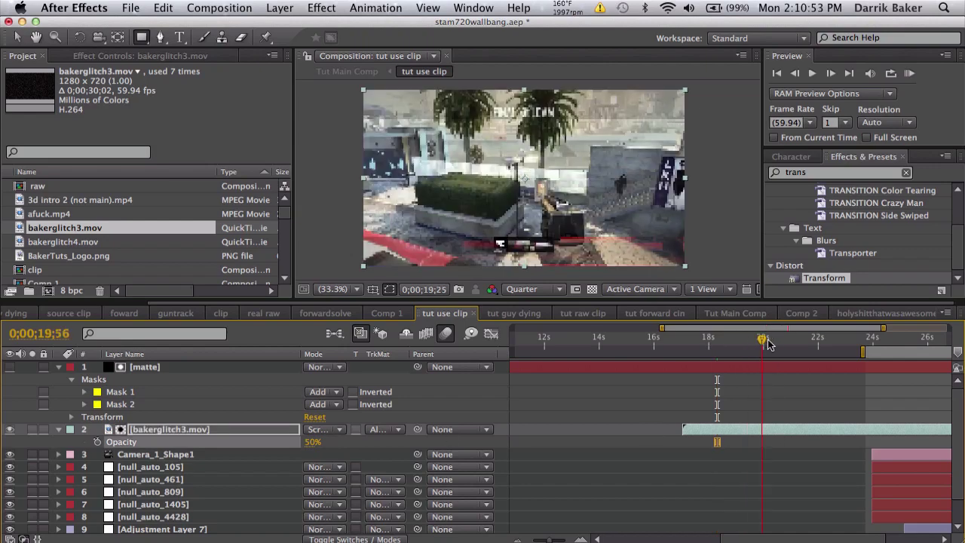
scroll(763, 418, "right", 5)
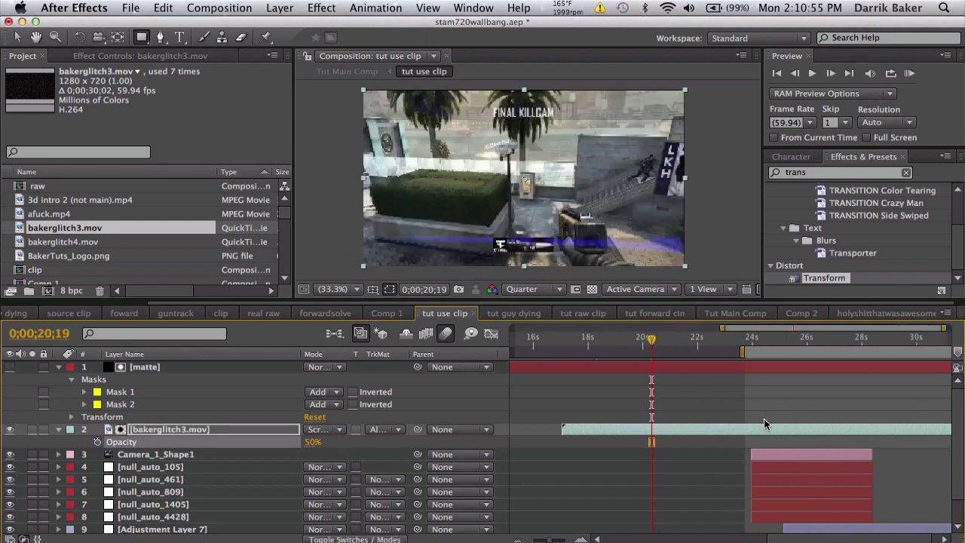
Reveal the mask and Fast Blur keyframes of Adjustment Layer 7 and show the frame at 0;00;25;39.
left_click(700, 347)
key("=")
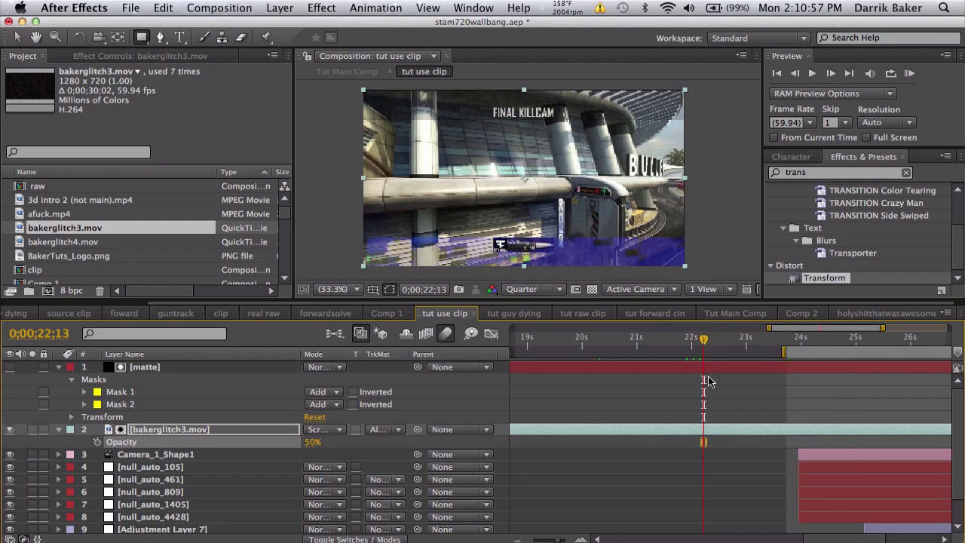
scroll(716, 392, "right", 5)
scroll(716, 390, "right", 3)
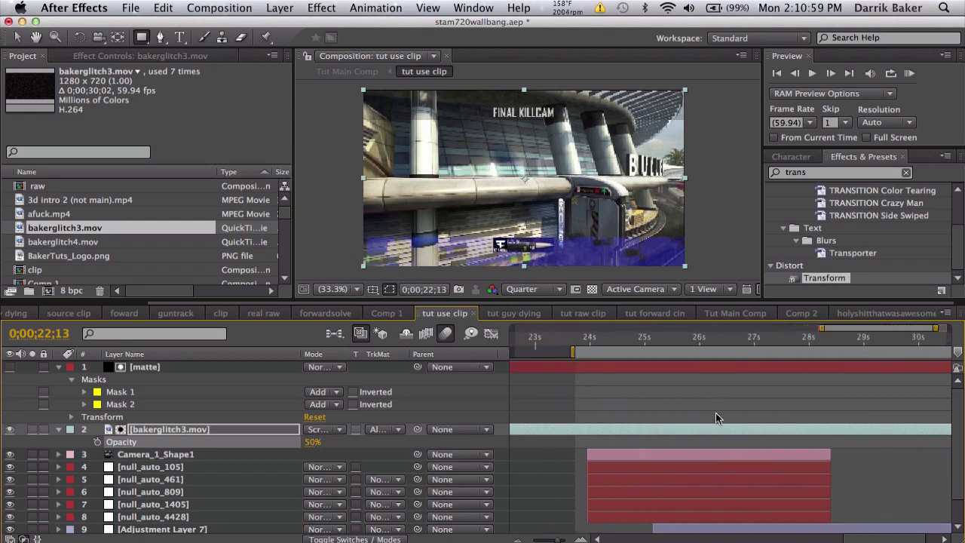
scroll(715, 413, "down", 2)
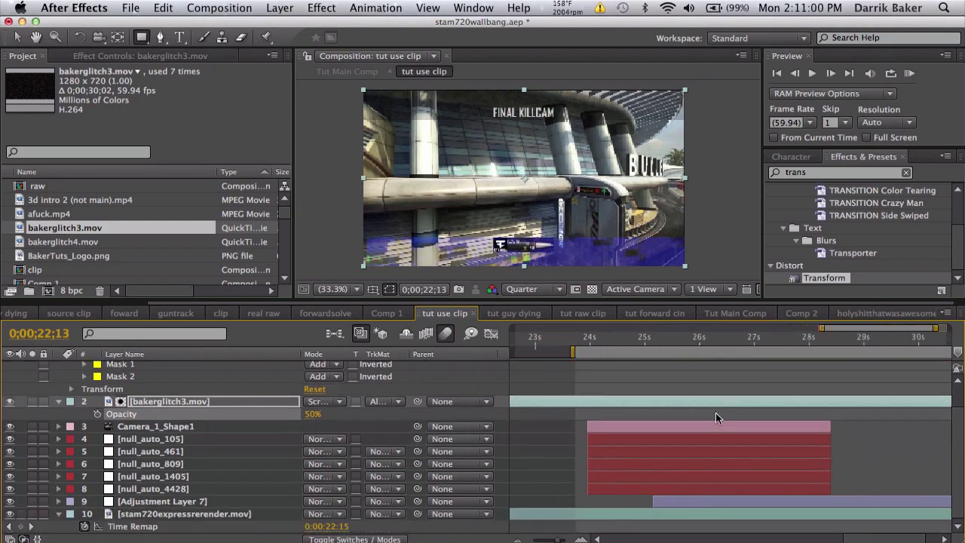
left_click(204, 502)
key("m")
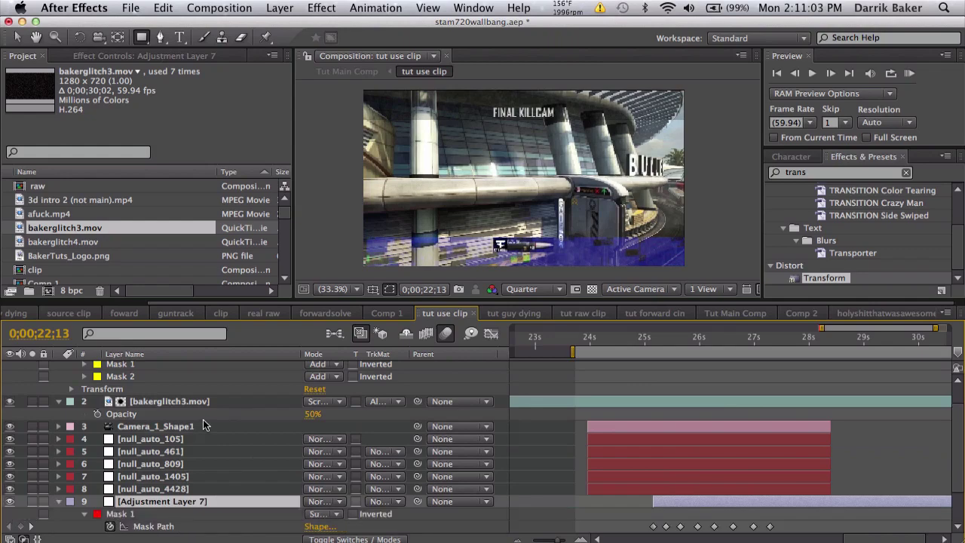
scroll(574, 399, "down", 4)
left_click_drag(663, 339, 681, 340)
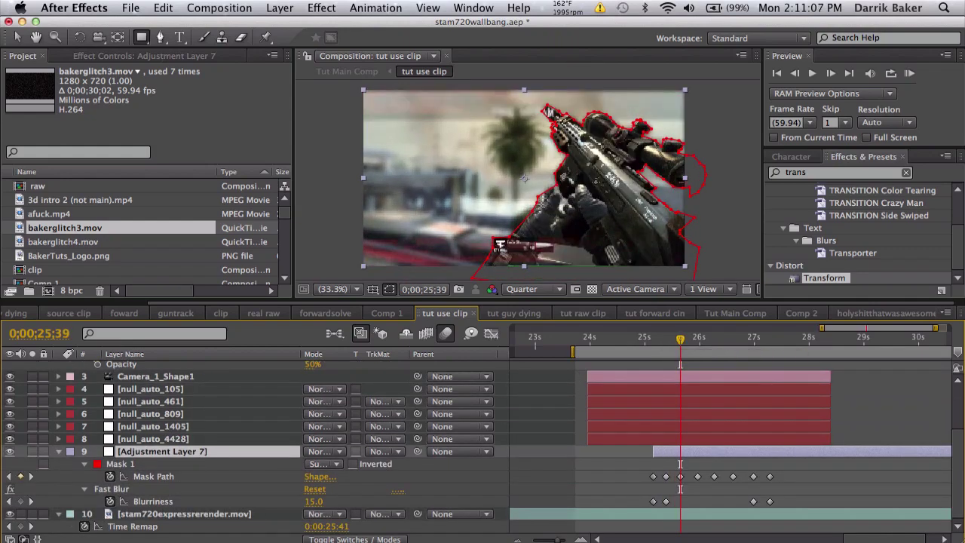
Examine the Fast Blur settings of Adjustment Layer 7 and how its animated mask follows the gun between 25 and 27 seconds.
left_click(620, 456)
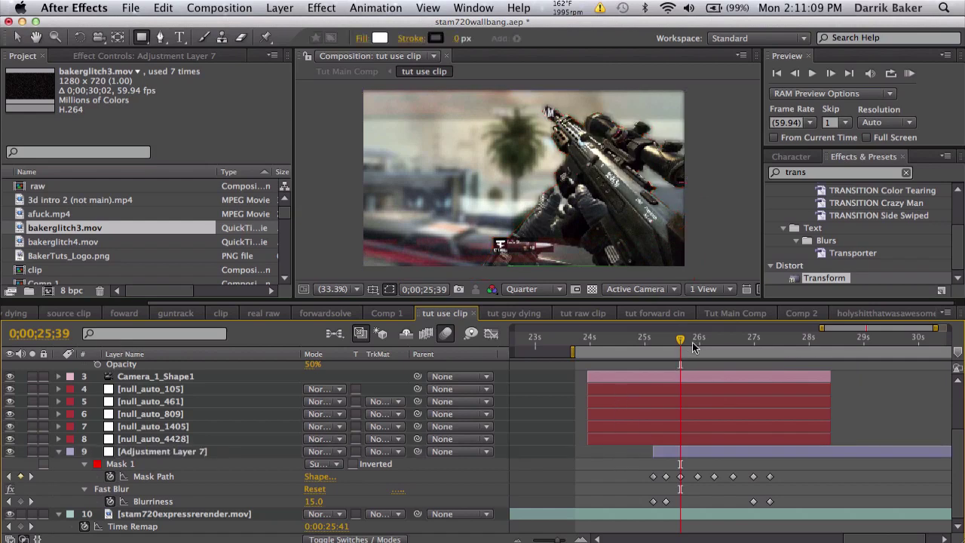
left_click(722, 450)
left_click(144, 55)
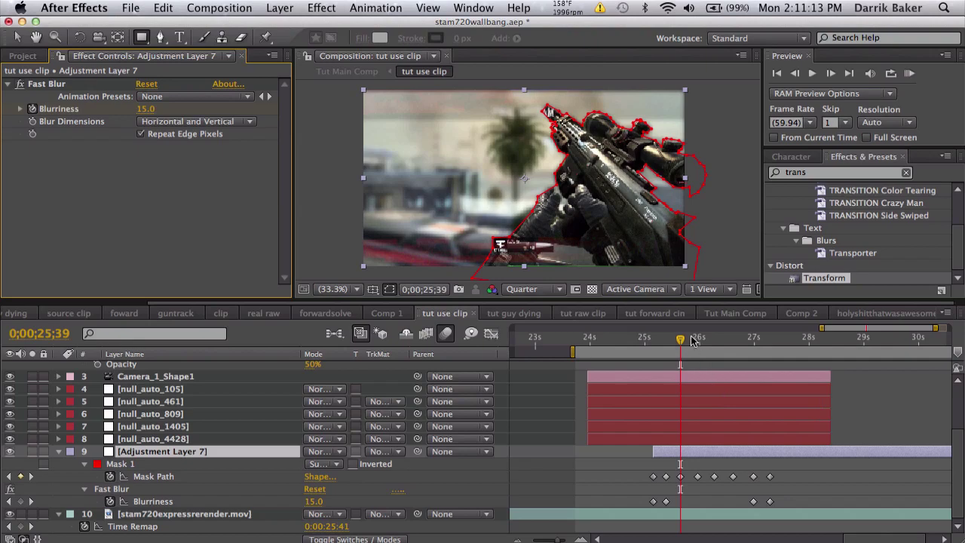
left_click_drag(694, 340, 740, 350)
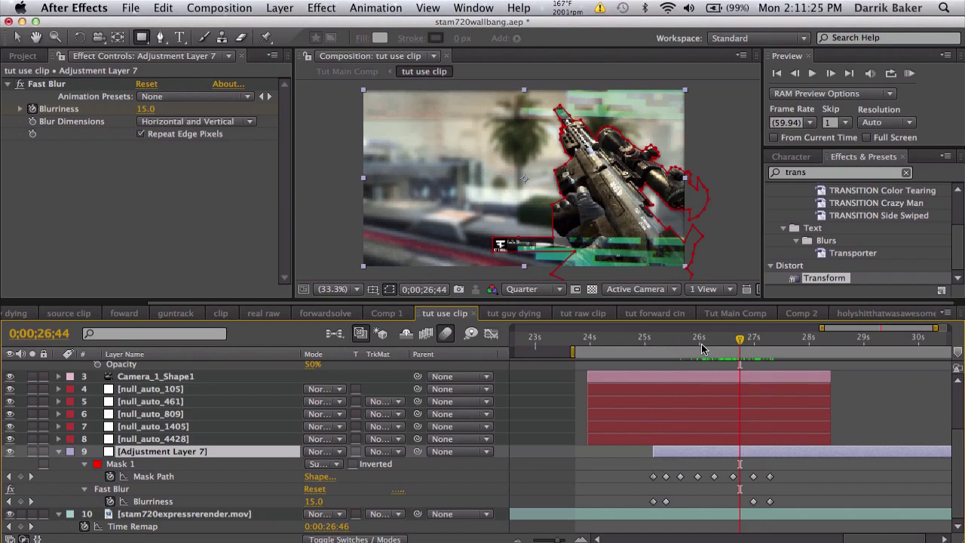
left_click_drag(701, 349, 748, 337)
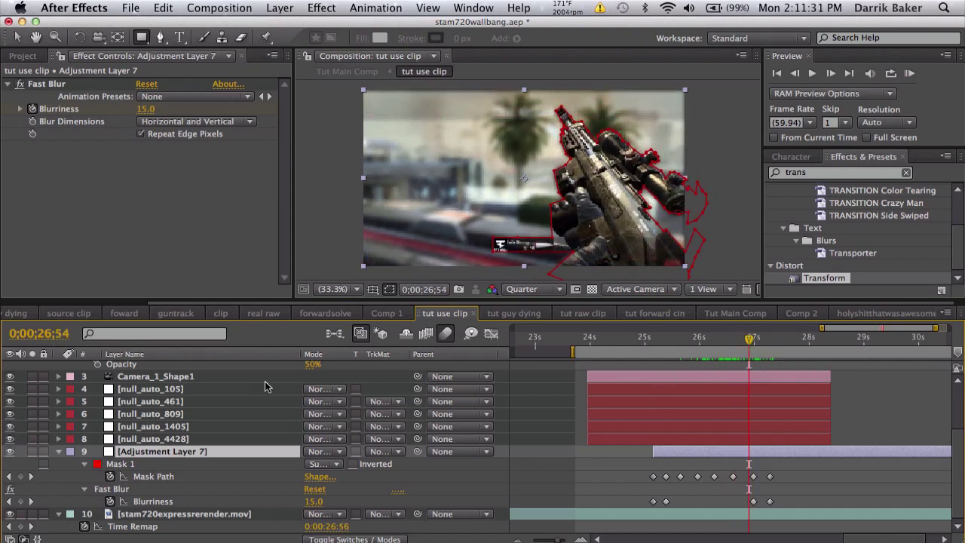
left_click(686, 339)
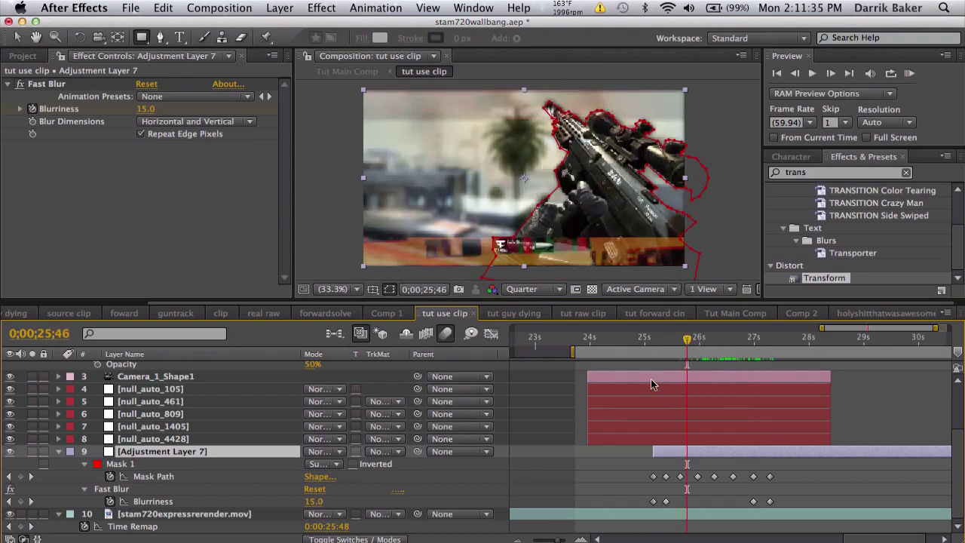
scroll(620, 391, "up", 2)
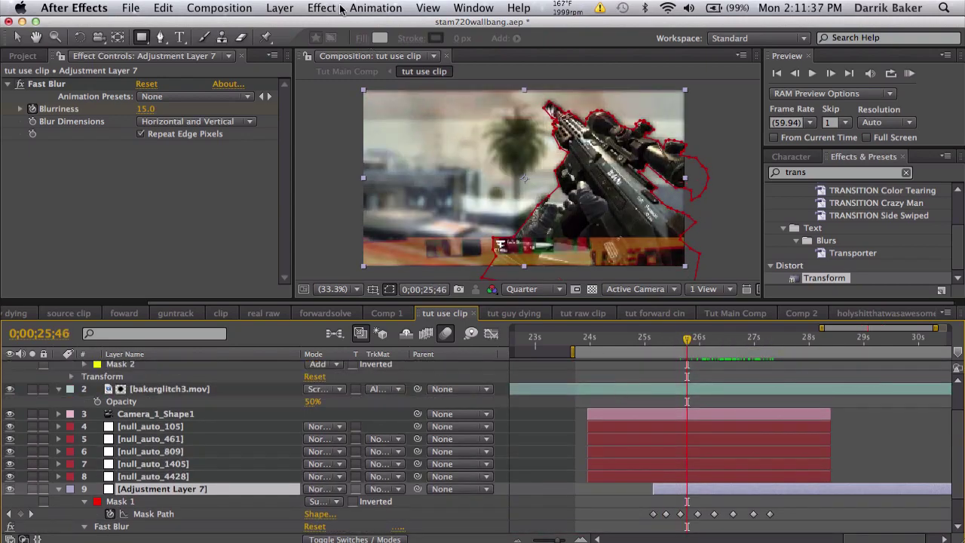
left_click(323, 8)
mouse_move(279, 8)
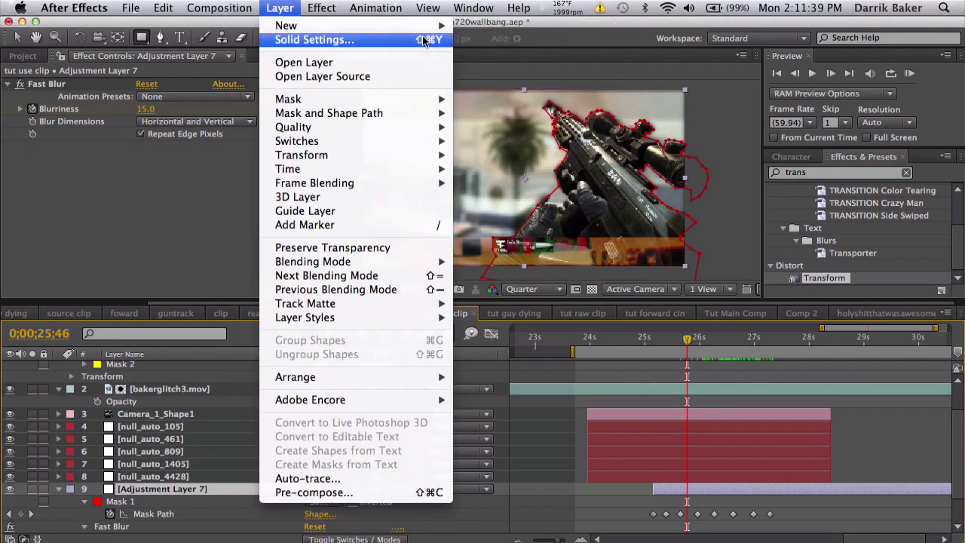
left_click(222, 305)
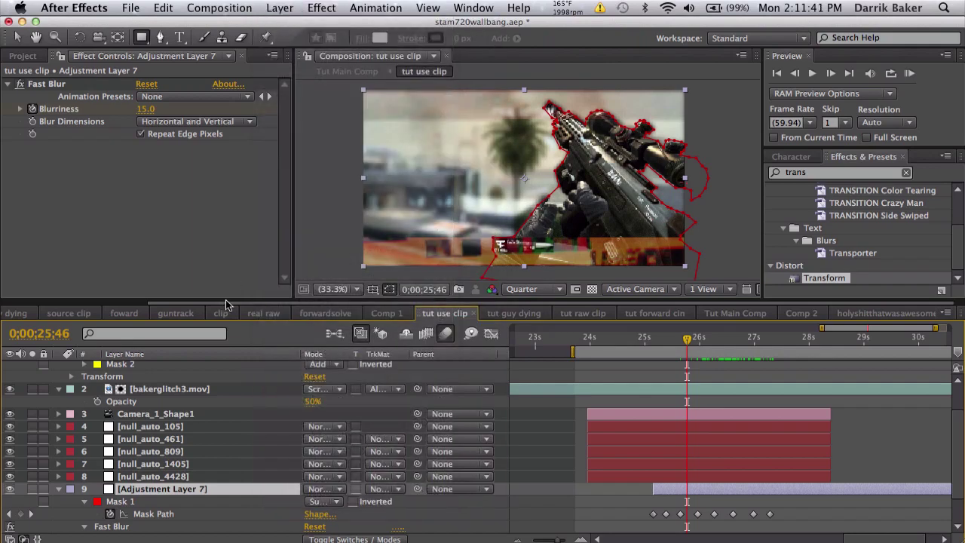
Open the source clip composition, display its whole timeline and go to 0;00;26;20.
left_click_drag(227, 304, 209, 306)
left_click(213, 311)
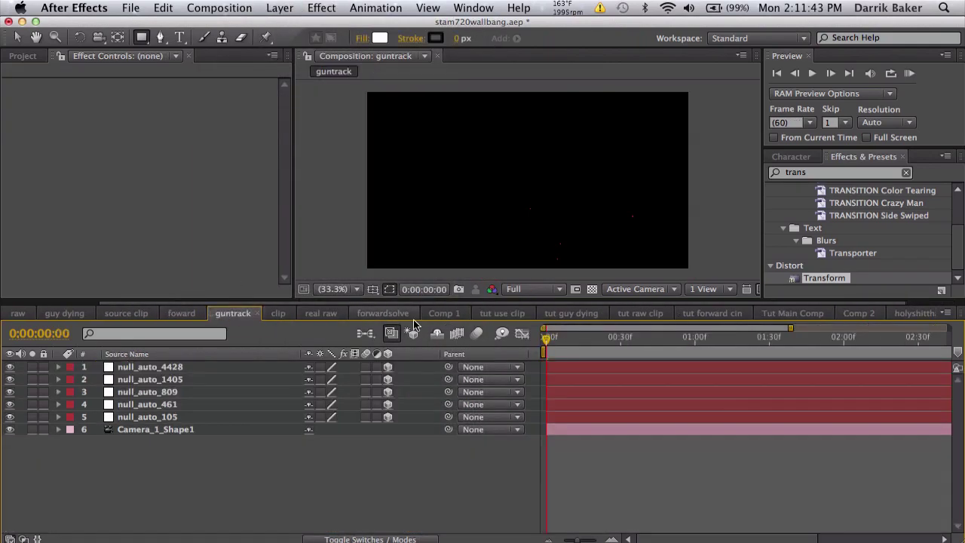
left_click(278, 314)
double_click(263, 367)
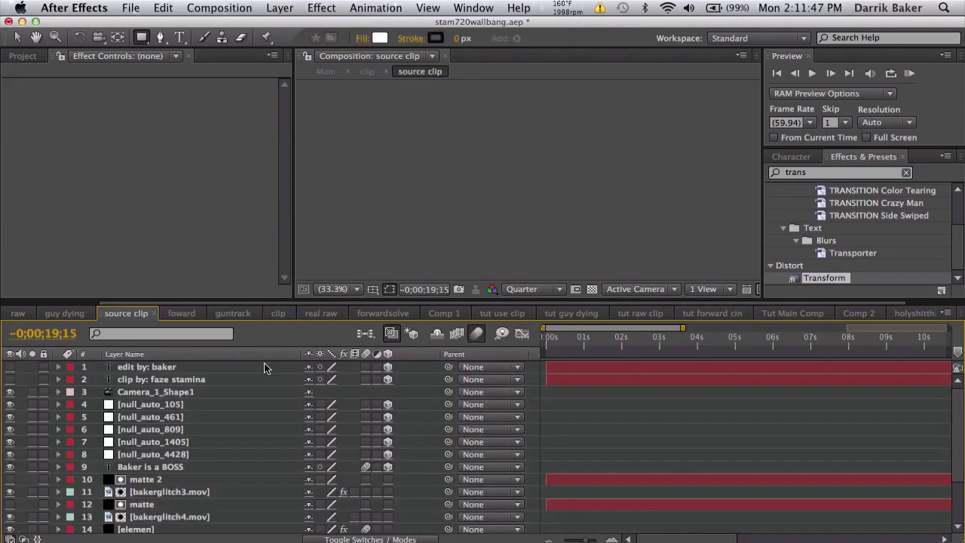
left_click(627, 340)
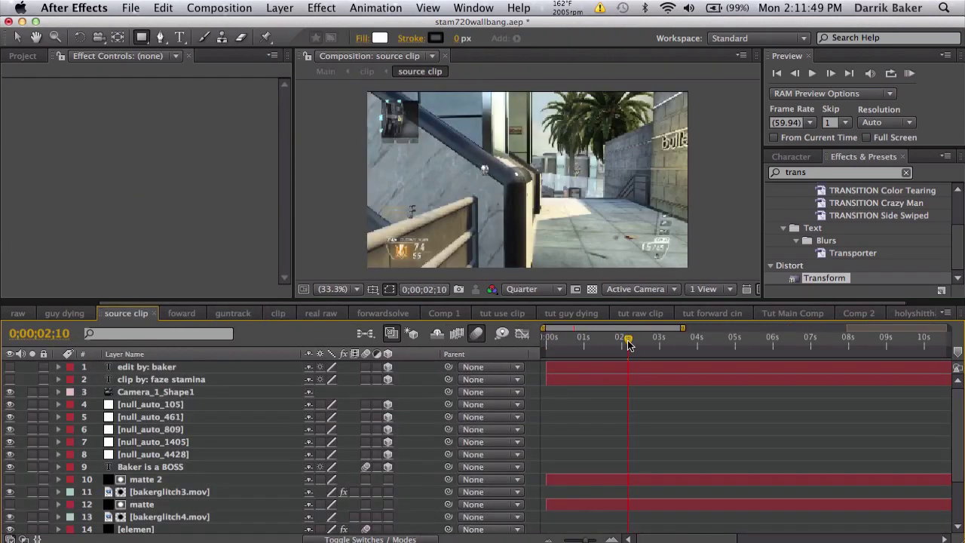
key("minus")
key("minus")
left_click(881, 341)
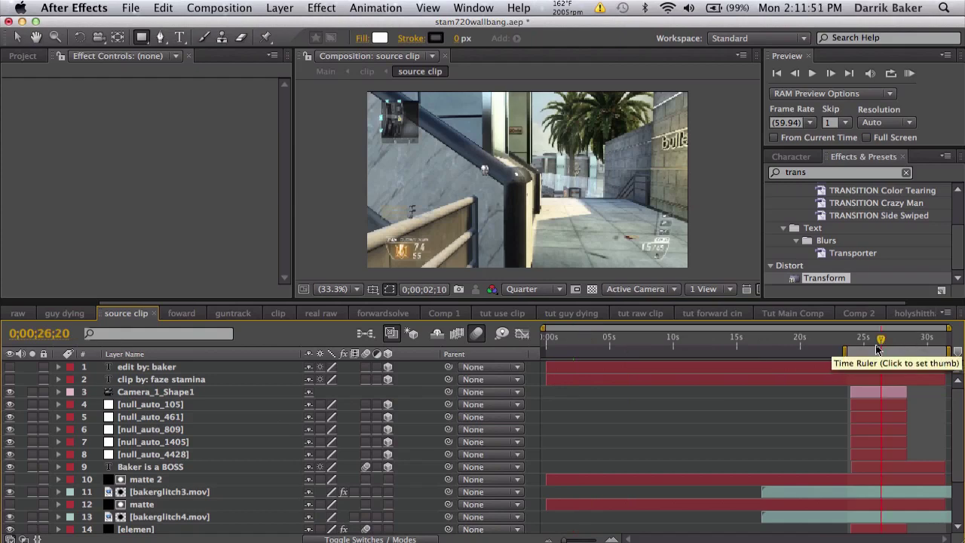
Copy the edit by: baker, clip by: faze stamina and elemen layers from source clip into tut use clip, directly above Adjustment Layer 7.
left_click(175, 368)
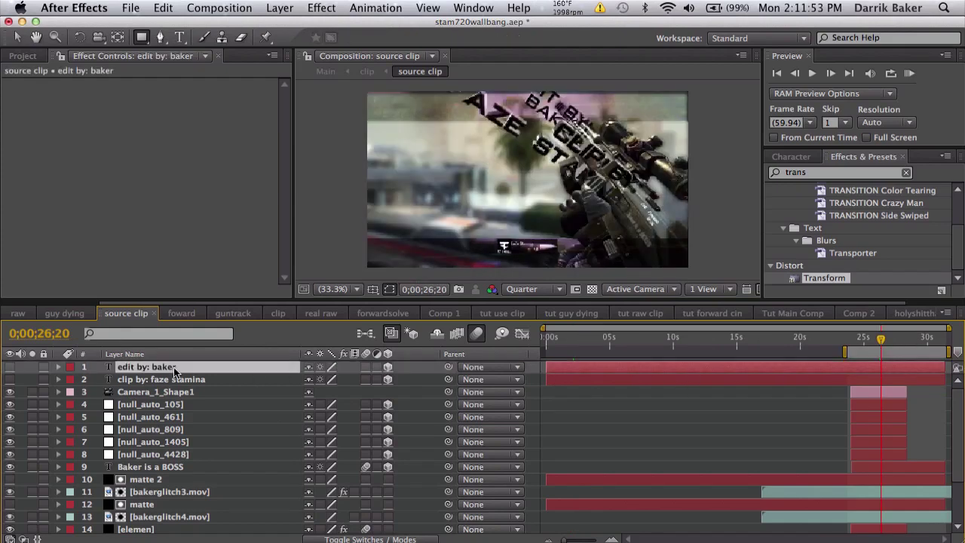
left_click(178, 383)
scroll(172, 427, "down", 5)
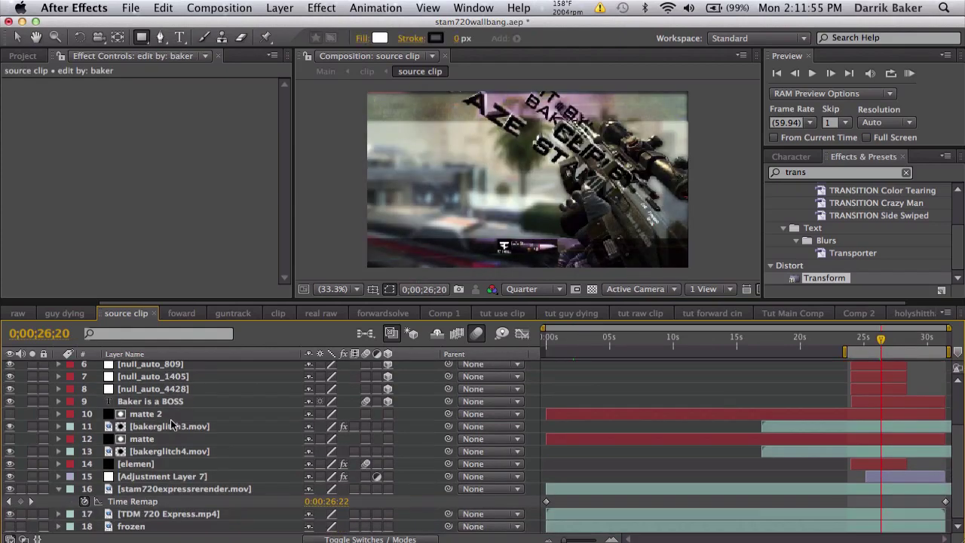
left_click(164, 465)
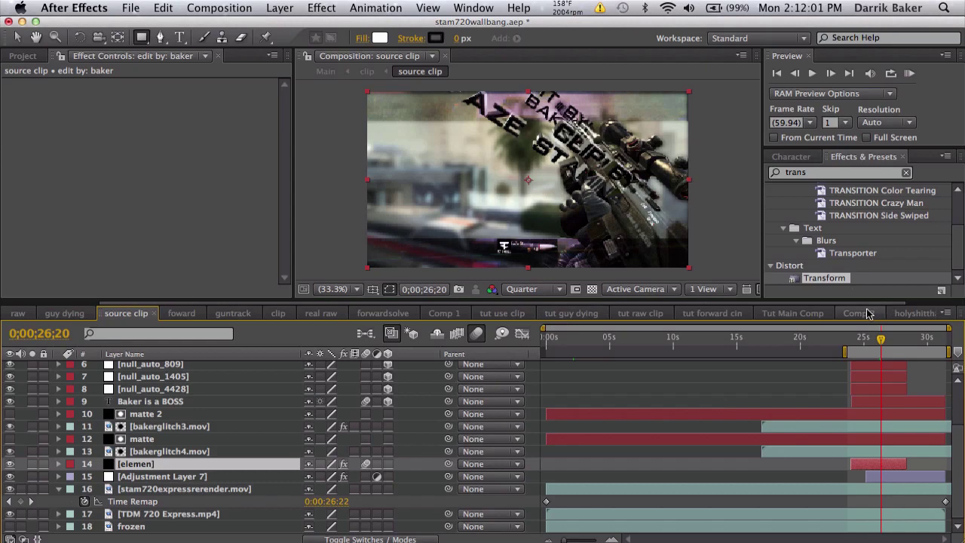
left_click(656, 314)
left_click(670, 337)
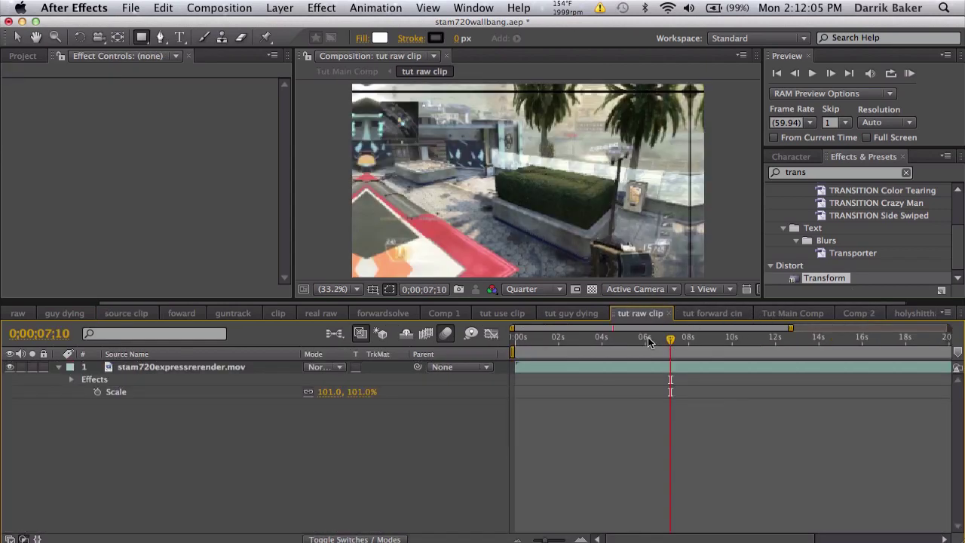
left_click(502, 314)
scroll(690, 358, "up", 2)
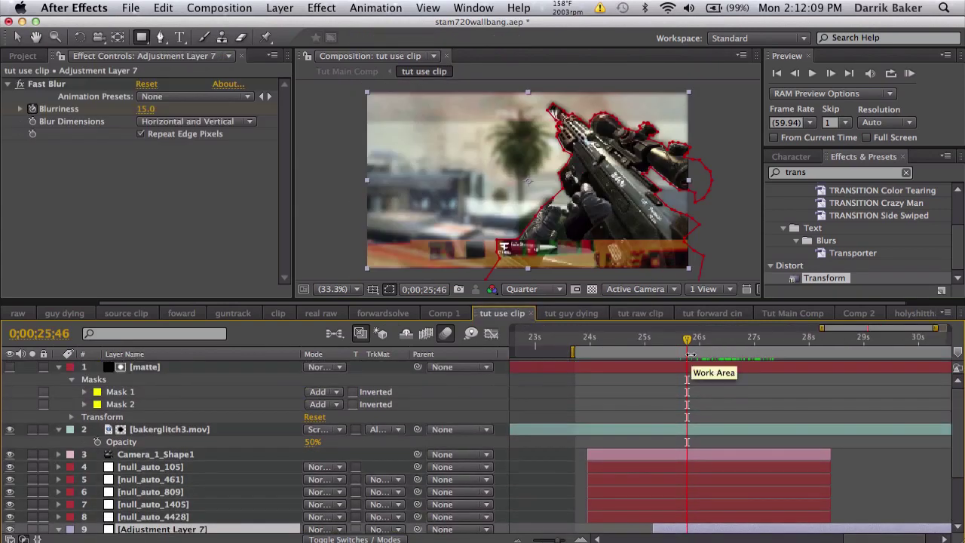
key("Delete")
Move the two text layers and elemen above Camera_1_Shape1, directly beneath bakerglitch3.mov.
scroll(689, 391, "down", 2)
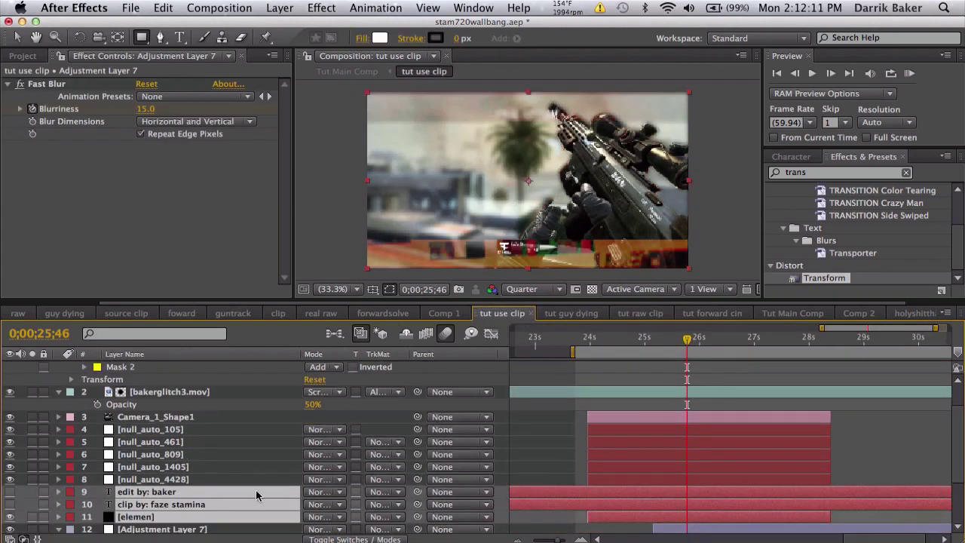
left_click_drag(256, 494, 252, 413)
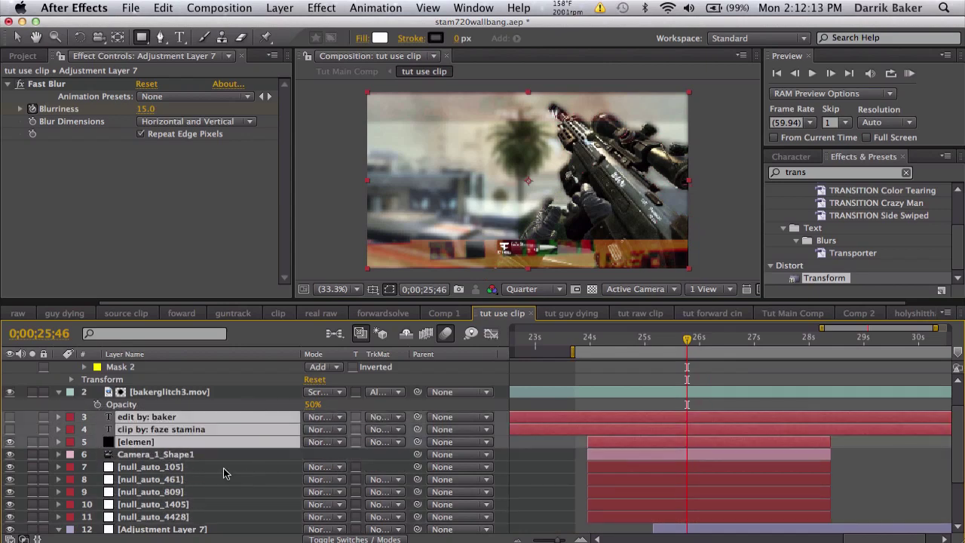
left_click(198, 467)
In elemen's Element effect, set custom Path Layer 1 to edit by: baker and Path Layer 2 to clip by: faze stamina.
left_click(176, 443)
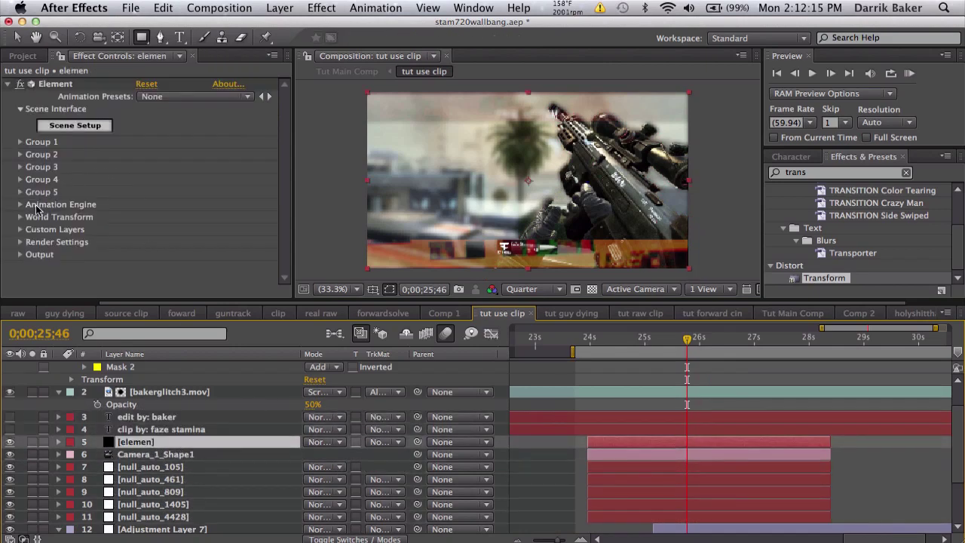
left_click(21, 229)
left_click(169, 111)
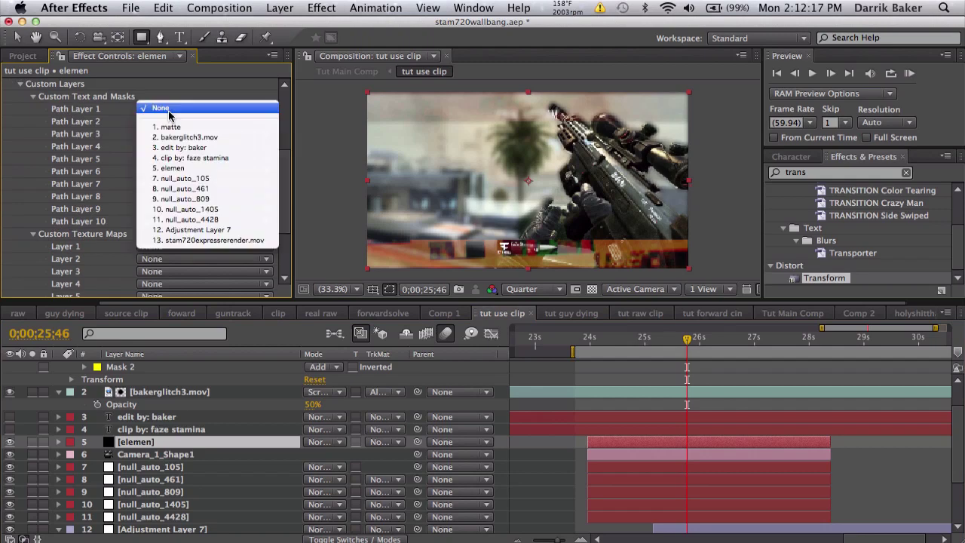
left_click(215, 148)
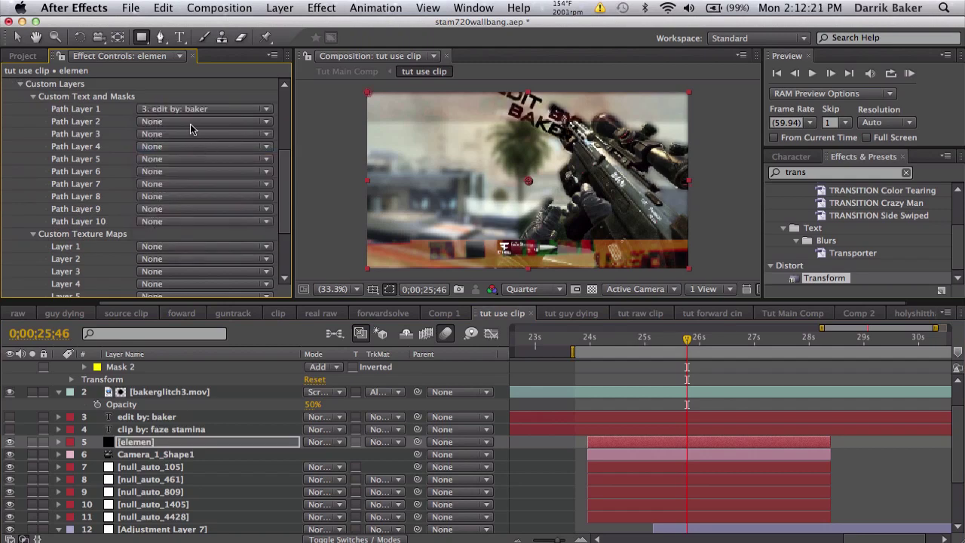
left_click(191, 125)
left_click(215, 173)
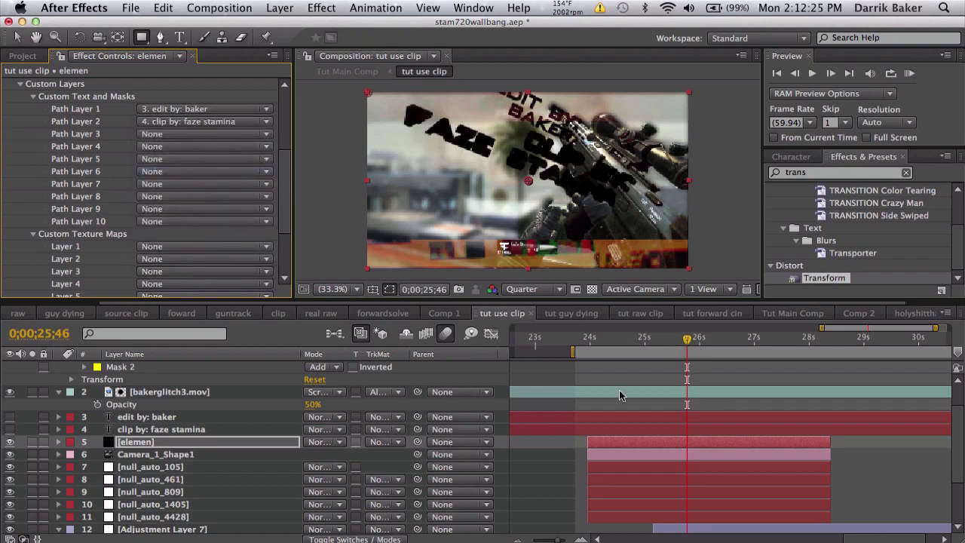
Check the text's motion up to 0;00;25;19 and duplicate the stam720expressrerender.mov layer there.
left_click_drag(630, 341, 661, 340)
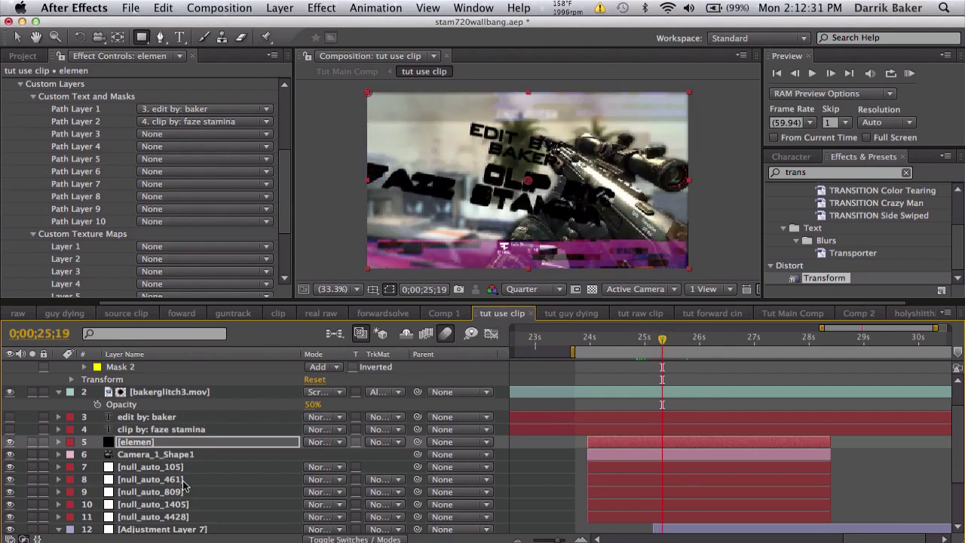
scroll(183, 486, "down", 5)
left_click(203, 516)
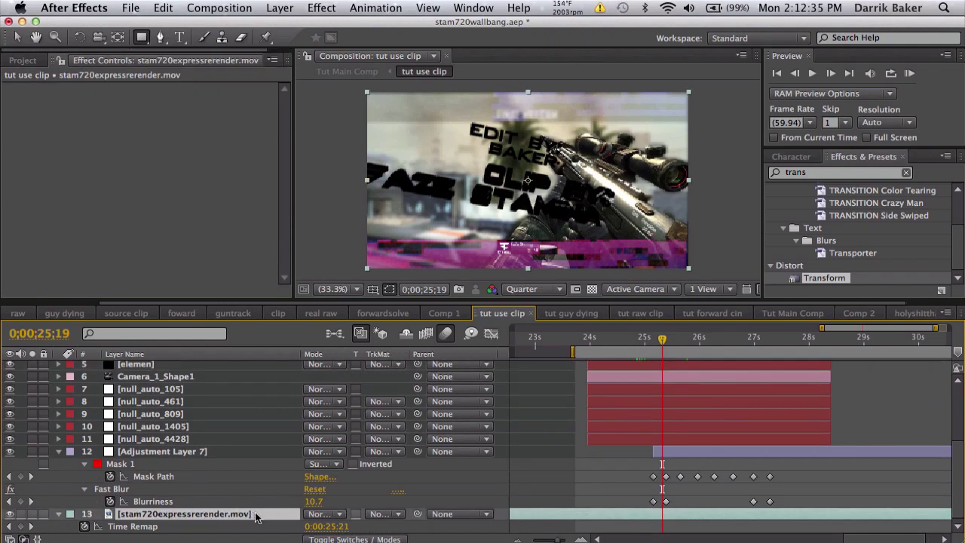
key("super+d")
scroll(238, 511, "down", 1)
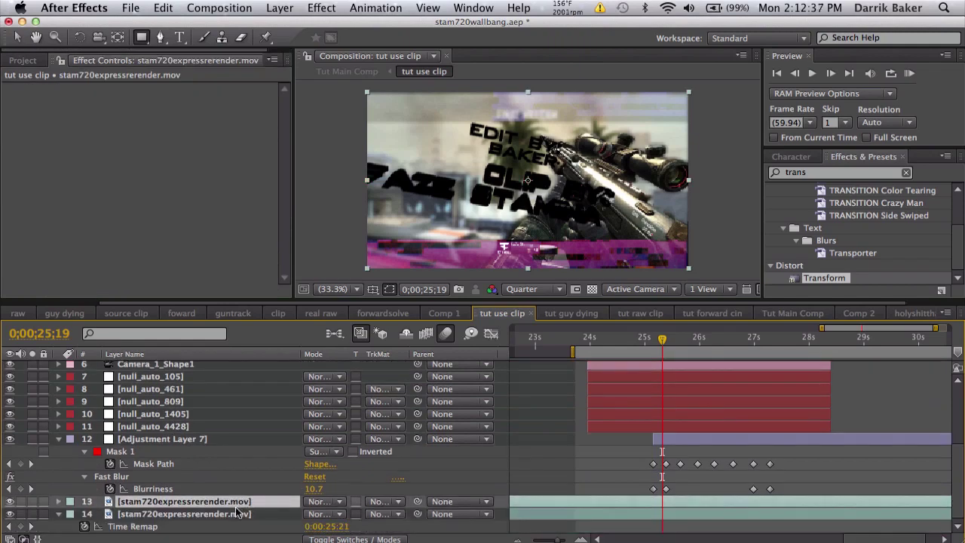
Freeze the lower stam720expressrerender.mov layer on the frame at 0;00;25;19 and rename it frozen.
right_click(238, 513)
mouse_move(339, 184)
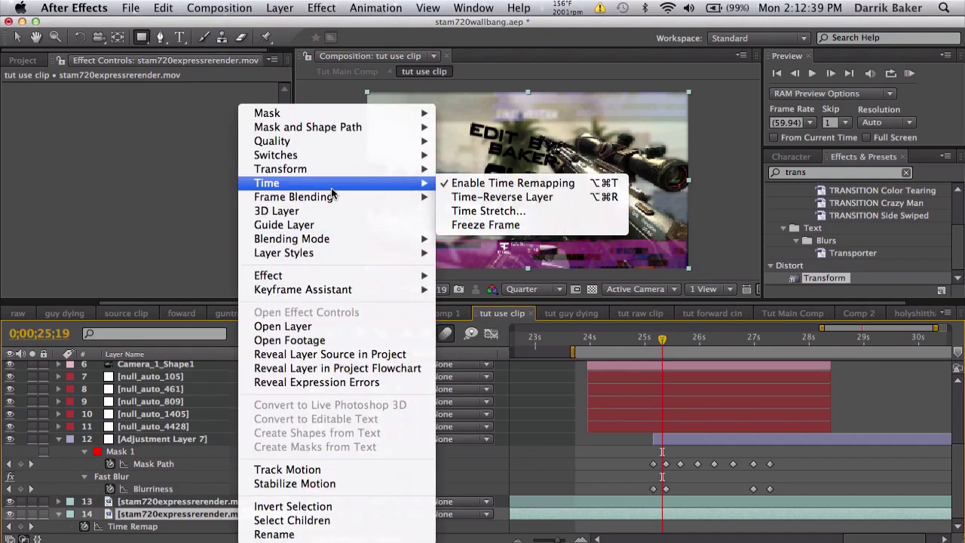
left_click(467, 221)
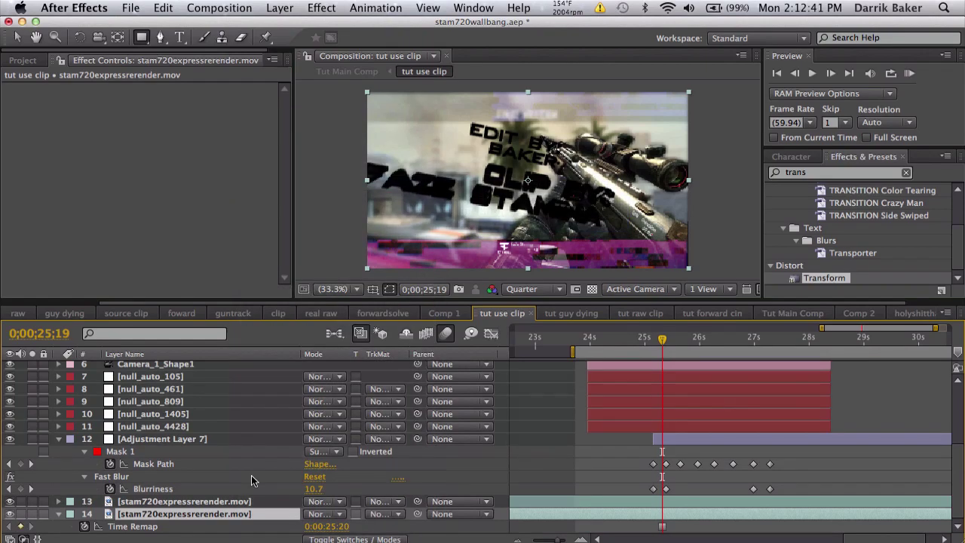
key("Return")
type("frozen")
key("Return")
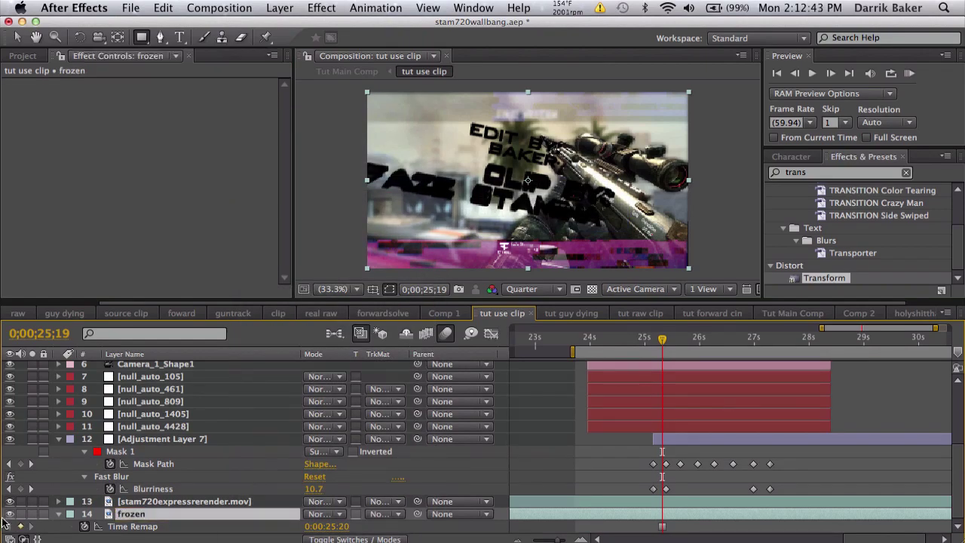
scroll(168, 441, "up", 3)
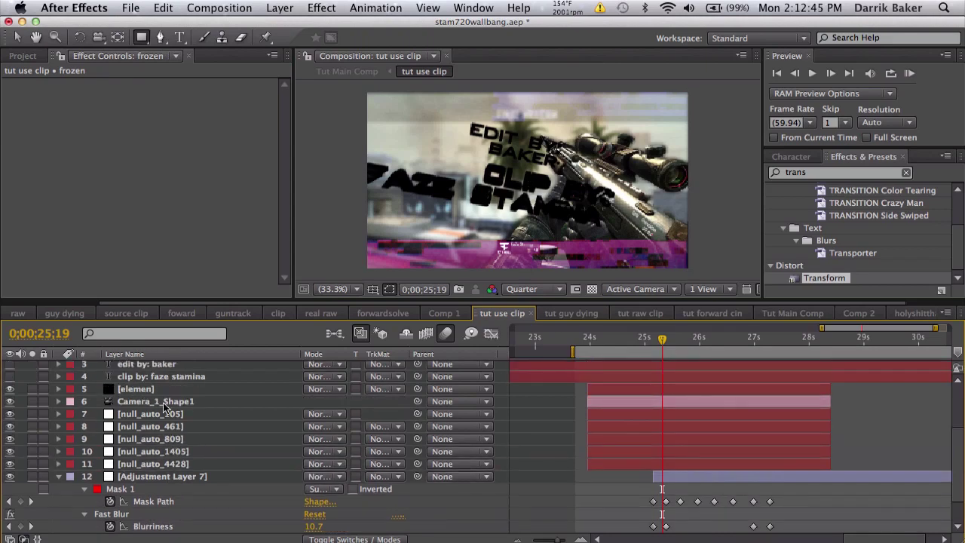
In elemen's Element effect, set Custom Texture Maps Layer 1 to frozen.
left_click(165, 386)
scroll(117, 230, "down", 3)
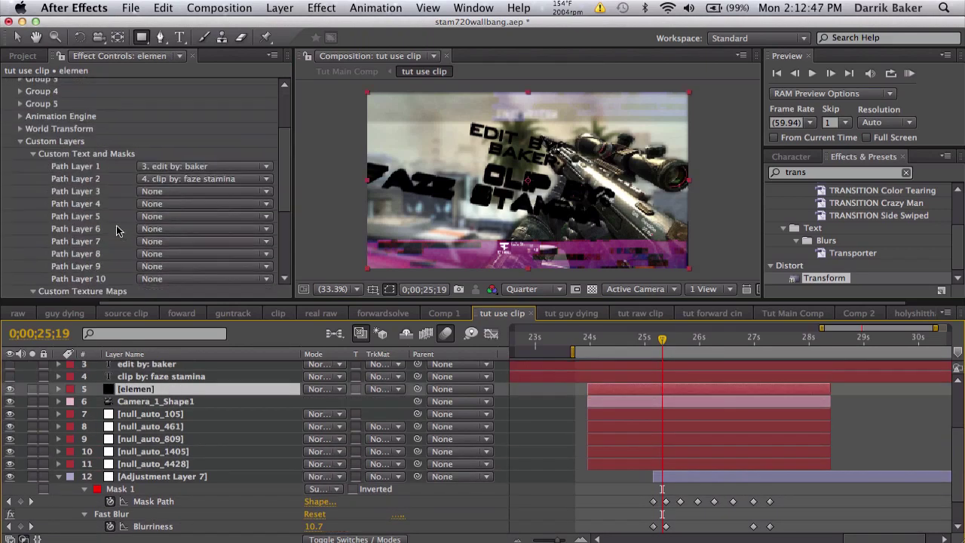
scroll(117, 230, "down", 2)
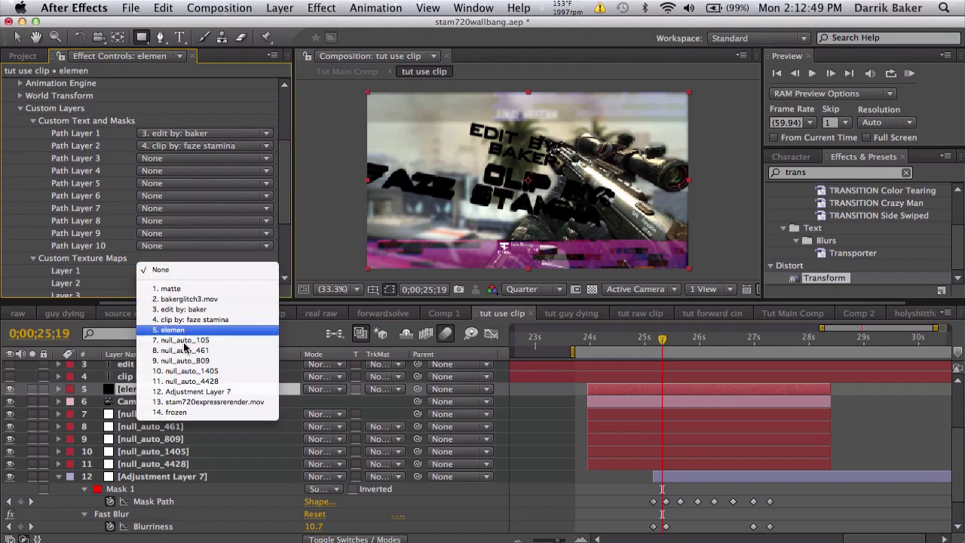
left_click(176, 411)
scroll(186, 234, "up", 5)
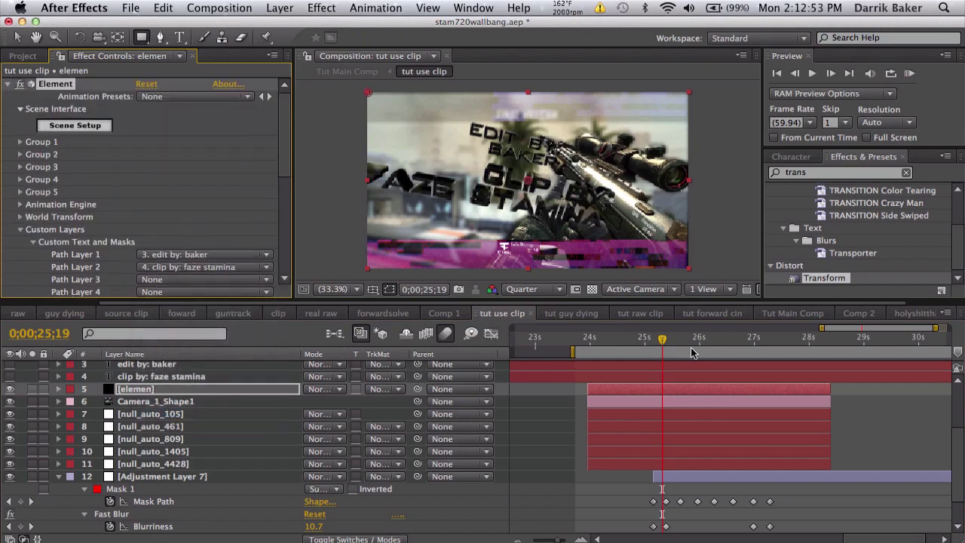
Add the text BAKER IS A BOSS over the clip at 0;00;25;30.
left_click_drag(670, 342, 683, 342)
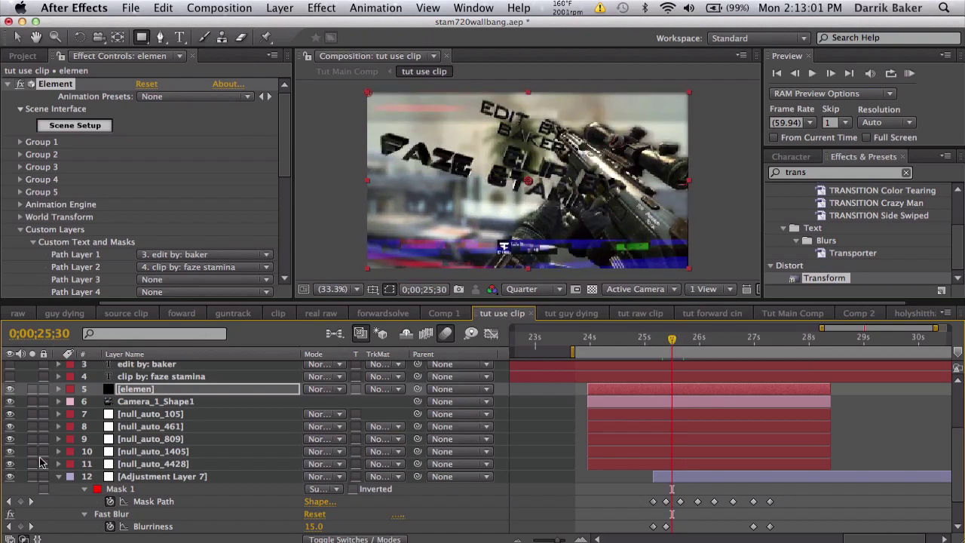
left_click(59, 476)
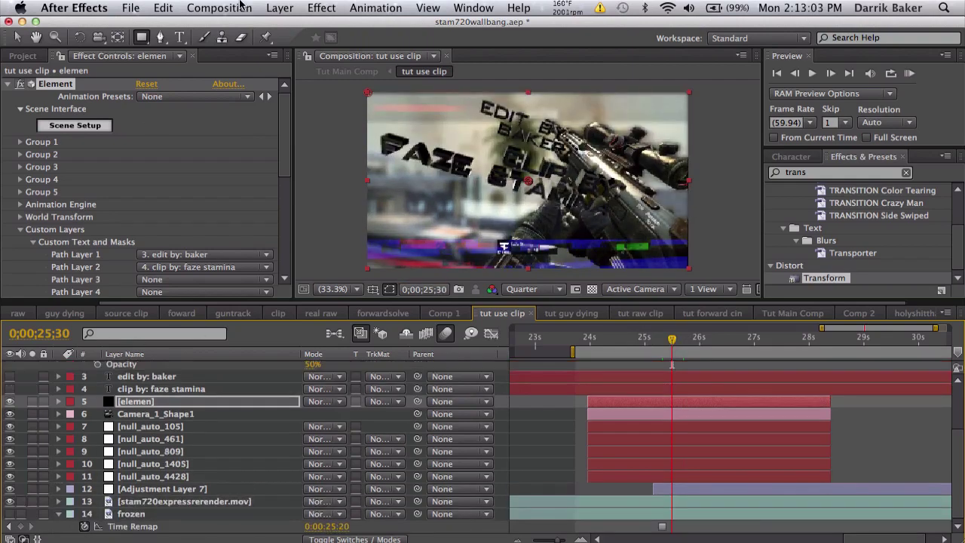
left_click(181, 38)
left_click(501, 215)
type("BA")
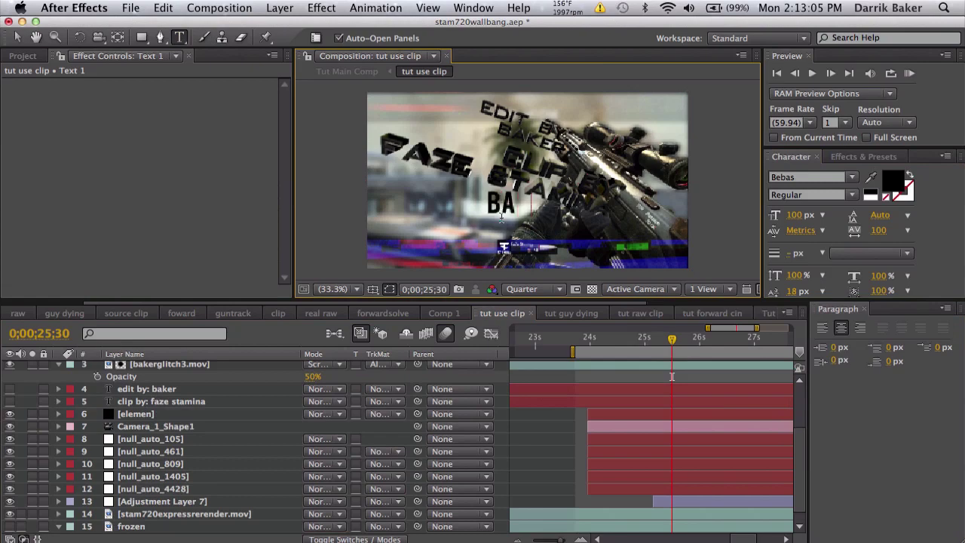
type("KER IS A BOSS")
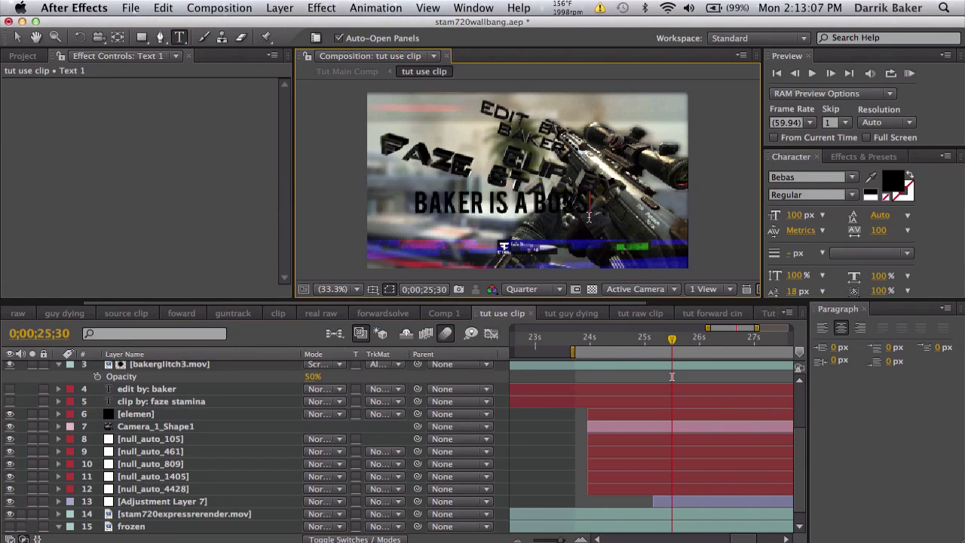
Recolour the BAKER IS A BOSS text white and make its layer 3D.
key("super+a")
left_click(886, 179)
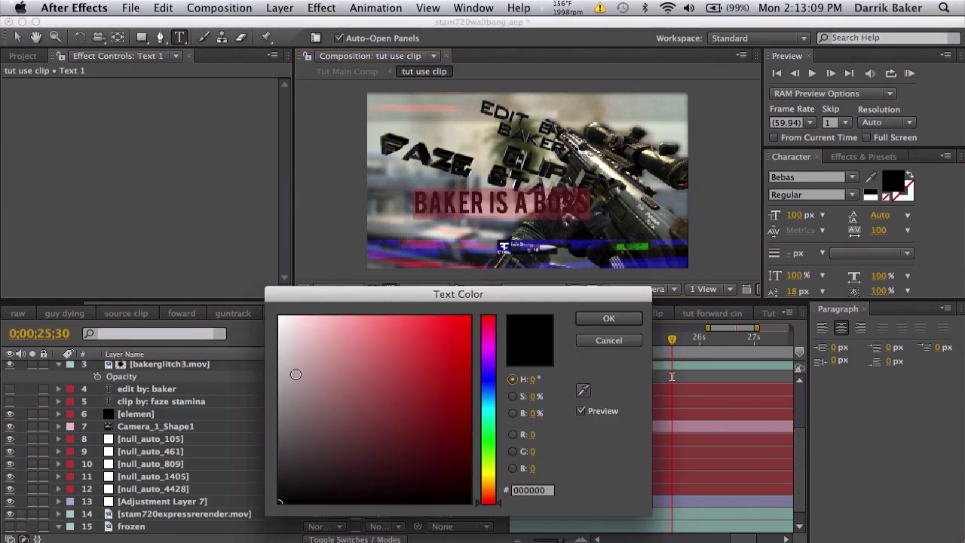
left_click_drag(295, 374, 246, 258)
left_click(609, 318)
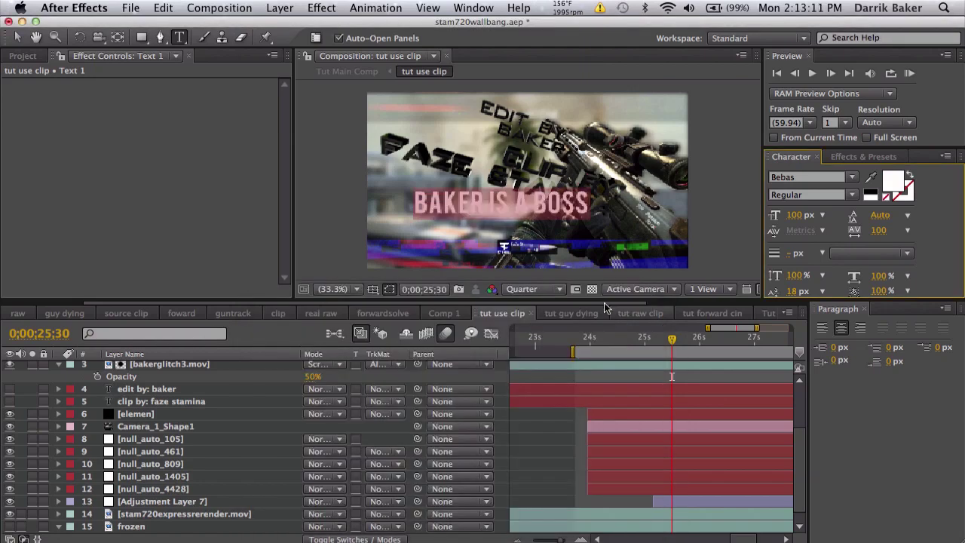
scroll(290, 375, "up", 3)
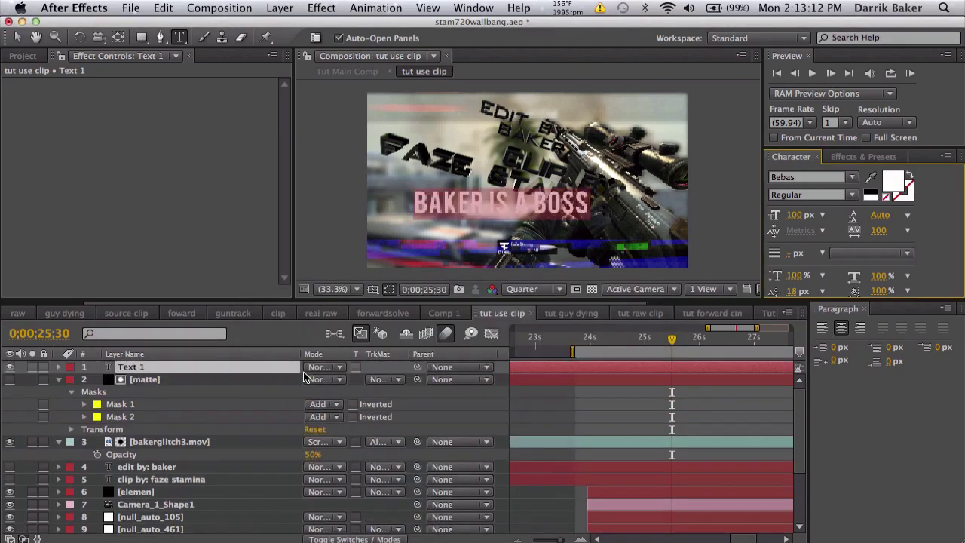
left_click(361, 537)
left_click(388, 367)
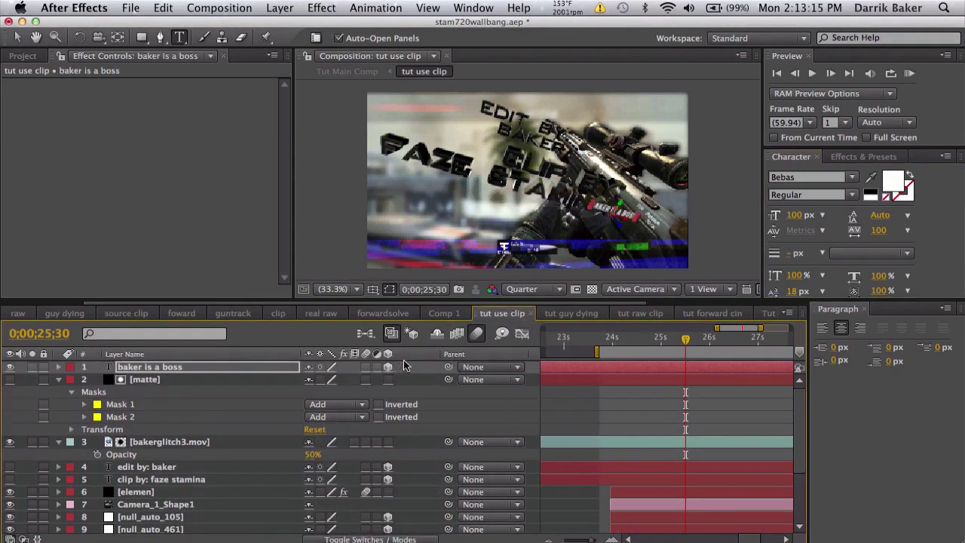
Compare where the tracking nulls from null_auto_105 to null_auto_4428 sit on the rifle.
scroll(226, 426, "down", 4)
left_click(208, 446)
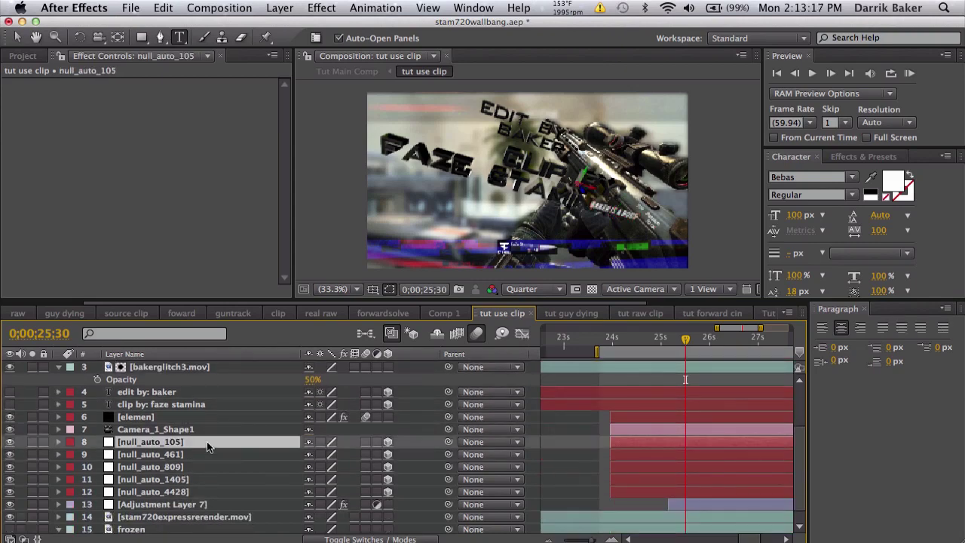
left_click(205, 455)
left_click(205, 467)
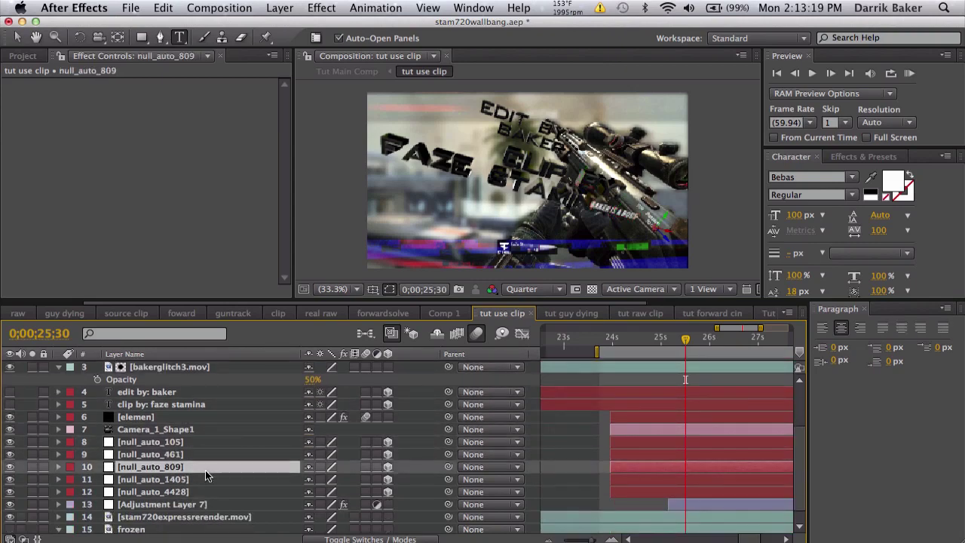
left_click(208, 480)
left_click(210, 491)
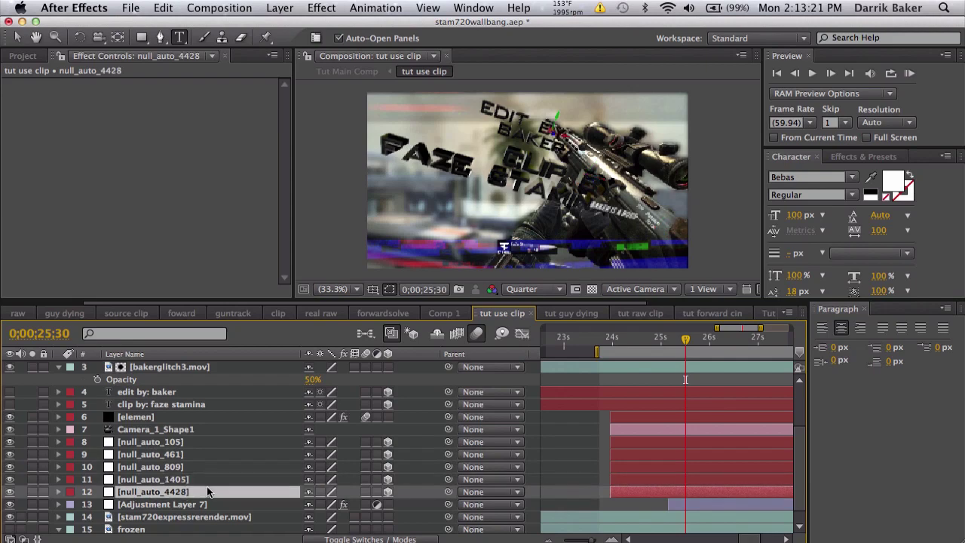
left_click(207, 456)
left_click(208, 467)
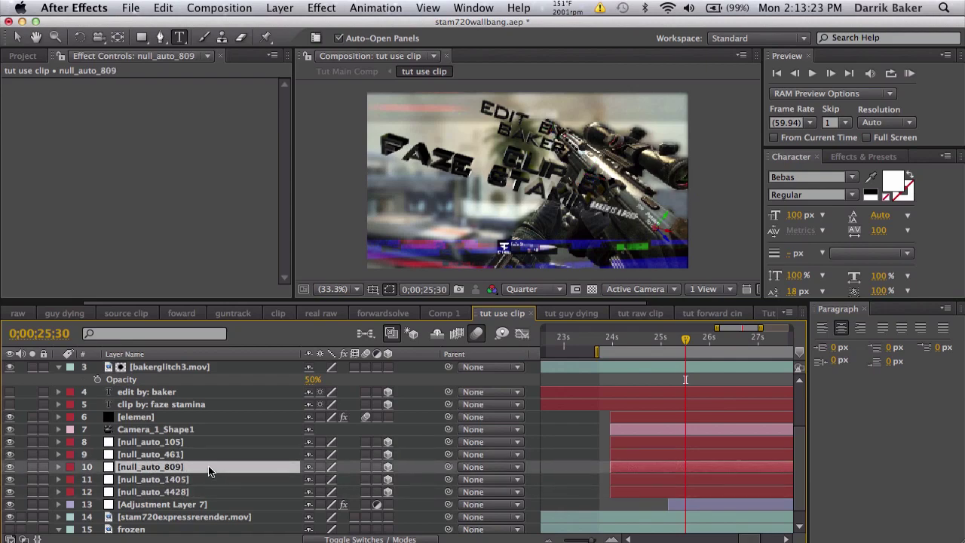
Copy the Position of null_auto_809 onto the baker is a boss text layer.
key("p")
left_click(191, 480)
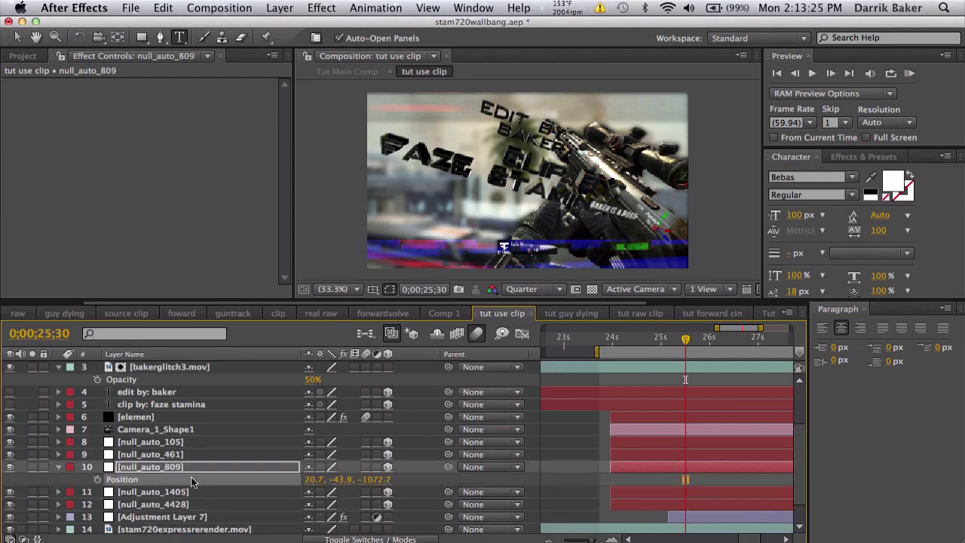
scroll(191, 477, "up", 3)
left_click(170, 369)
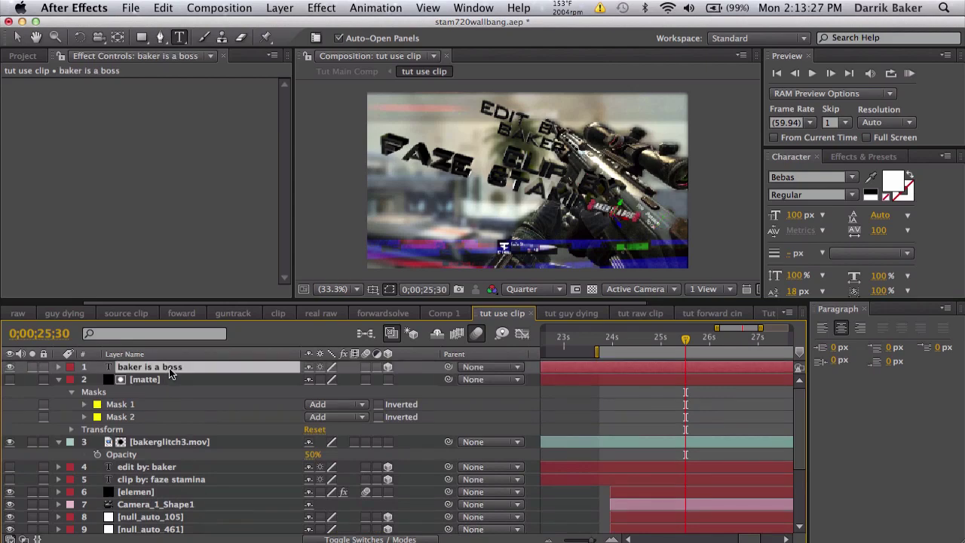
key("p")
key("ctrl+v")
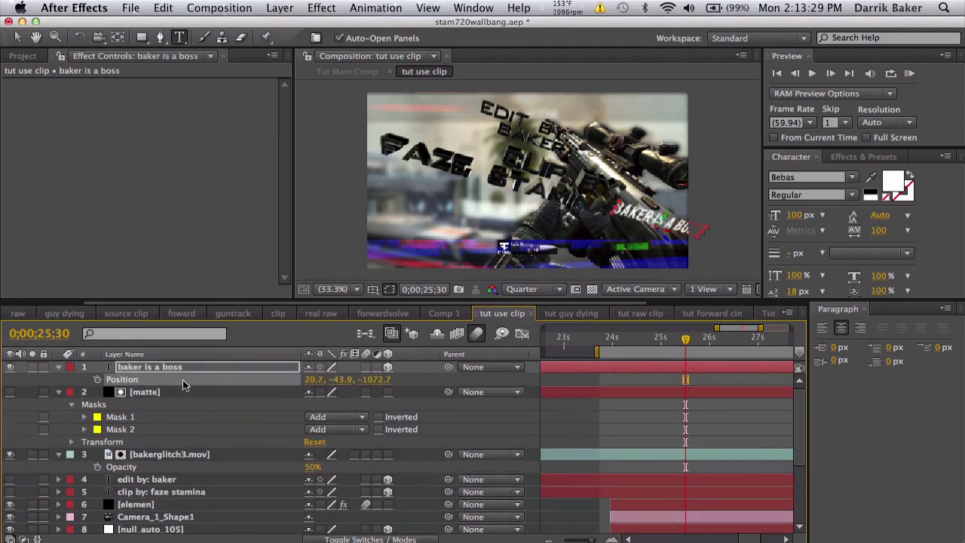
Set the Y Rotation of the baker is a boss layer to 90°.
key("r")
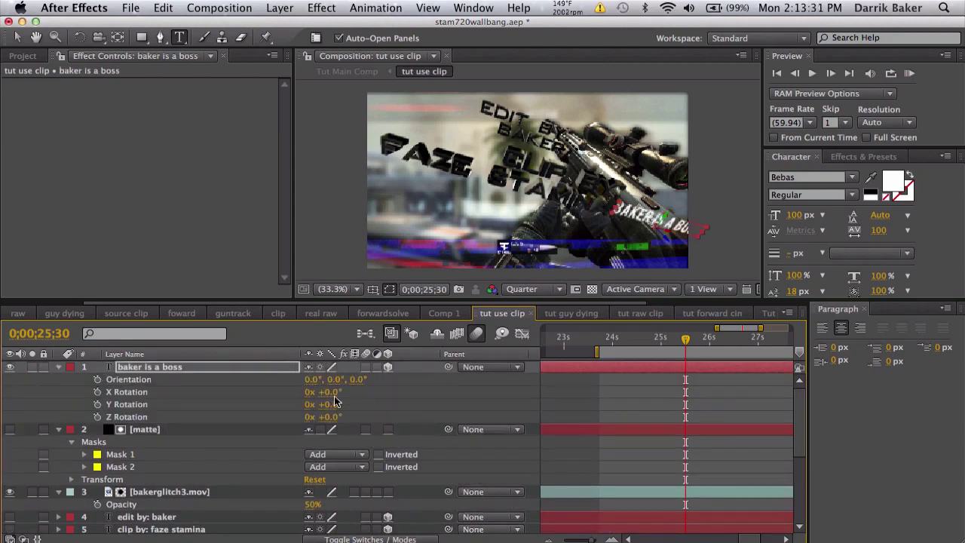
left_click_drag(332, 404, 411, 400)
type("9")
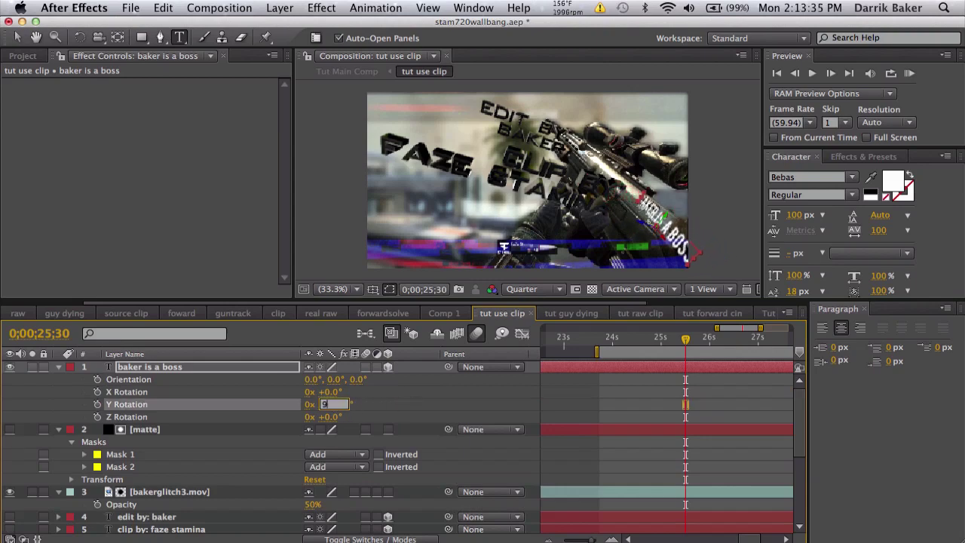
type("0")
key("Return")
Shift the baker is a boss layer along the rifle to a Y position of 126.1.
left_click(284, 370)
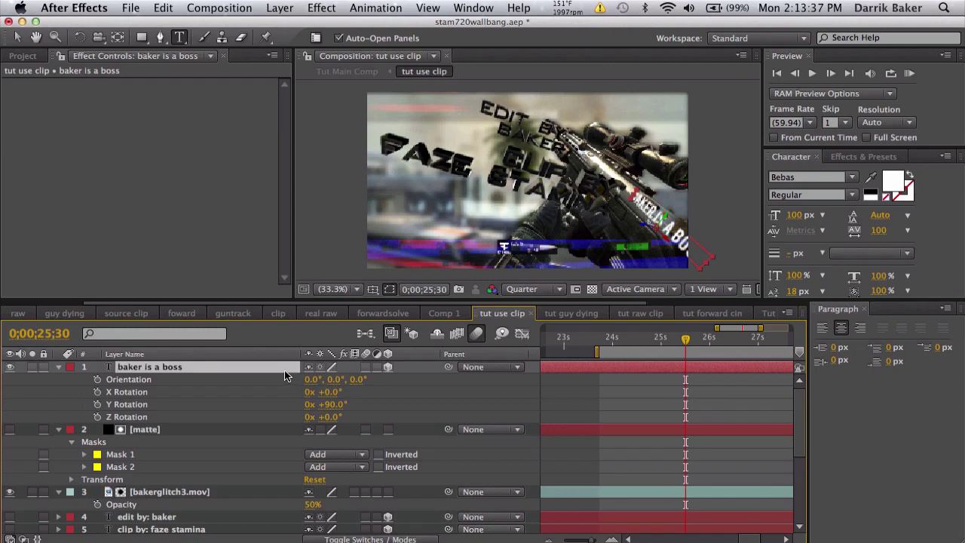
key("p")
left_click_drag(338, 380, 475, 337)
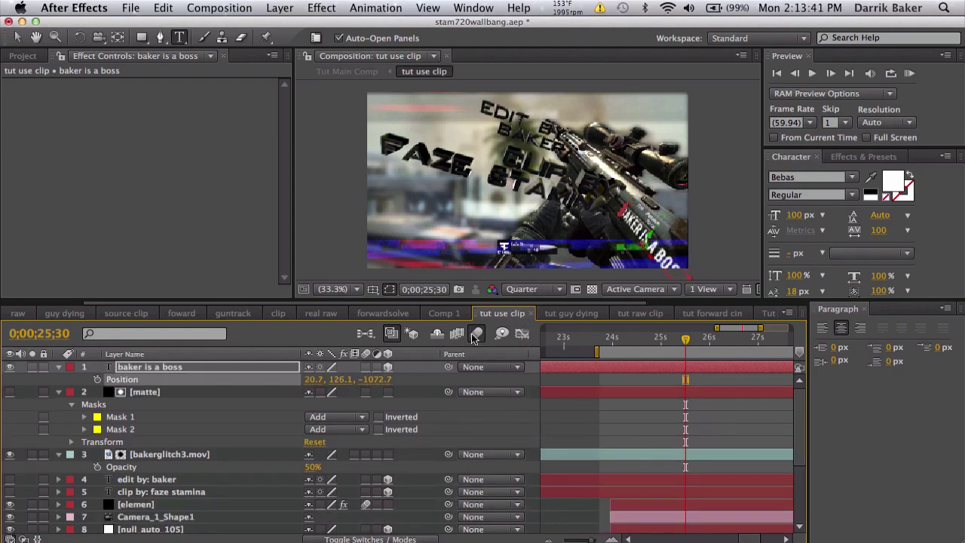
Scale the baker is a boss layer to 60% in all dimensions.
left_click(287, 367)
key("s")
left_click(324, 379)
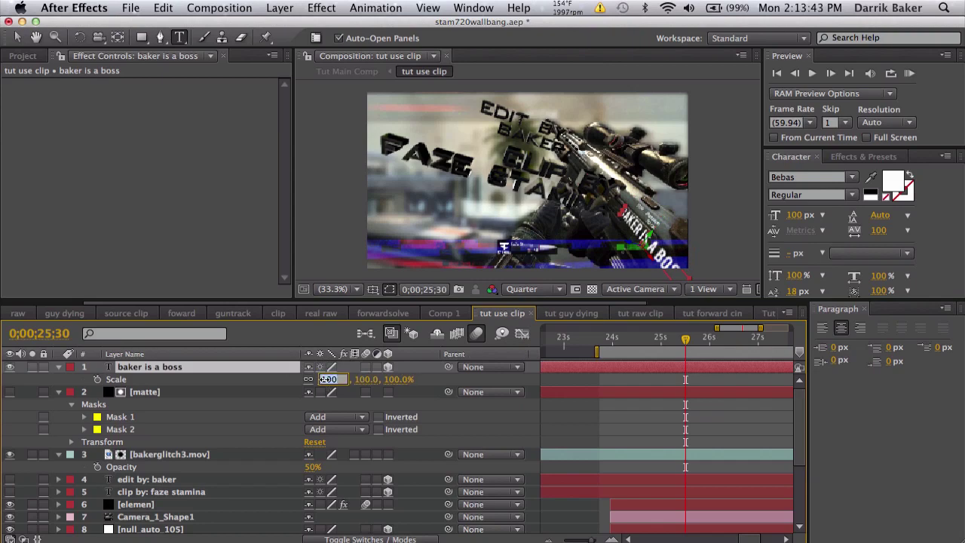
key("Return")
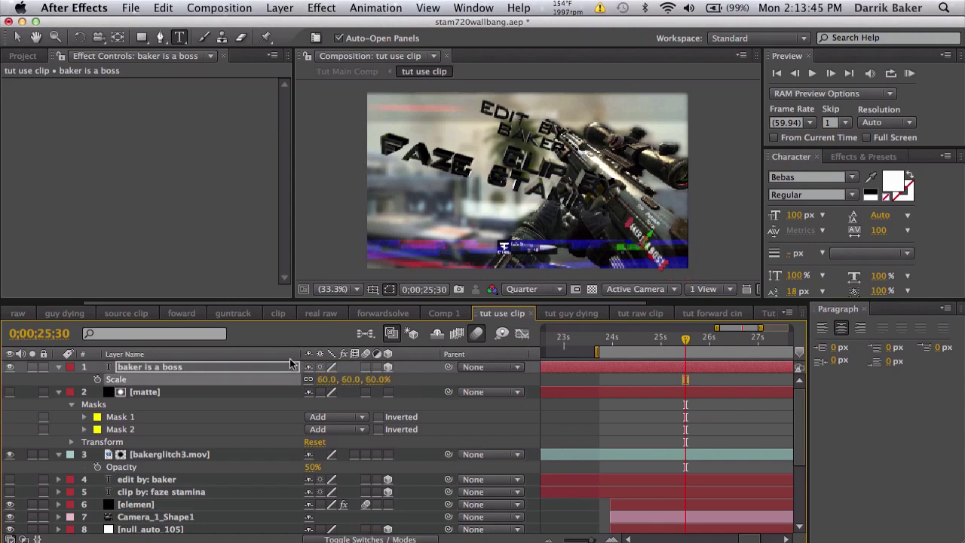
View the rifle text in the composition at 100% magnification and Full resolution.
left_click(289, 358)
left_click(330, 288)
left_click(351, 437)
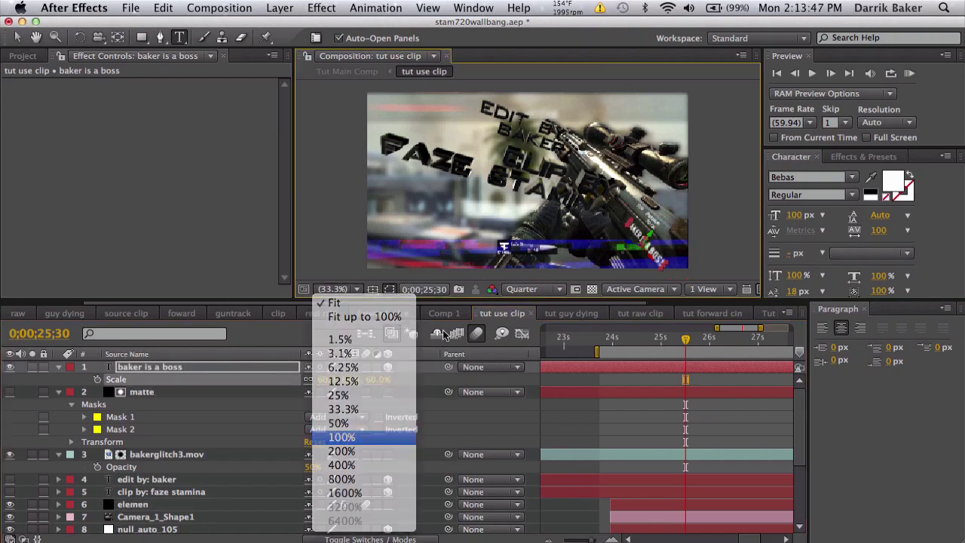
key("space")
left_click_drag(632, 222, 374, 36)
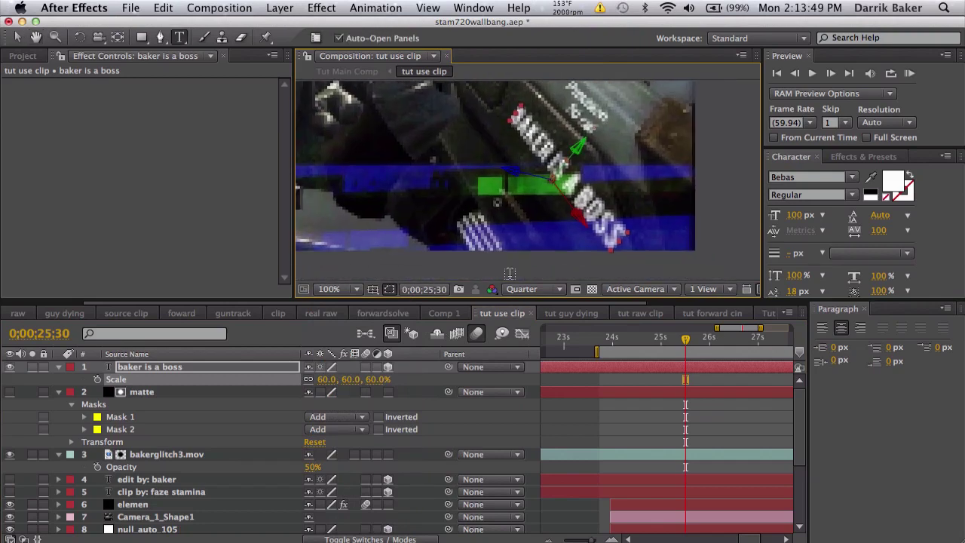
left_click(516, 289)
left_click(526, 327)
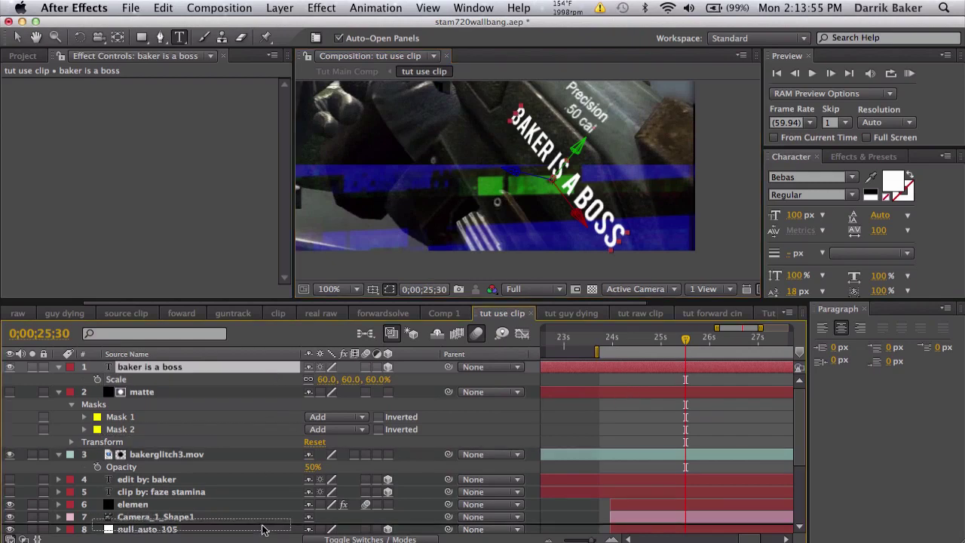
Place the baker is a boss layer directly beneath Adjustment Layer 7, above the stam720expressrerender.mov clip.
scroll(265, 518, "down", 5)
left_click_drag(263, 522, 259, 492)
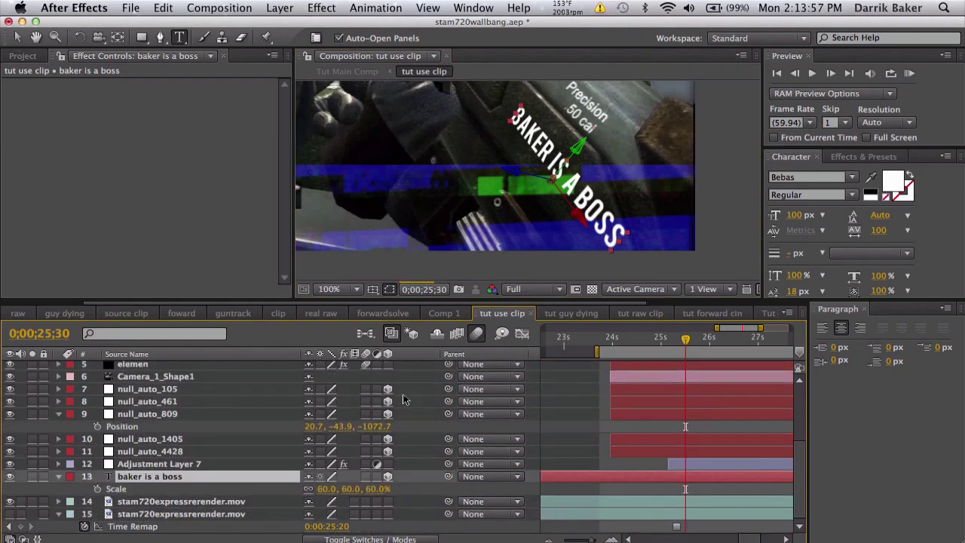
left_click(581, 429)
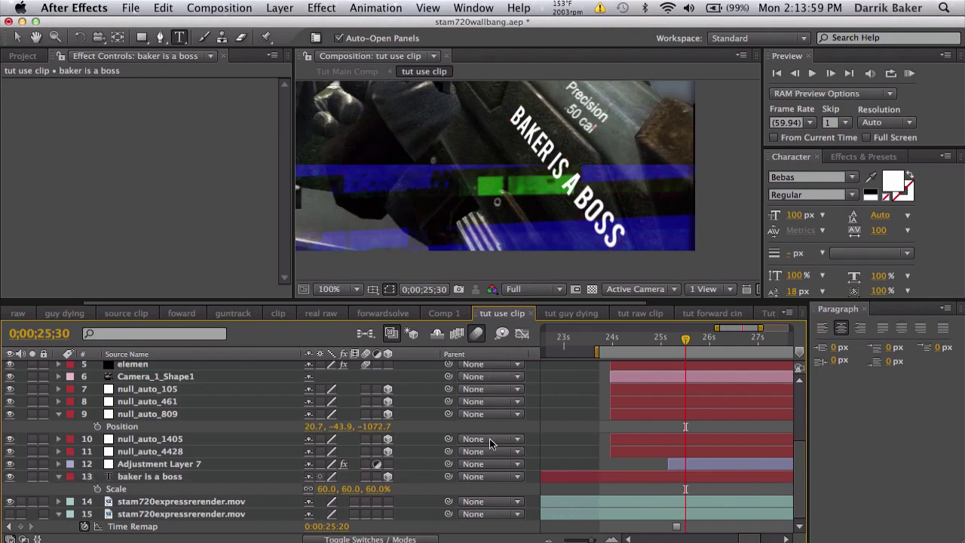
Set the blending mode of the baker is a boss layer to Overlay.
left_click(229, 503)
left_click(221, 480)
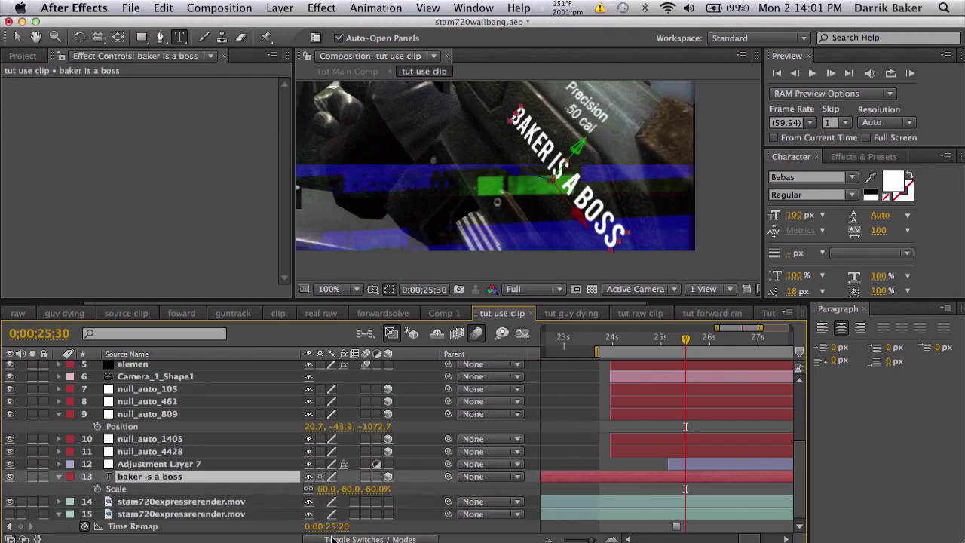
left_click(331, 538)
left_click(326, 476)
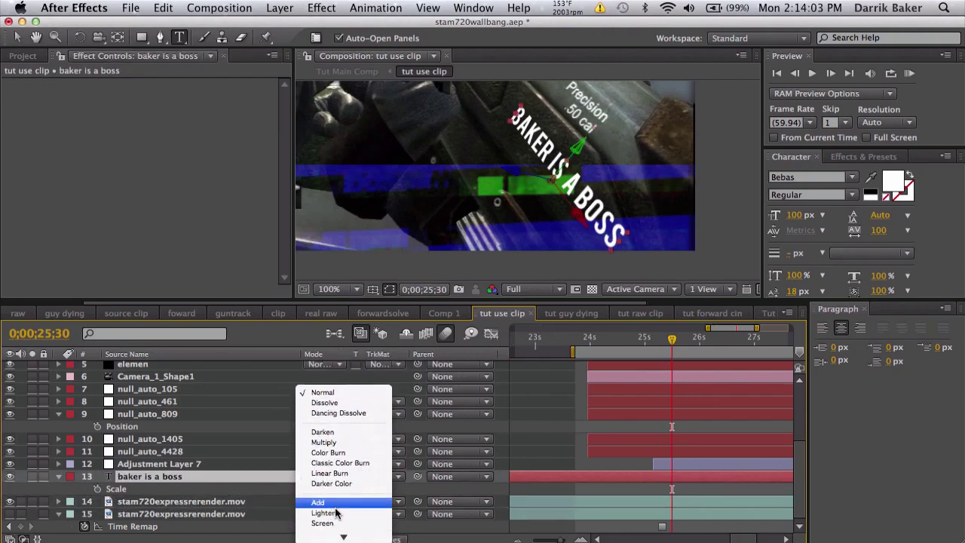
scroll(337, 513, "down", 4)
left_click(337, 513)
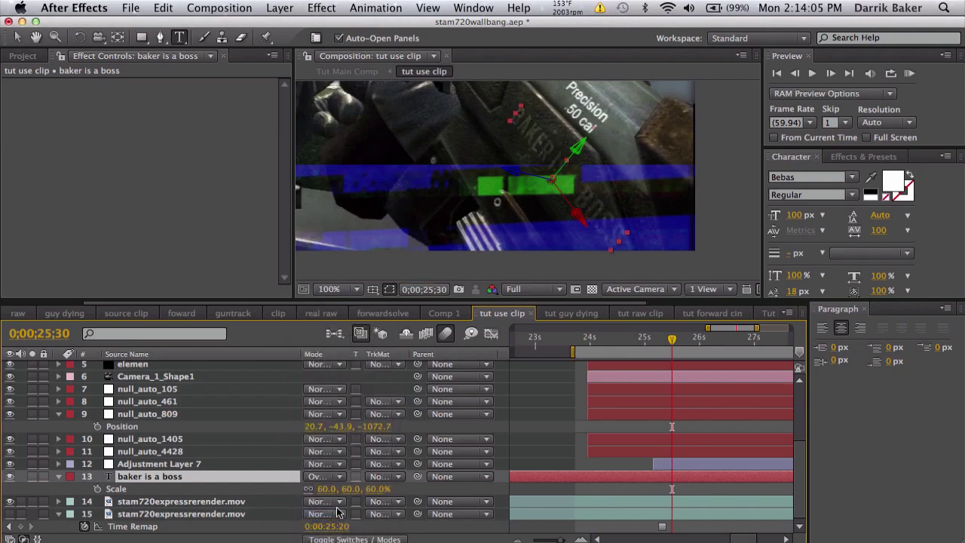
Duplicate the baker is a boss layer to strengthen the text, and check its tracking on the rifle up to 0;00;25;48.
key("super+d")
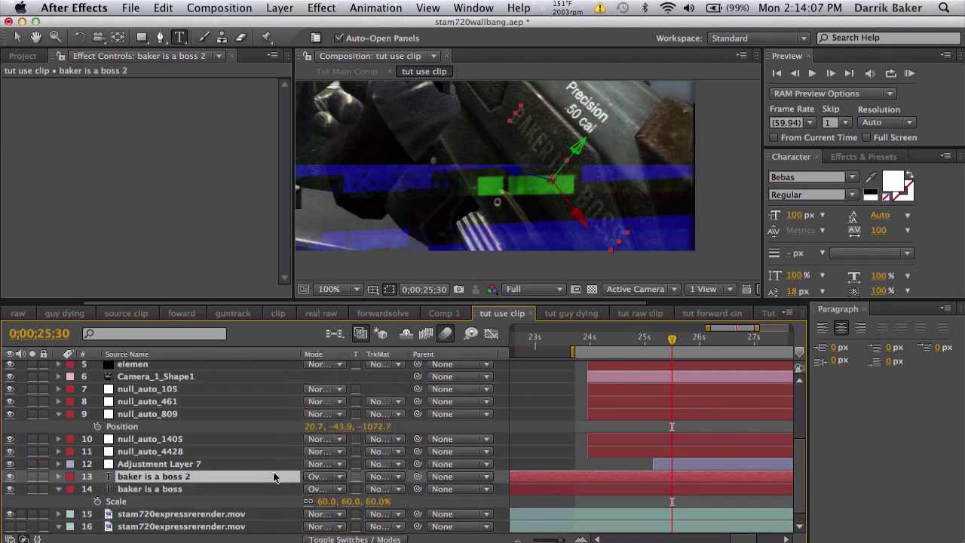
left_click(535, 425)
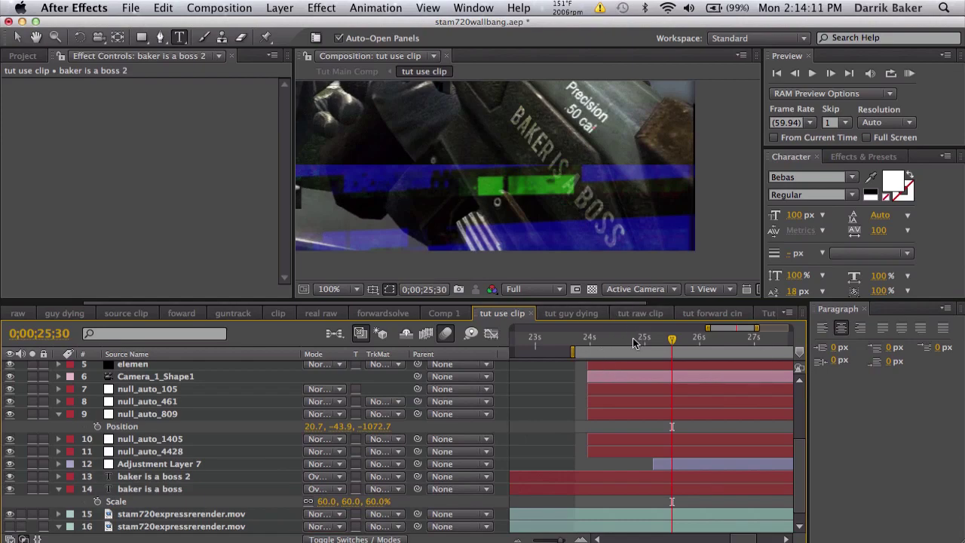
left_click_drag(638, 339, 709, 336)
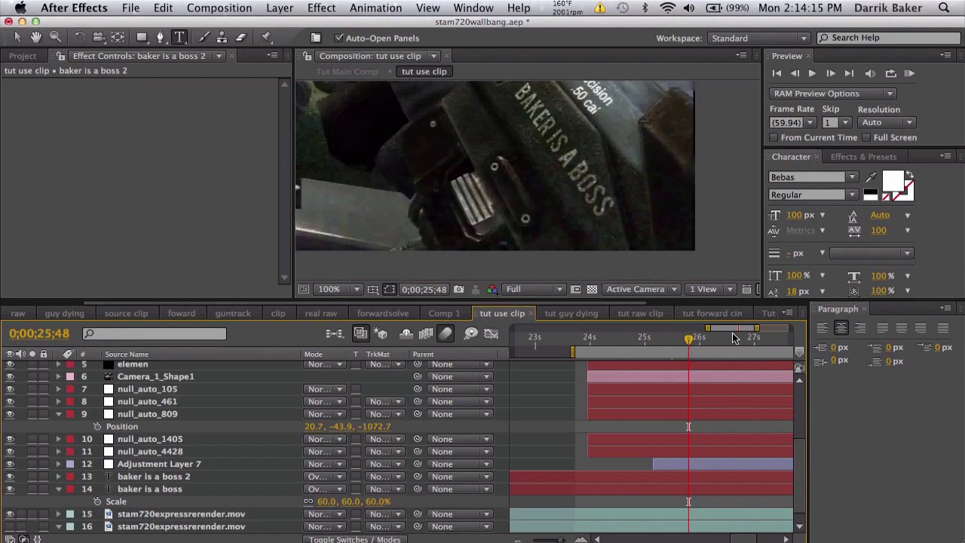
Check the rifle text at 0;00;26;37 and fit the whole composition in the viewer.
left_click(733, 337)
left_click(346, 290)
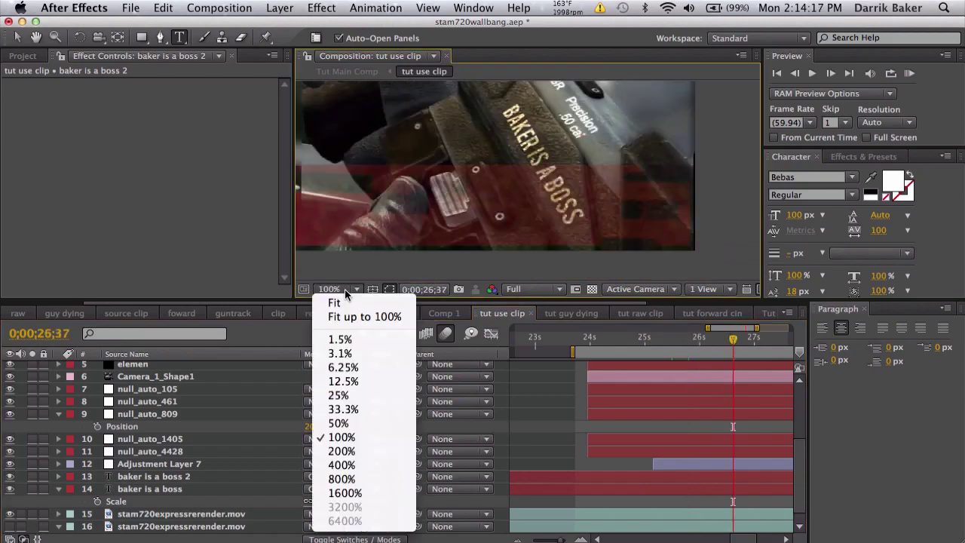
left_click(343, 409)
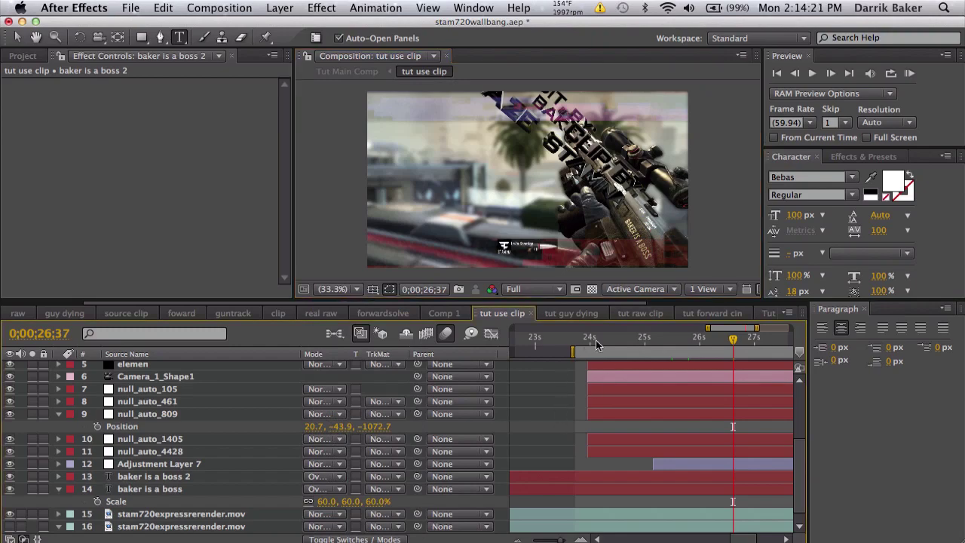
Create a black 1280 x 720 px solid layer named flare in tut use clip.
scroll(698, 375, "right", 2)
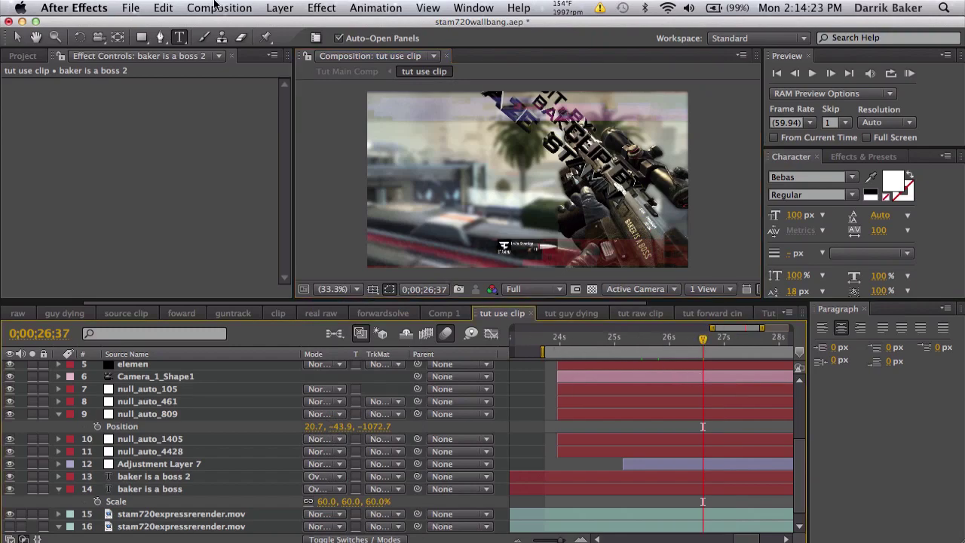
left_click(279, 8)
mouse_move(288, 30)
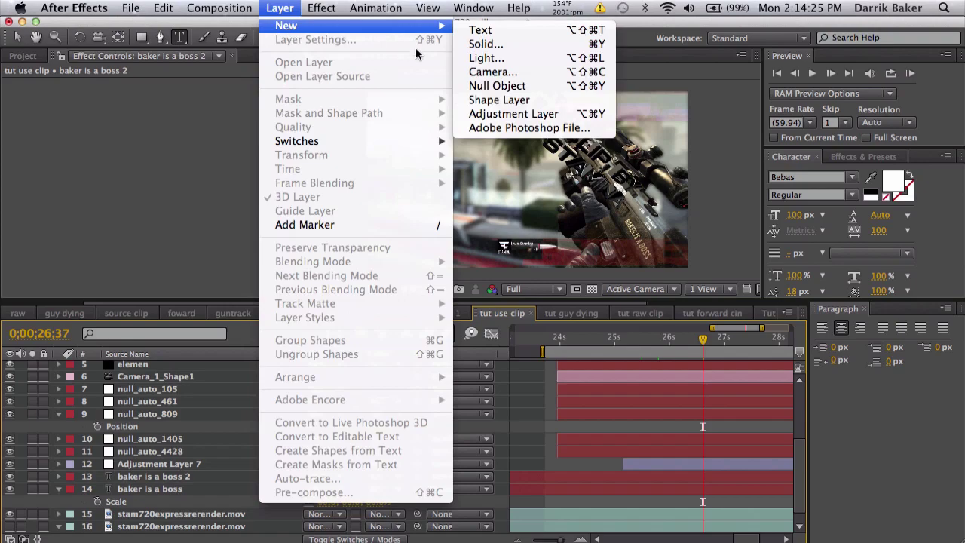
left_click(479, 46)
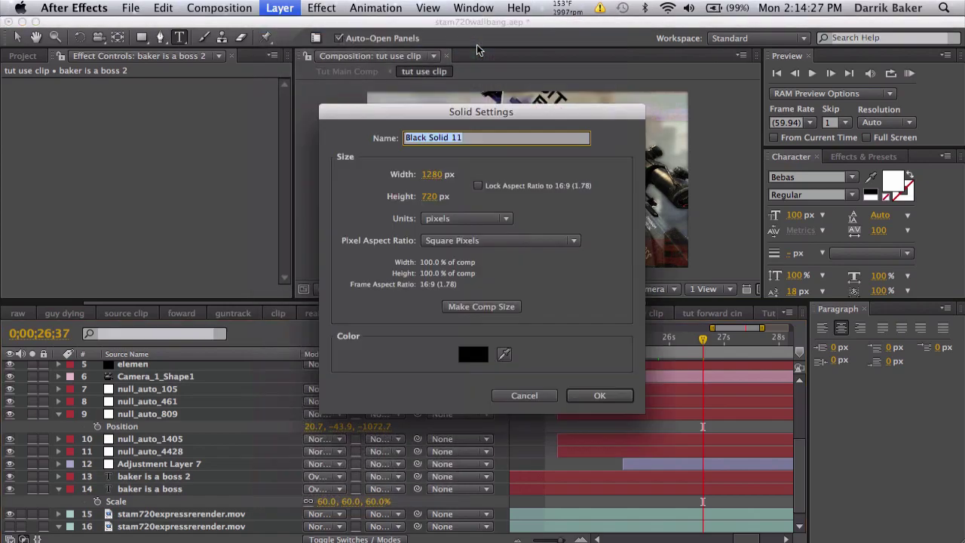
type("flare")
key("Return")
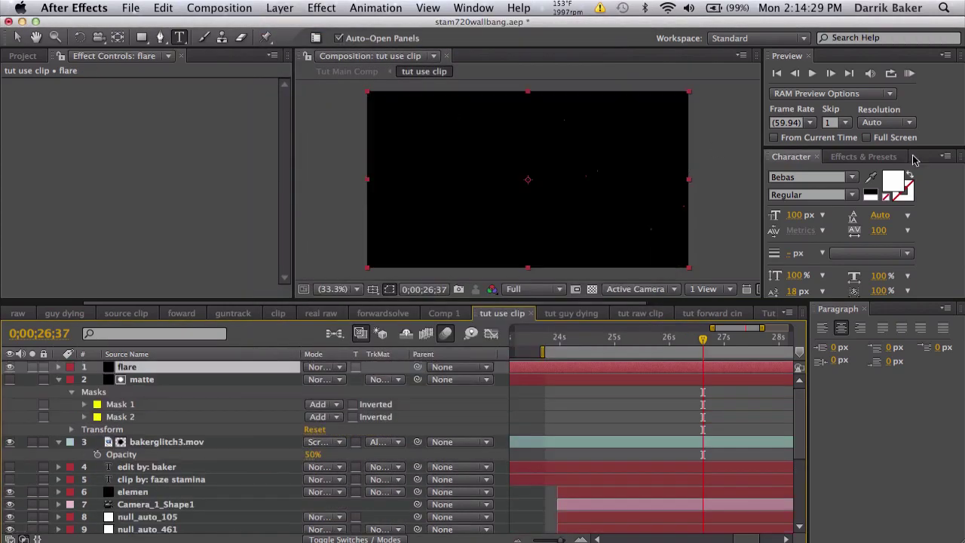
Find the Optical Flares effect and apply it to the flare layer.
left_click(865, 156)
left_click(867, 172)
type("optic")
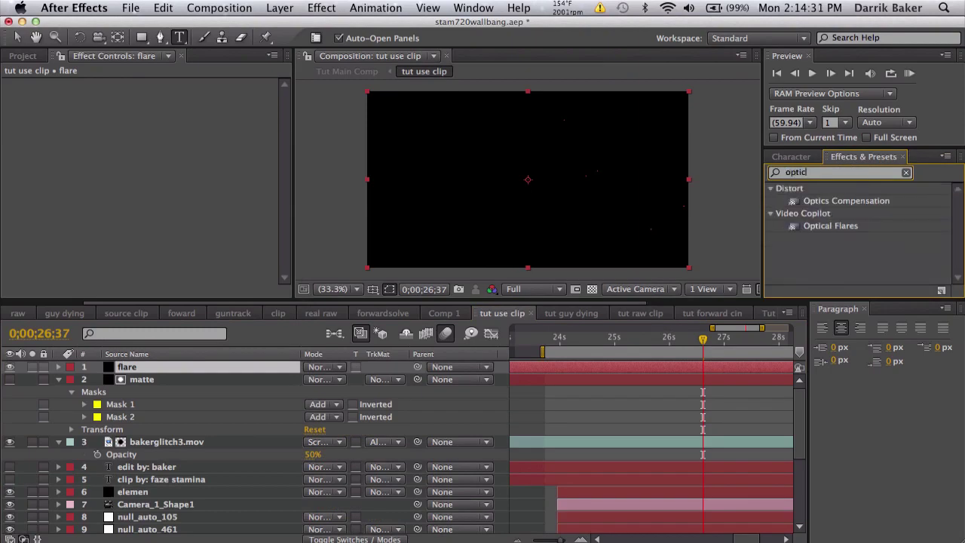
double_click(819, 228)
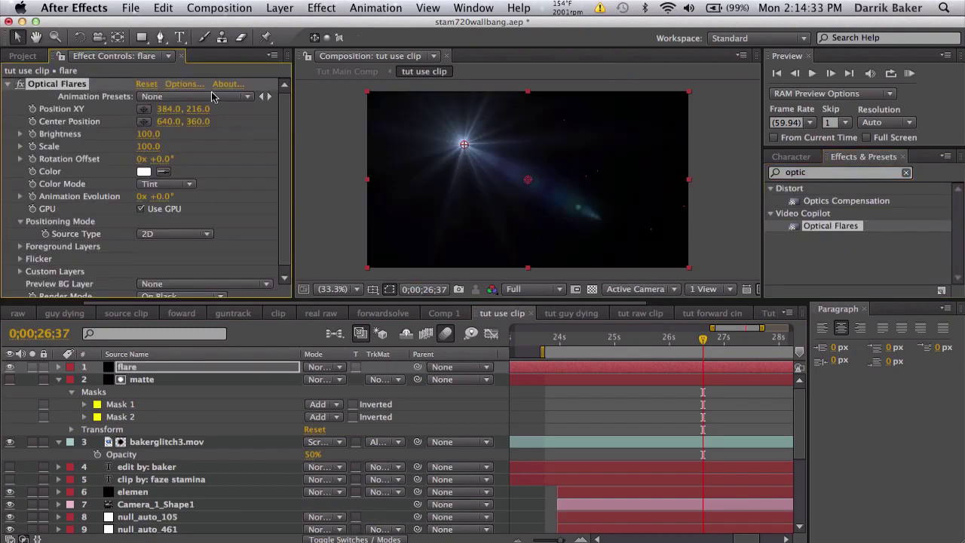
Load an orange flare from the Light presets and move its source just above the frame, to about 1062, -51.
left_click(183, 84)
left_click(728, 85)
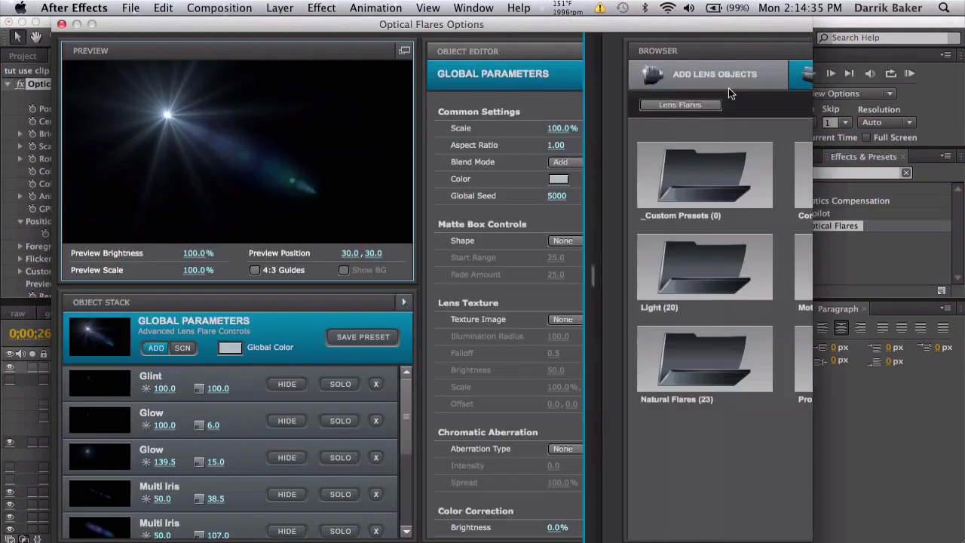
left_click(660, 267)
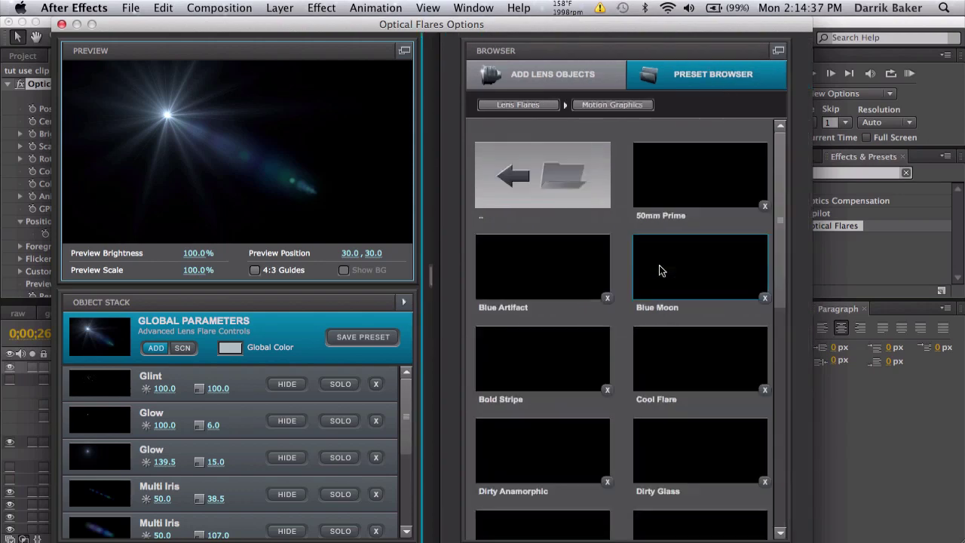
left_click(527, 175)
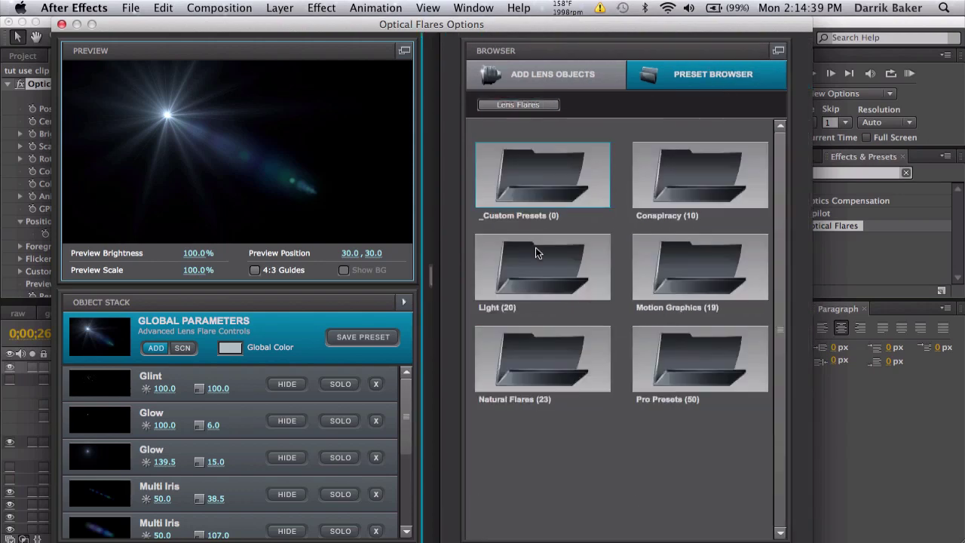
left_click(535, 247)
left_click(673, 181)
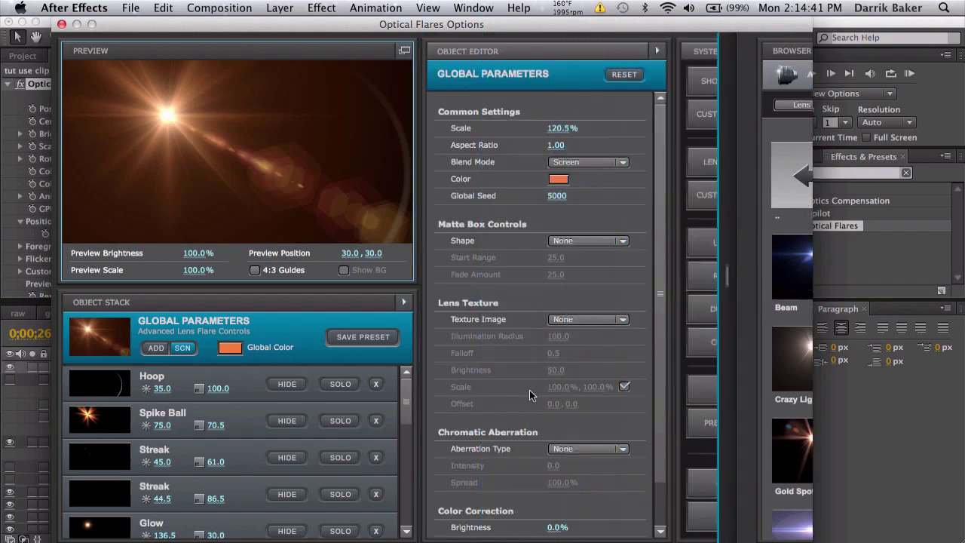
left_click(720, 516)
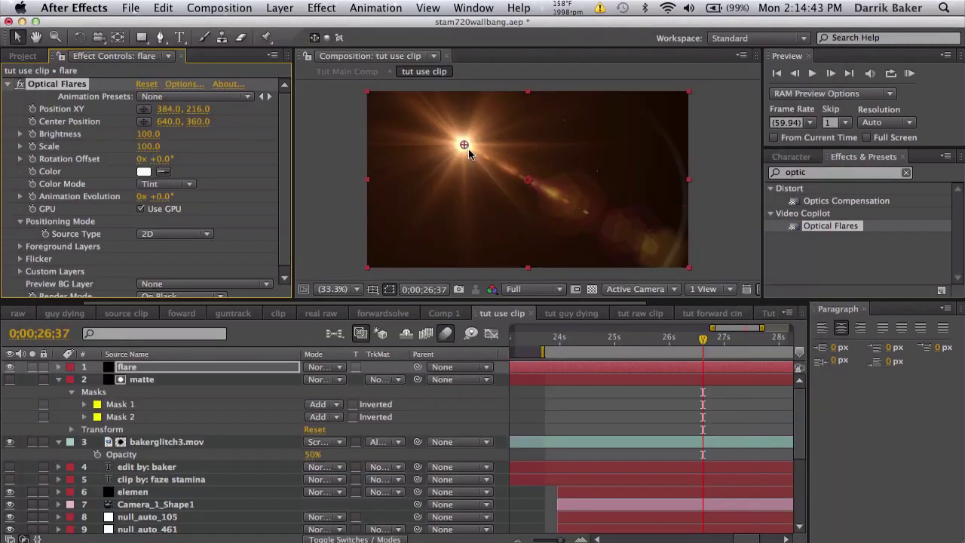
left_click_drag(469, 150, 634, 80)
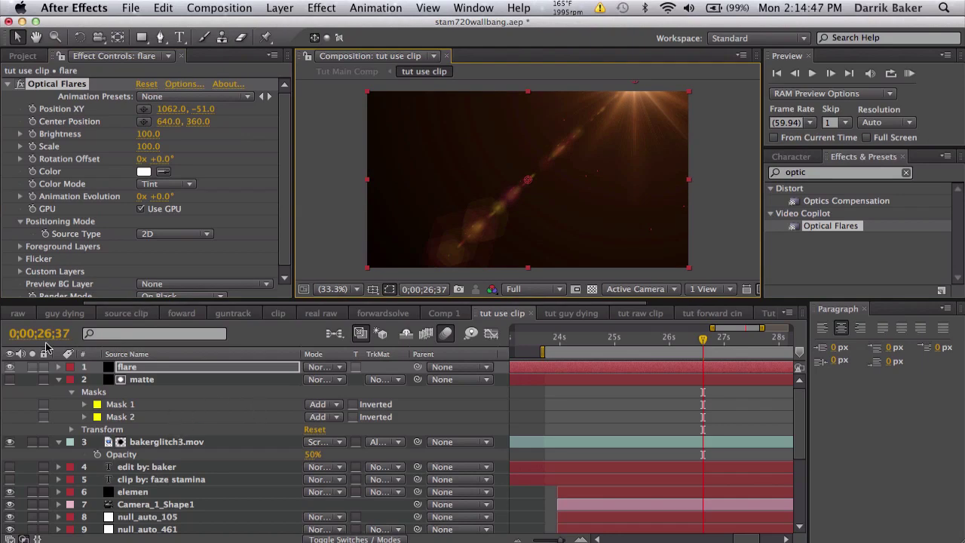
Use 0;00;24;35 as the current frame, hiding the flare layer while finding it, and set the visible flare's blending mode to Screen.
left_click(10, 367)
left_click(634, 337)
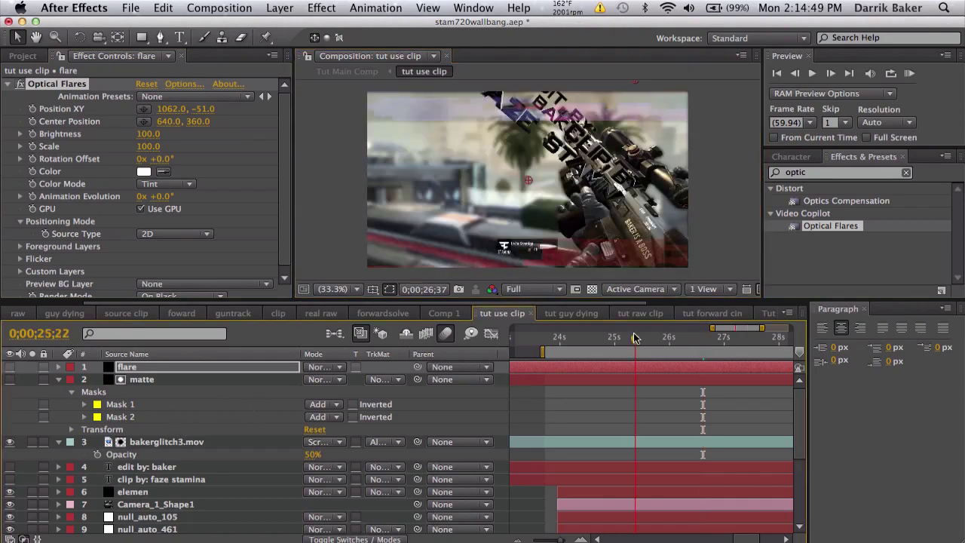
left_click_drag(635, 337, 592, 341)
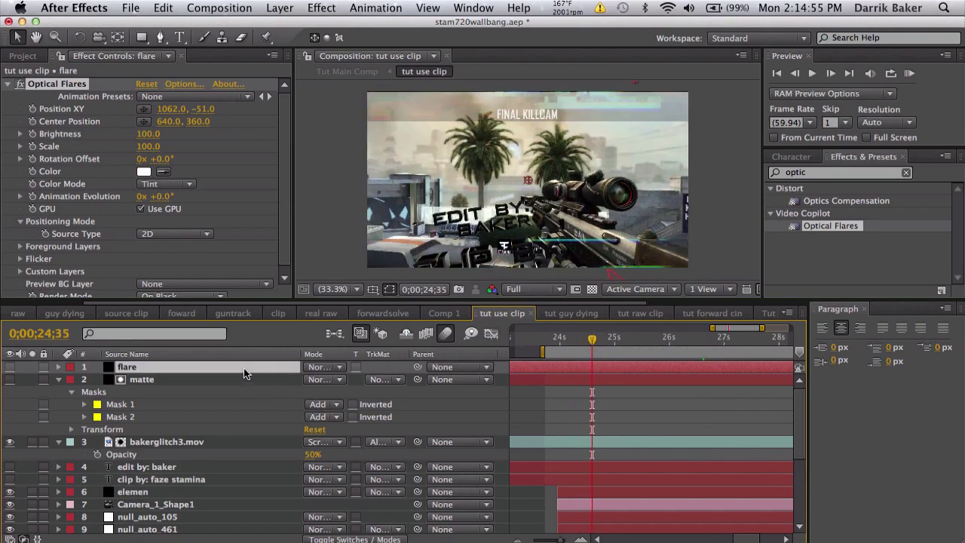
left_click(10, 367)
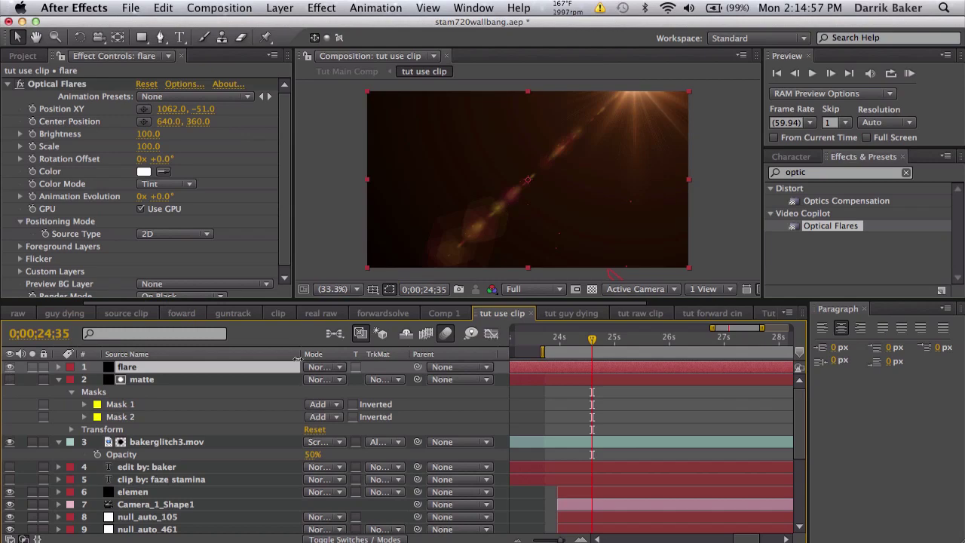
left_click(317, 367)
left_click(332, 501)
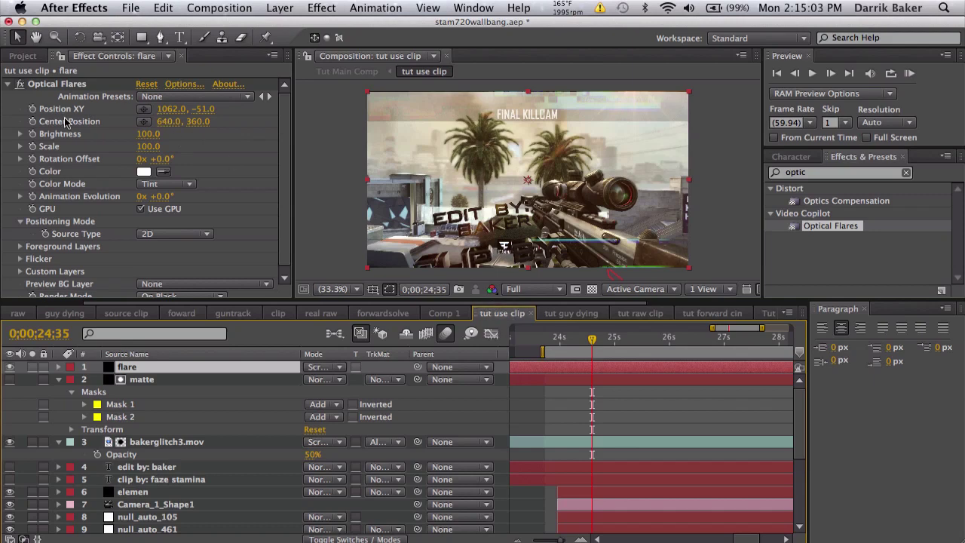
Keyframe the flare's Brightness at 100 on frame 0;00;24;35, and open its value for editing at 0;00;24;26.
left_click(32, 143)
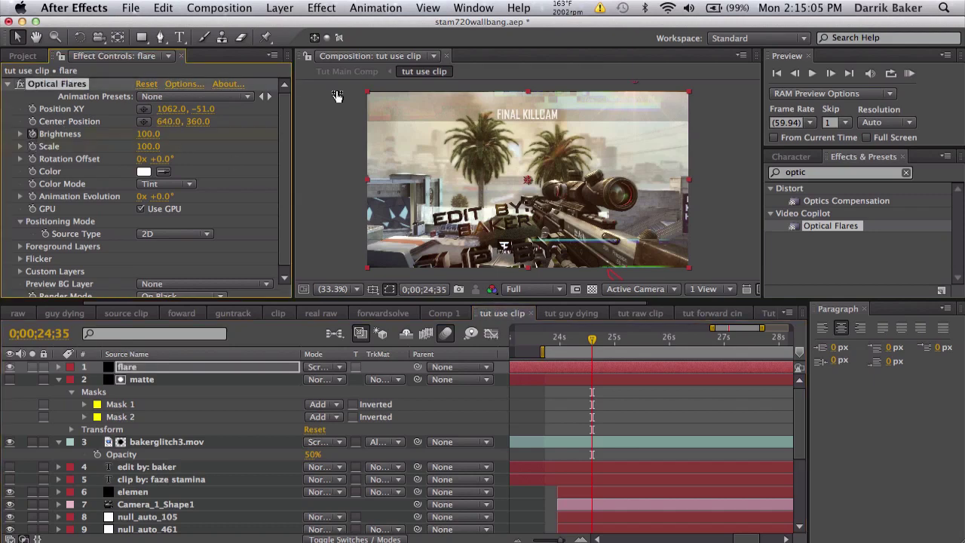
left_click(795, 73)
left_click(794, 73)
left_click(794, 73)
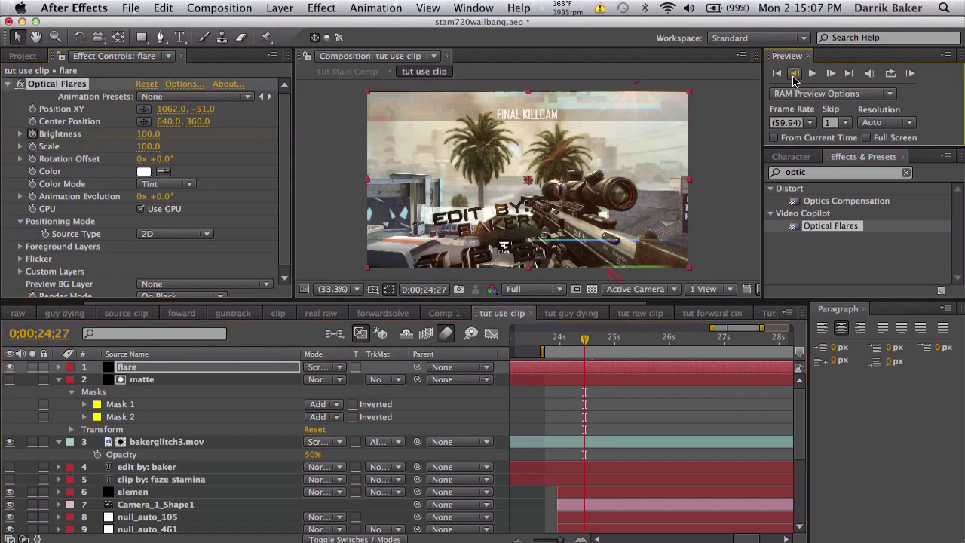
left_click(795, 73)
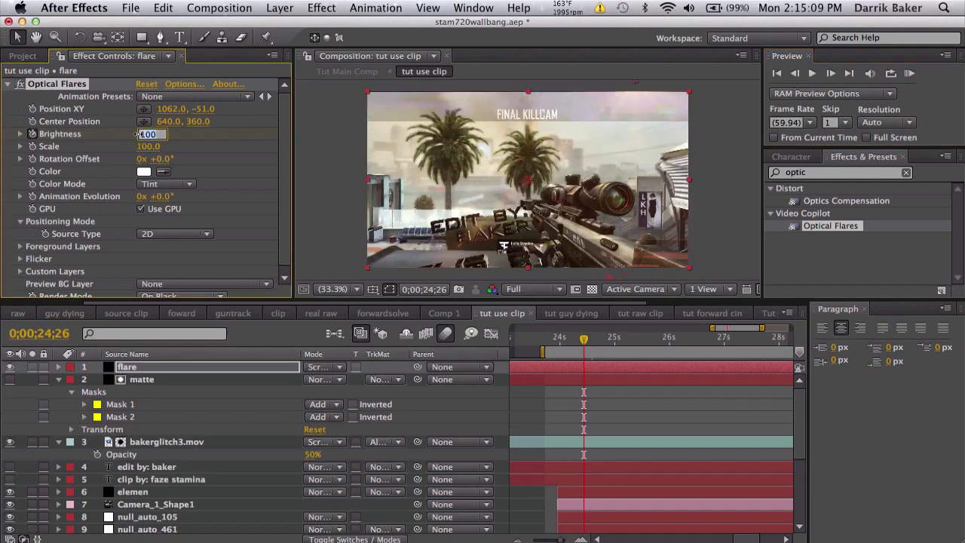
key("space")
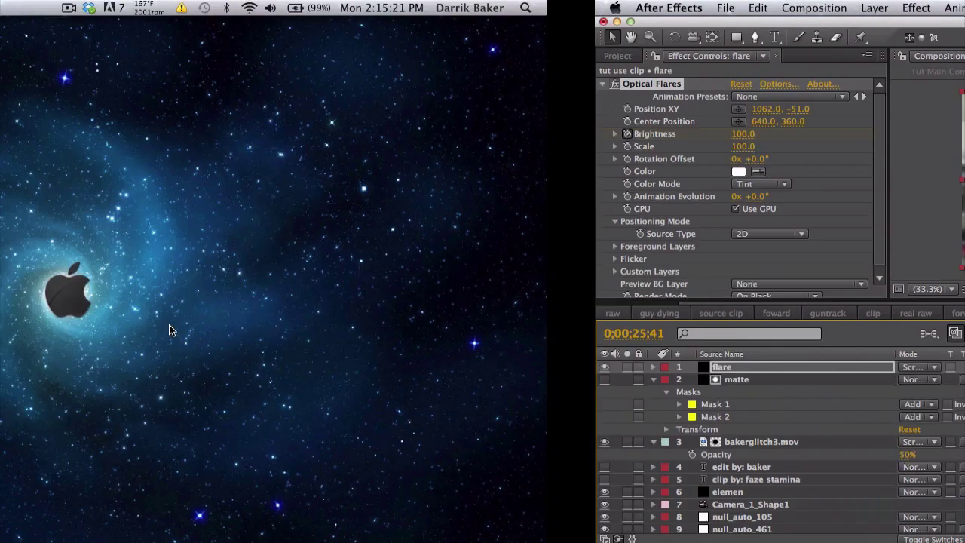
Switch to Chrome and open the BakersTuts channel on YouTube in a new tab.
key("ctrl+Left")
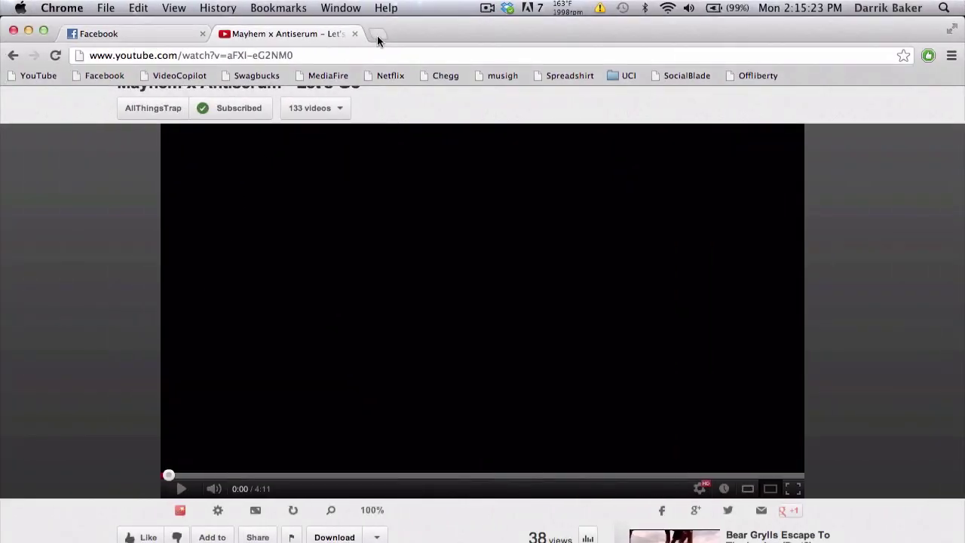
left_click(377, 35)
left_click(36, 76)
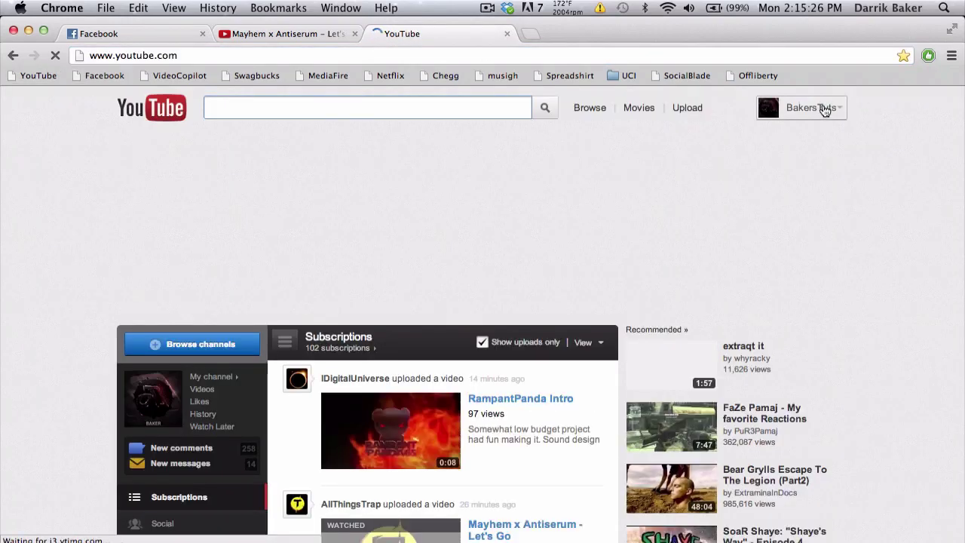
left_click(813, 110)
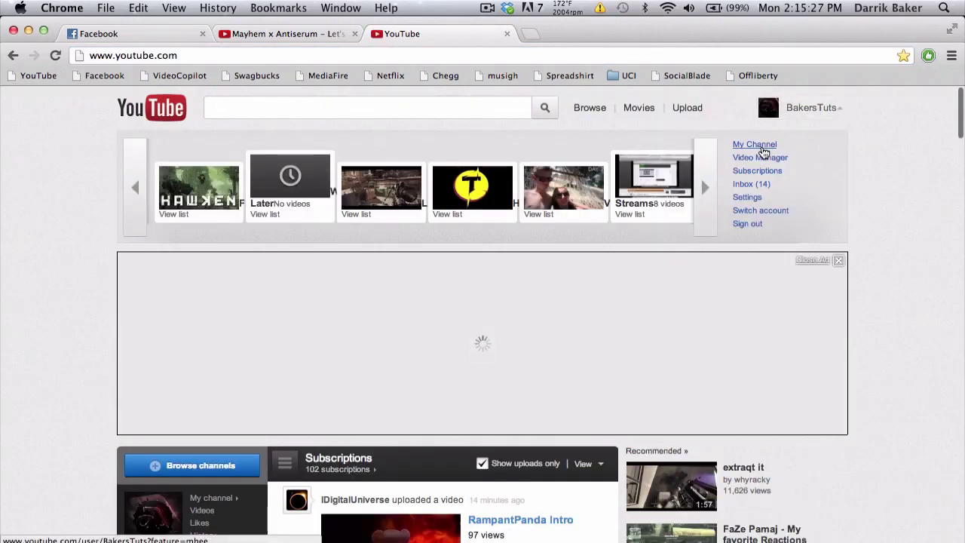
left_click(760, 146)
Find the FaZe Stamina OCE: 540 Wallbang video among the channel's uploaded videos and open it.
scroll(624, 268, "down", 10)
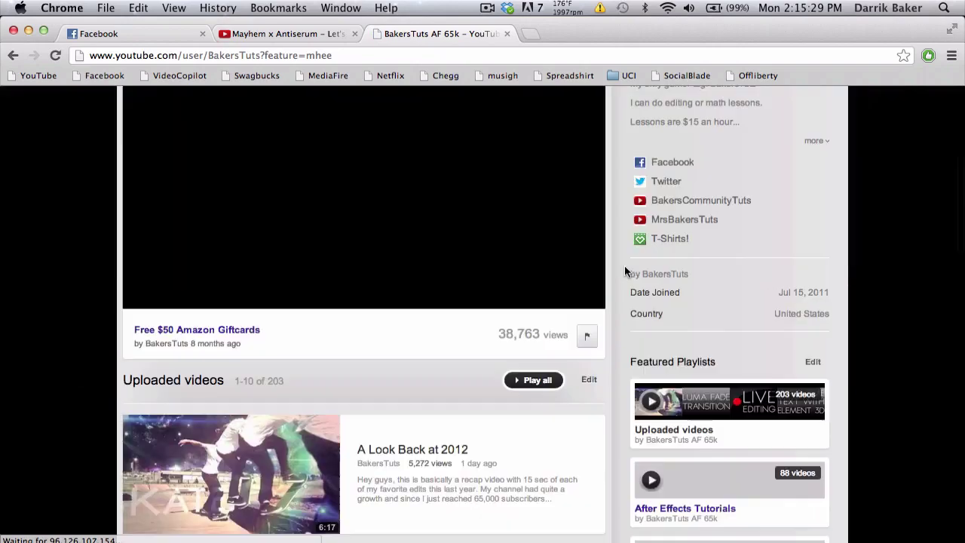
scroll(624, 271, "down", 15)
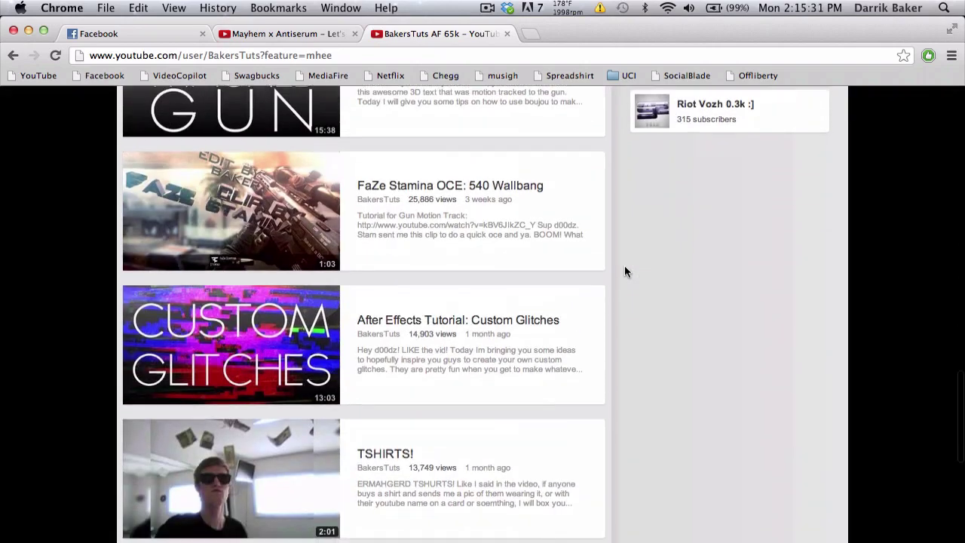
scroll(624, 269, "down", 1)
left_click(232, 188)
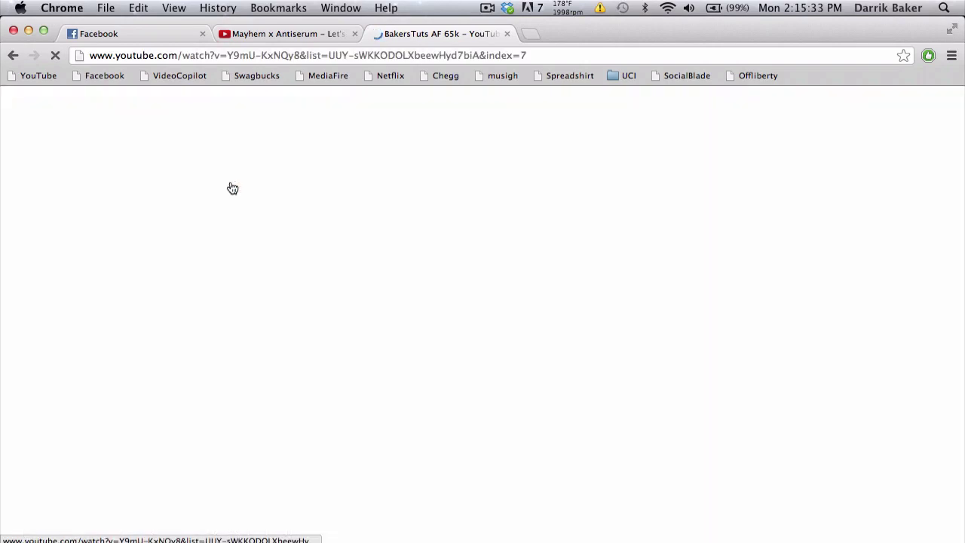
scroll(263, 244, "down", 4)
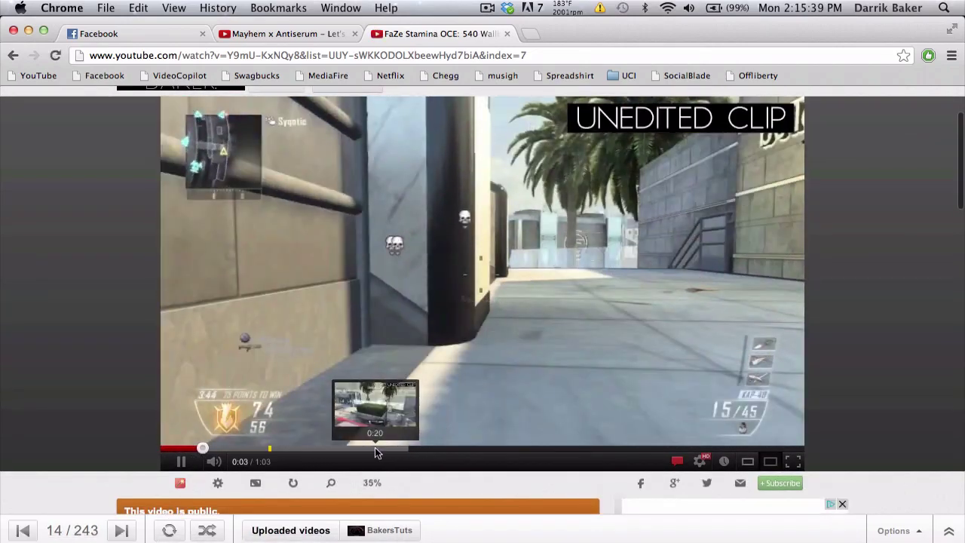
Skip ahead to the edited clip at 0:35, play it and pause at 0:54 to examine the credits and flare lighting on the rifle.
left_click(374, 447)
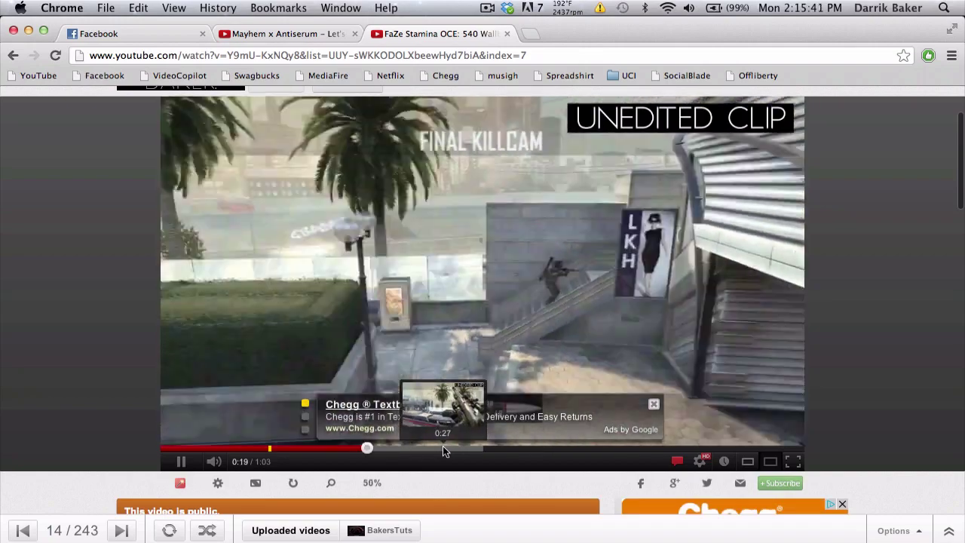
left_click(442, 447)
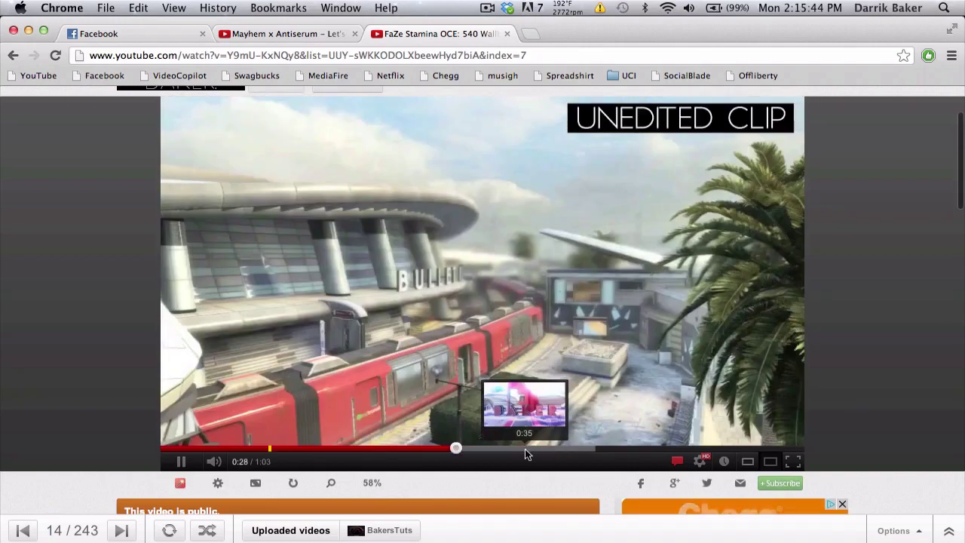
left_click(525, 448)
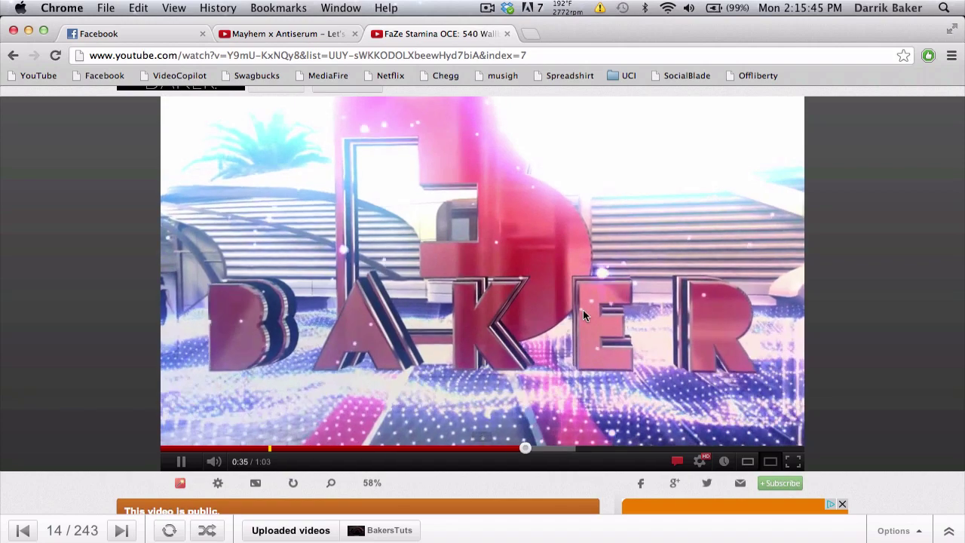
left_click(601, 285)
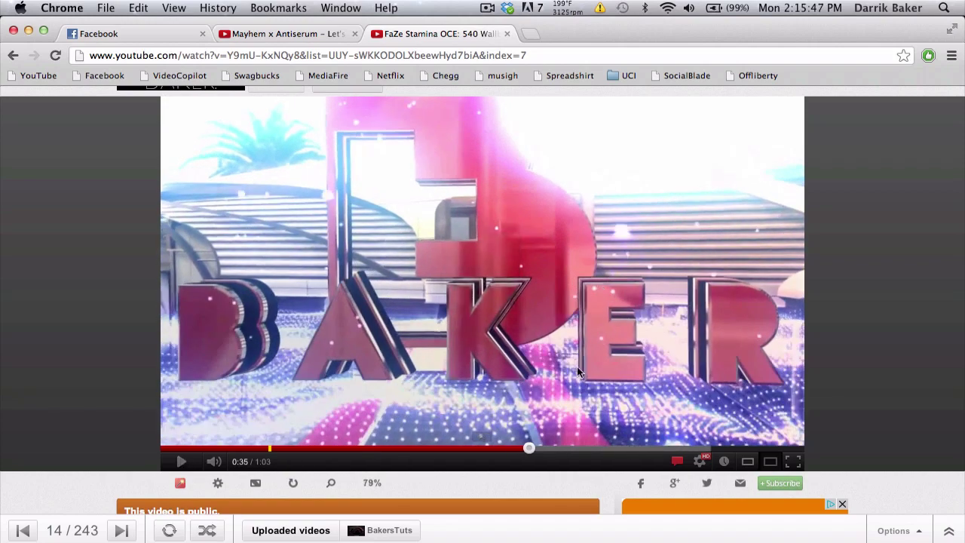
left_click(553, 396)
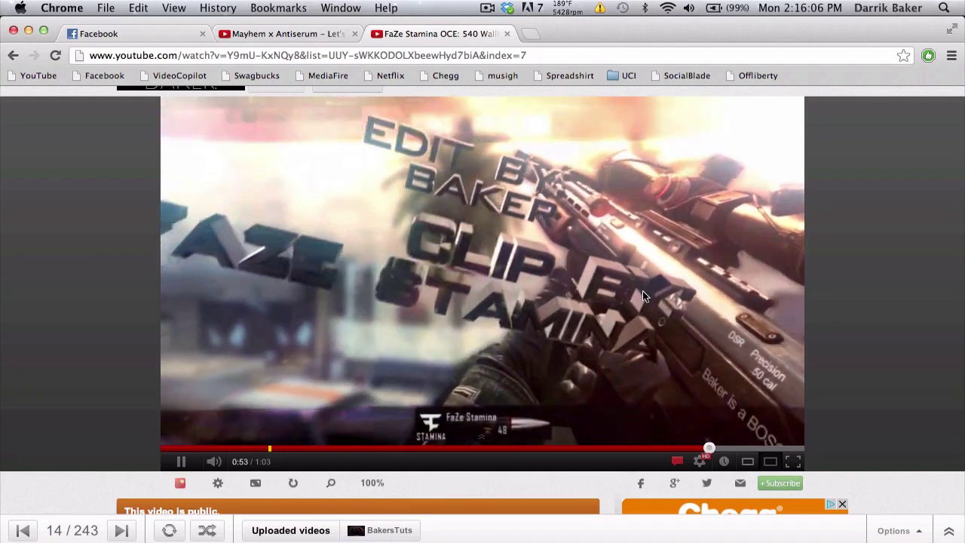
left_click(650, 293)
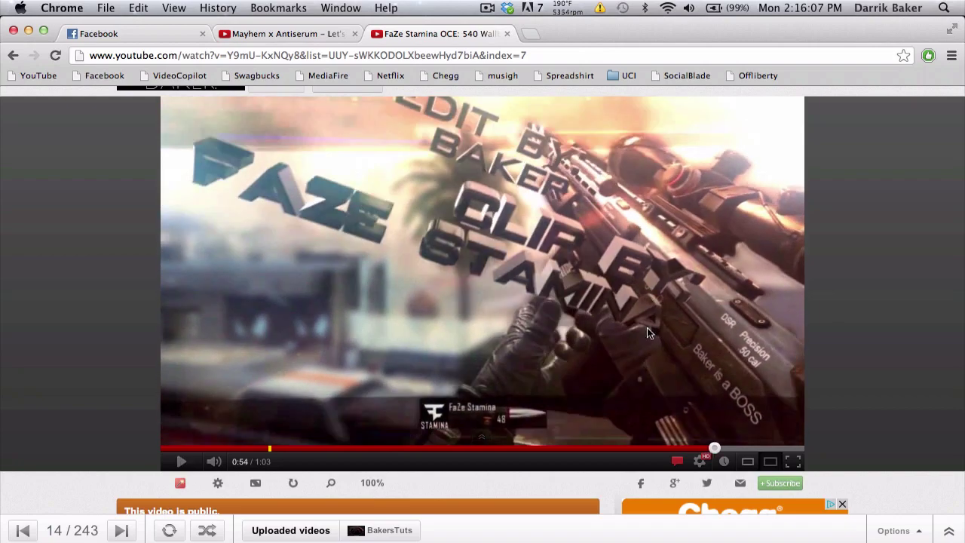
Switch to After Effects and scrub through the tut use clip and tut guy dying compositions to examine their footage.
key("ctrl+Right")
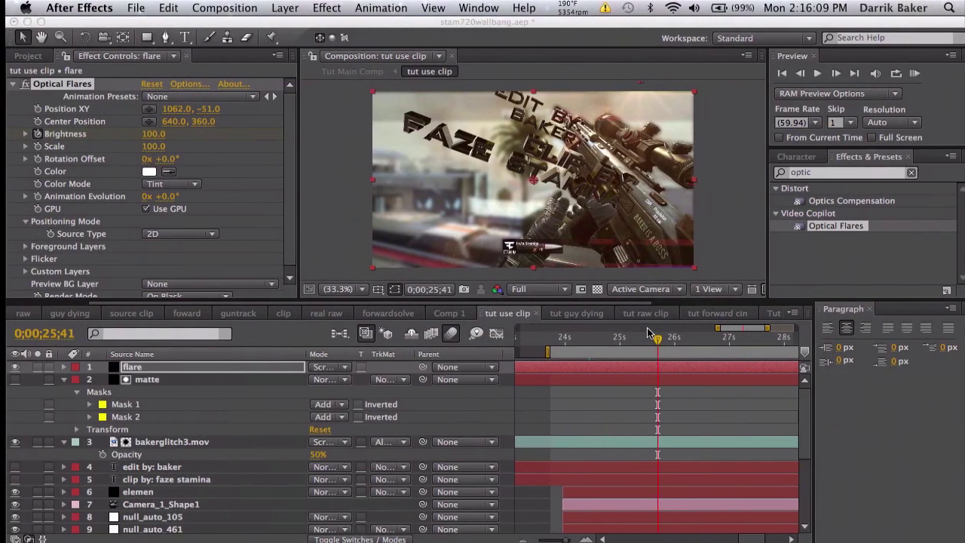
left_click_drag(659, 341, 670, 341)
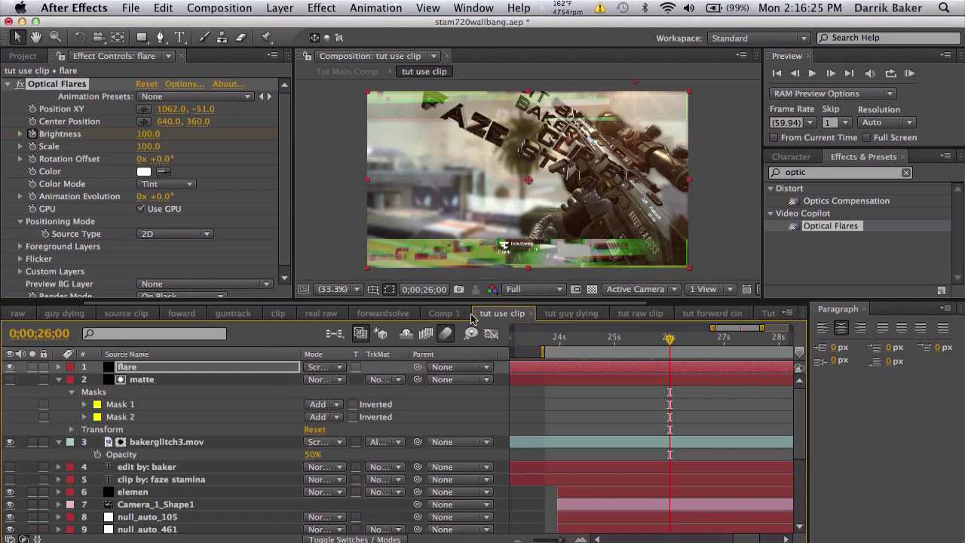
left_click(569, 314)
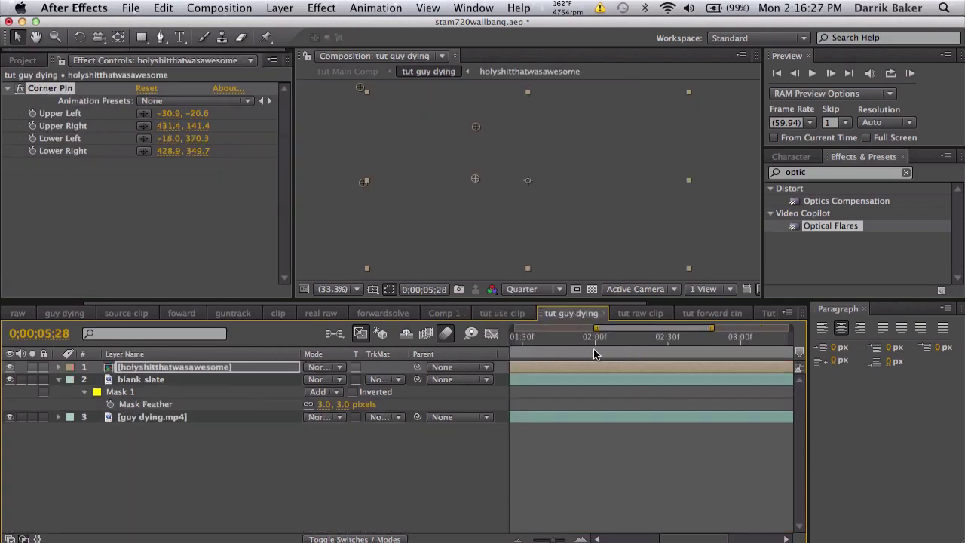
left_click(600, 338)
key("minus")
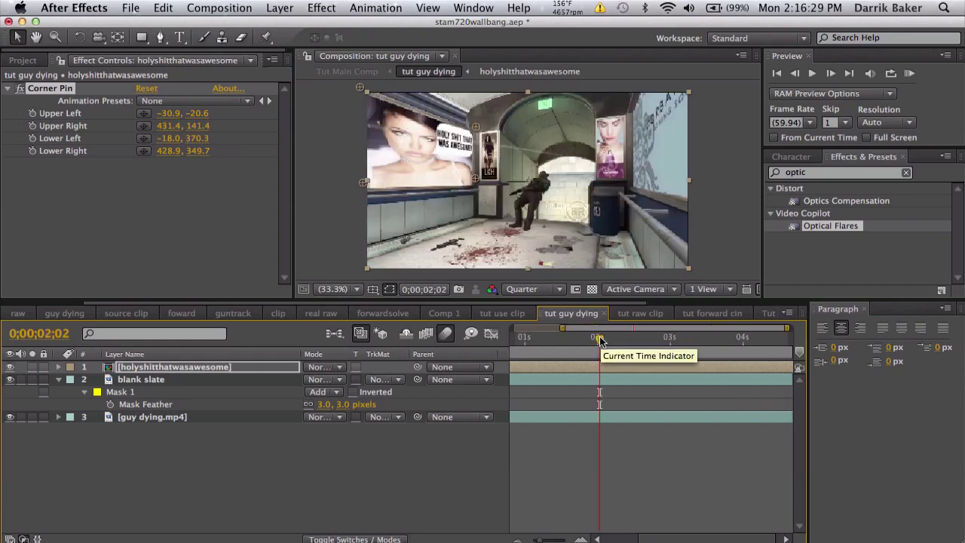
left_click_drag(603, 341, 569, 342)
scroll(570, 434, "left", 2)
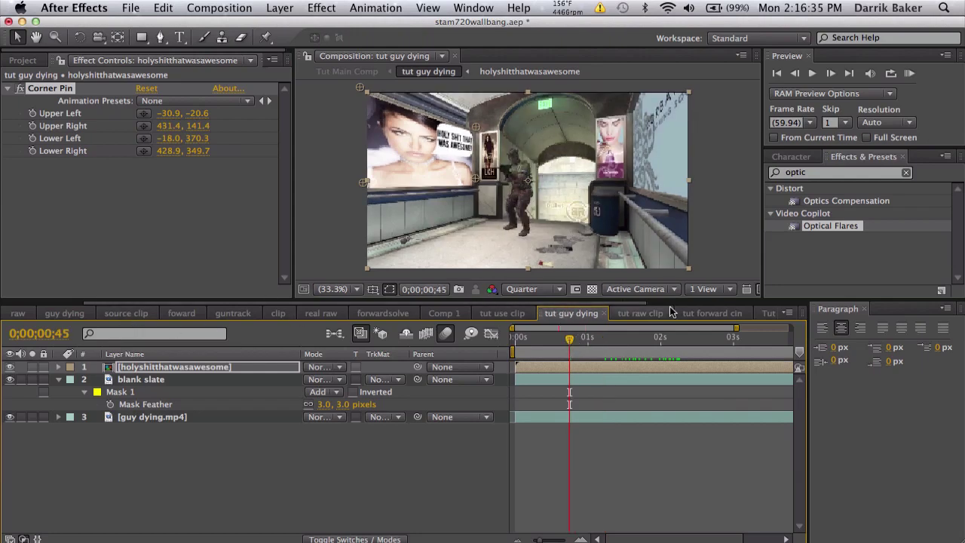
Open Tut Main Comp and move the playhead to 0;00;50;25, within the tut guy dying layer.
scroll(670, 309, "right", 4)
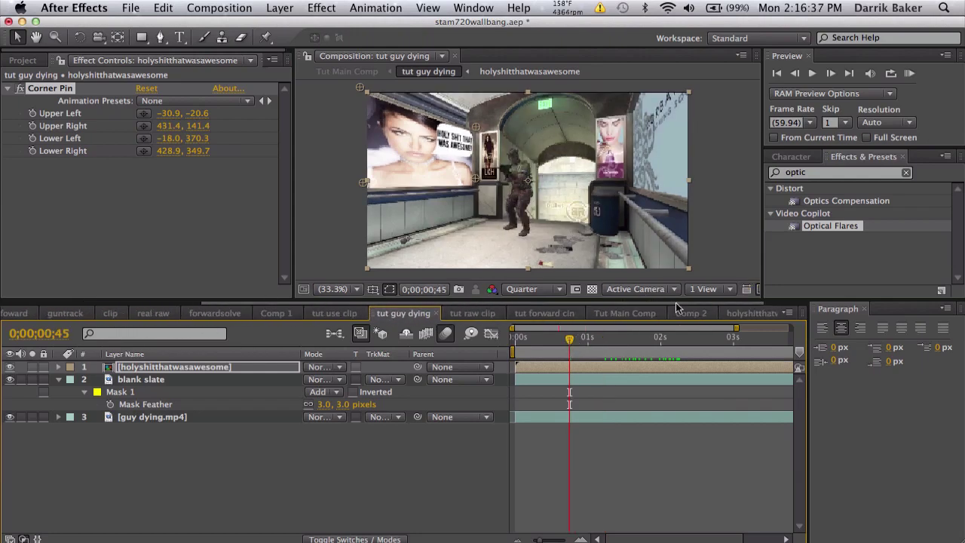
left_click(625, 314)
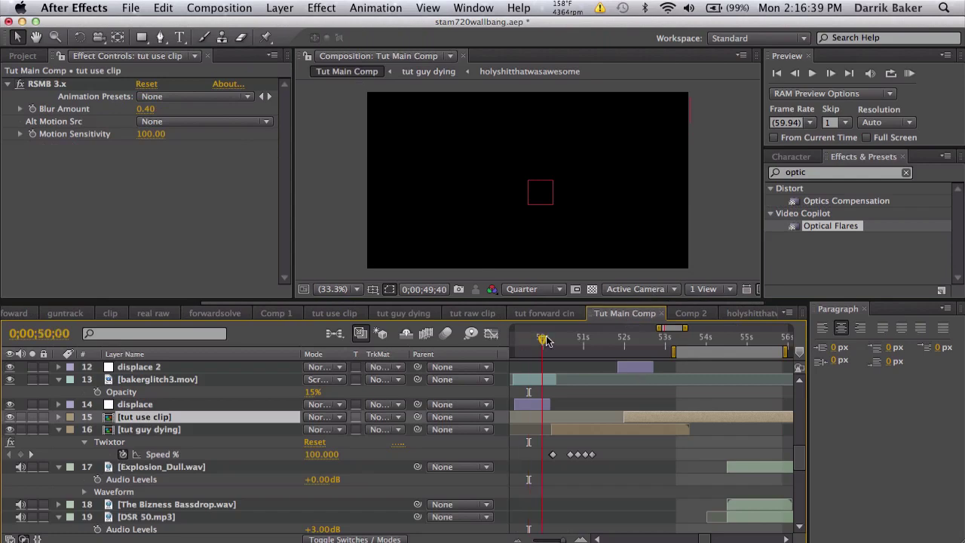
left_click_drag(544, 341, 560, 341)
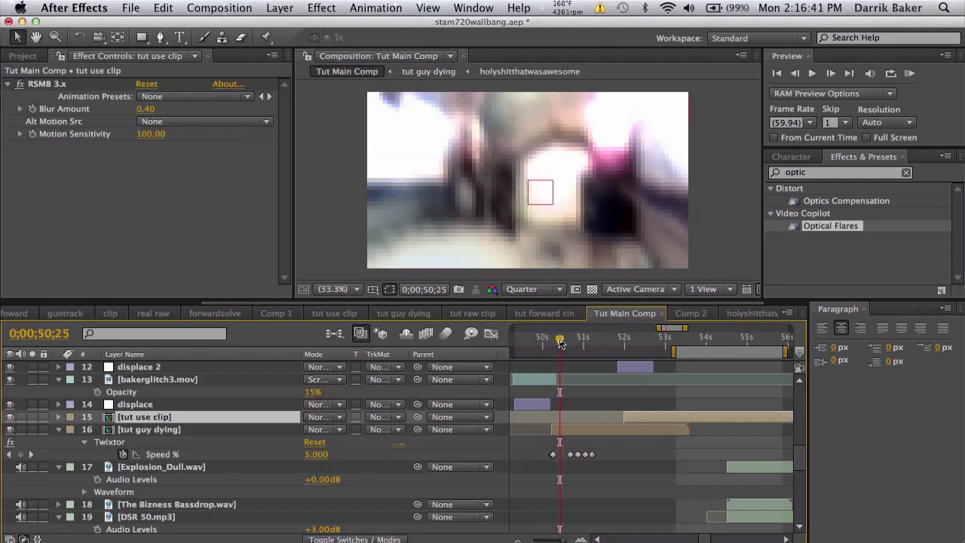
key("equal")
key("equal")
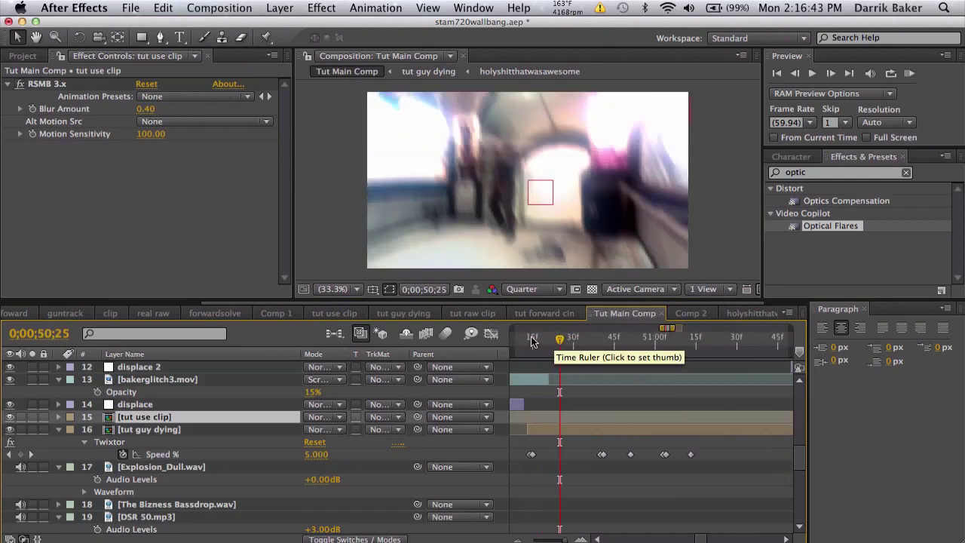
Create an adjustment layer named edges and place it directly above the tut guy dying layer.
left_click(219, 8)
mouse_move(279, 7)
mouse_move(286, 25)
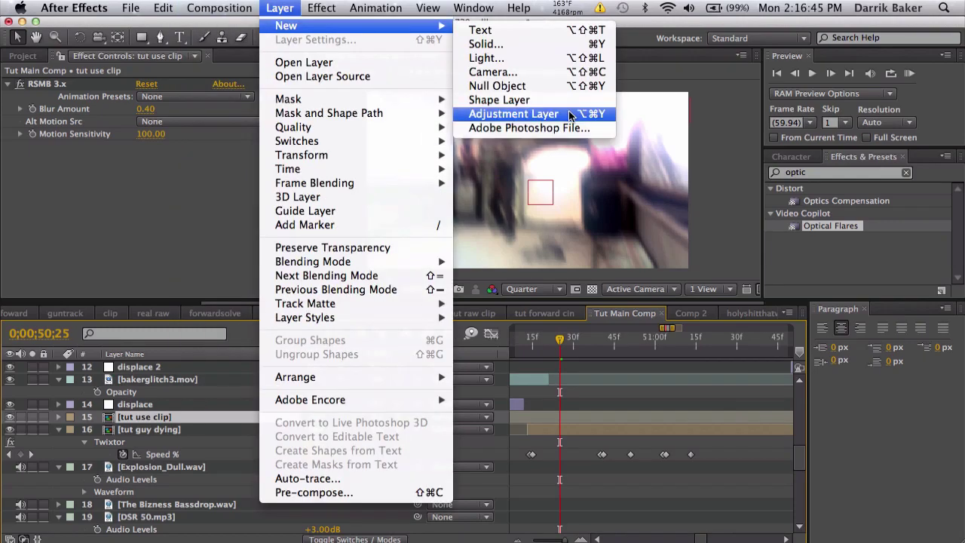
left_click(528, 114)
key("Return")
type("edges")
key("Return")
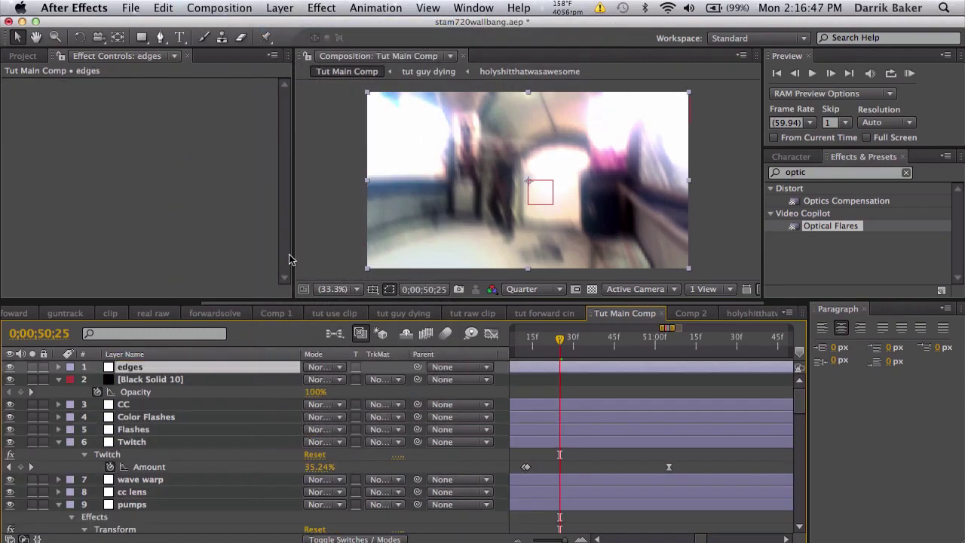
left_click_drag(148, 370, 171, 421)
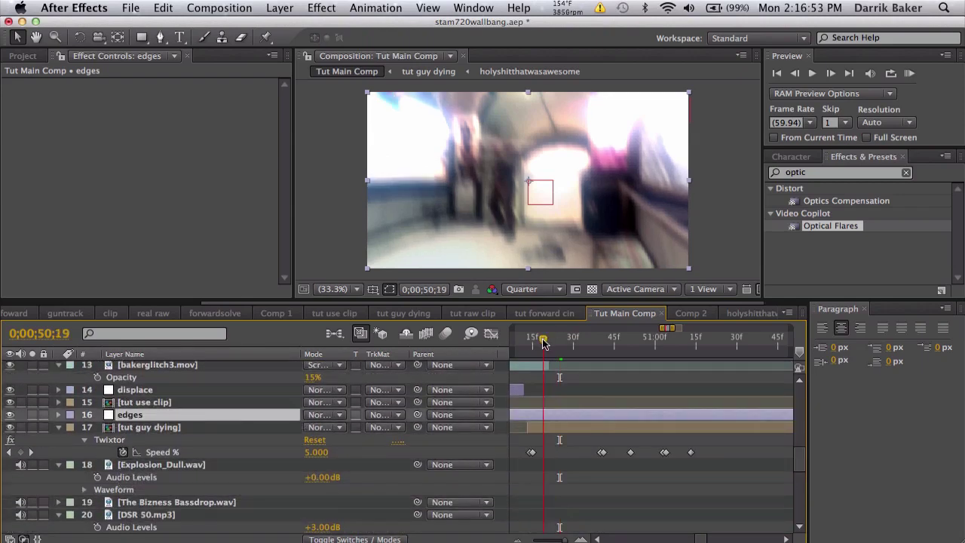
Solo the tut guy dying and edges layers and trim the start of the edges layer to 0;00;50;15.
left_click(537, 343)
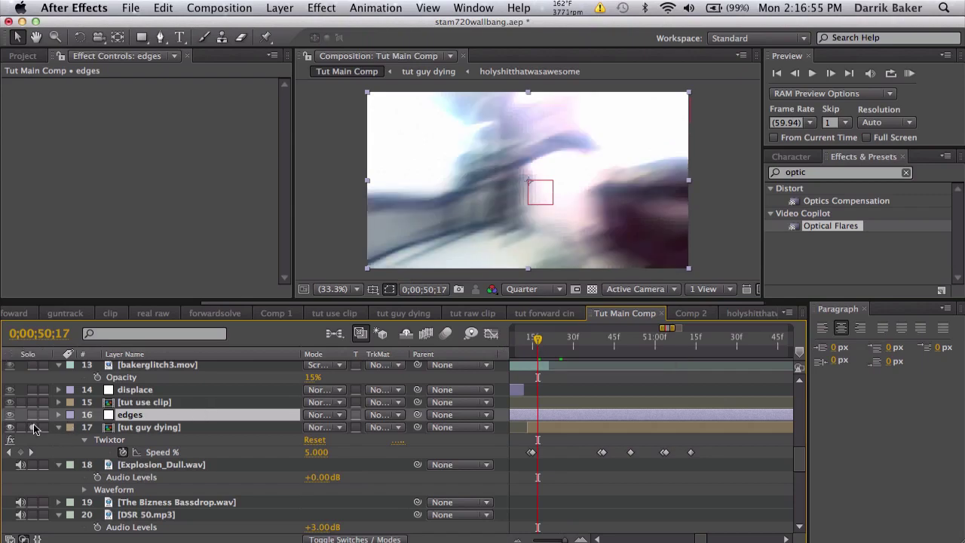
left_click(33, 414)
left_click(535, 344)
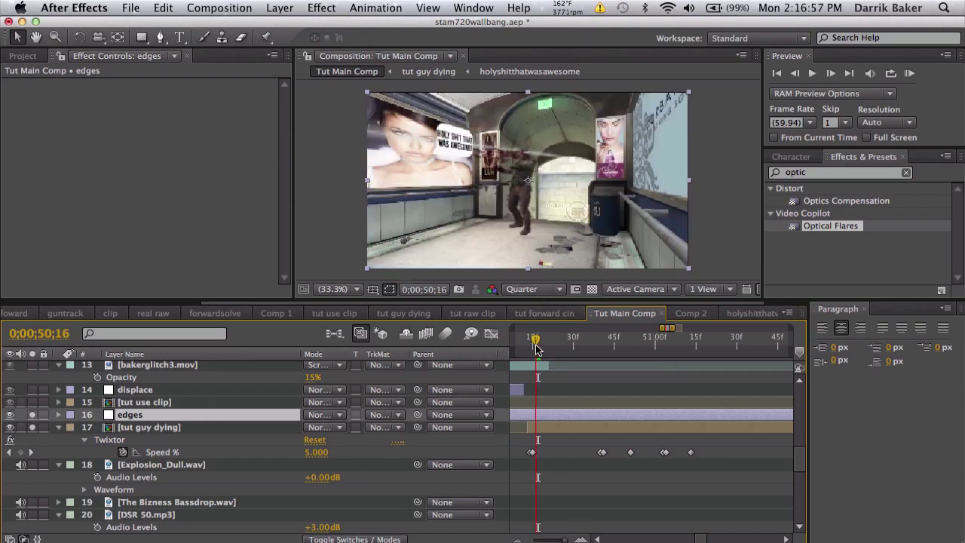
left_click(532, 344)
key("alt+bracketleft")
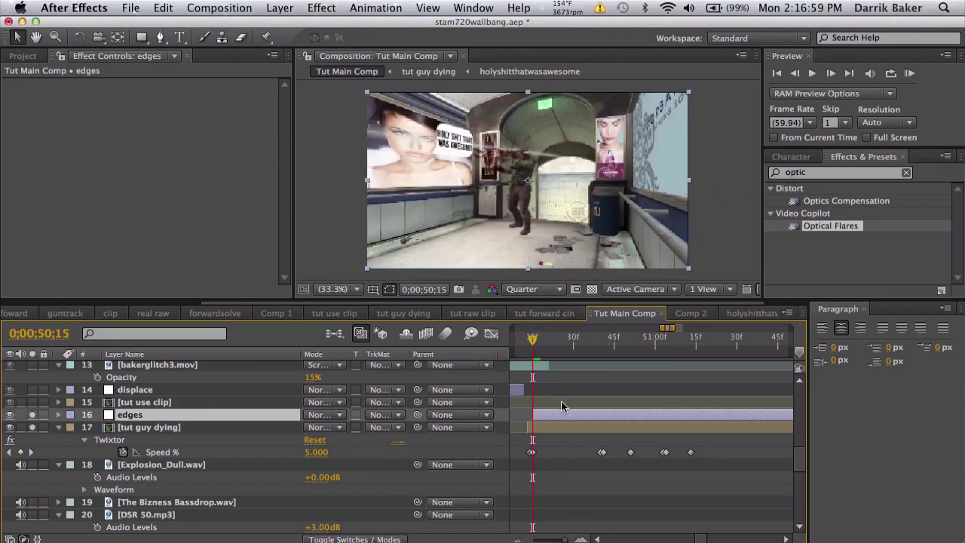
Apply the Find Edges effect to the edges layer with Invert enabled.
key("minus")
left_click(829, 173)
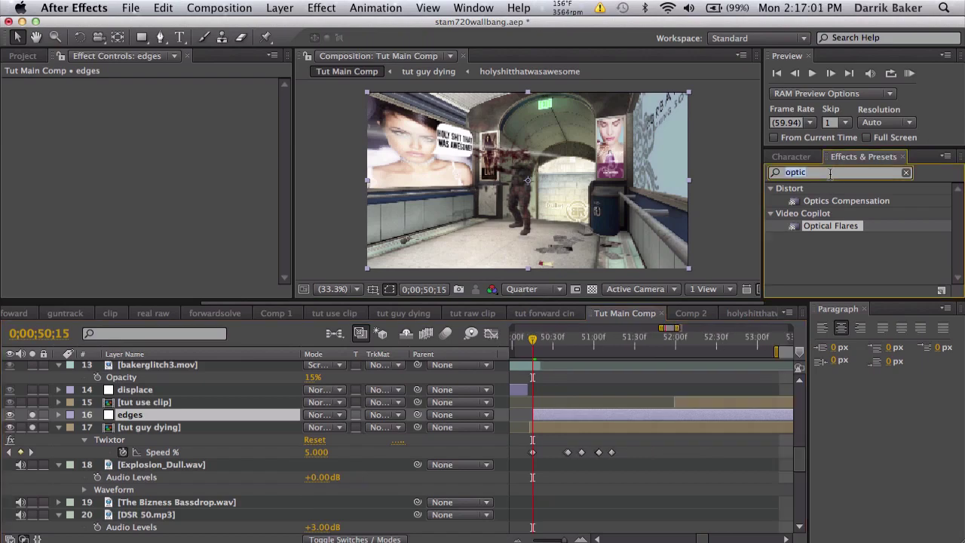
type("find")
double_click(833, 201)
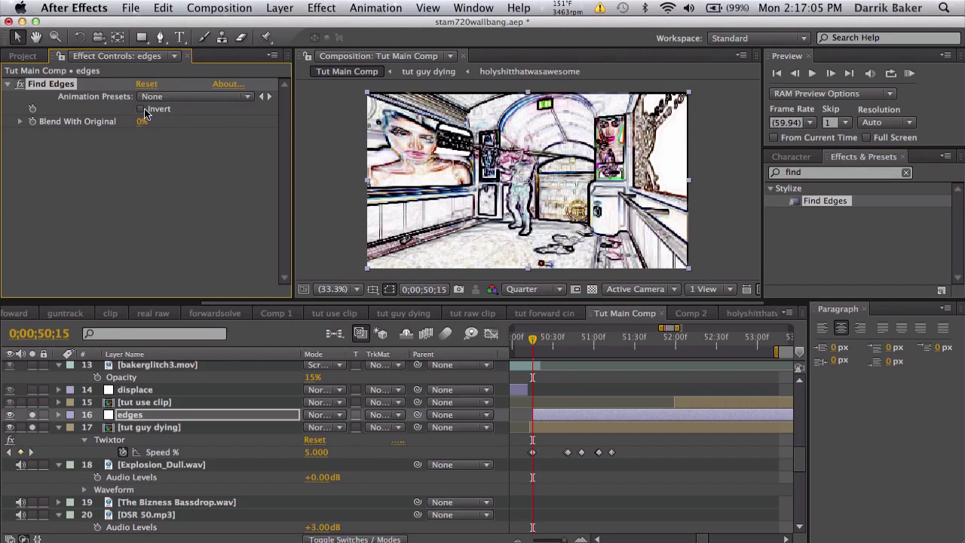
left_click(140, 110)
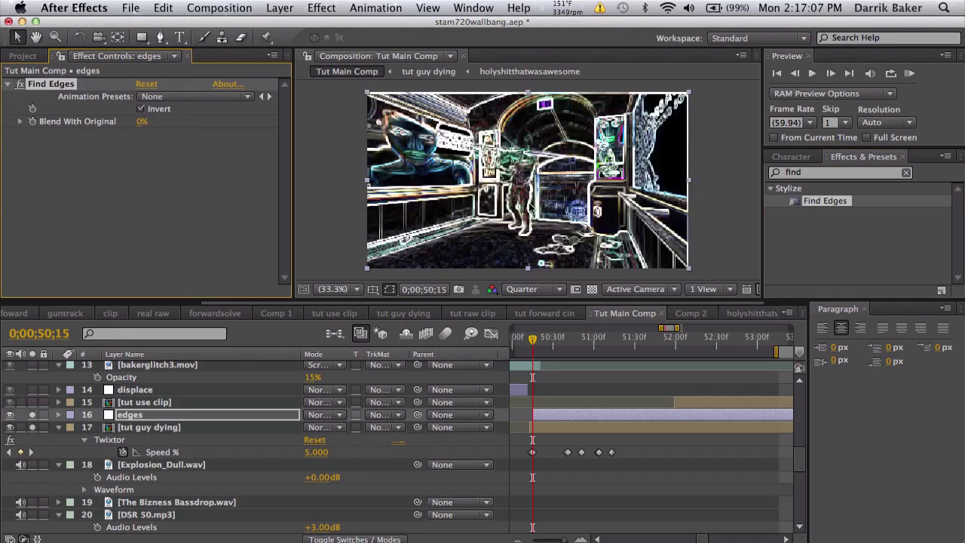
left_click(530, 293)
left_click(536, 292)
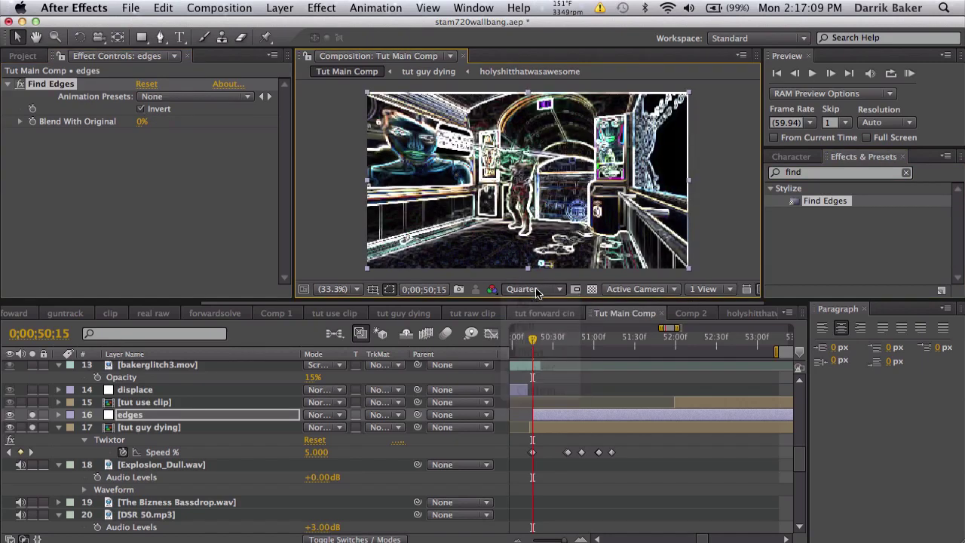
Add the CC Composite effect below Find Edges on the edges layer and set Composite Original to Add.
left_click(824, 173)
type("cc com")
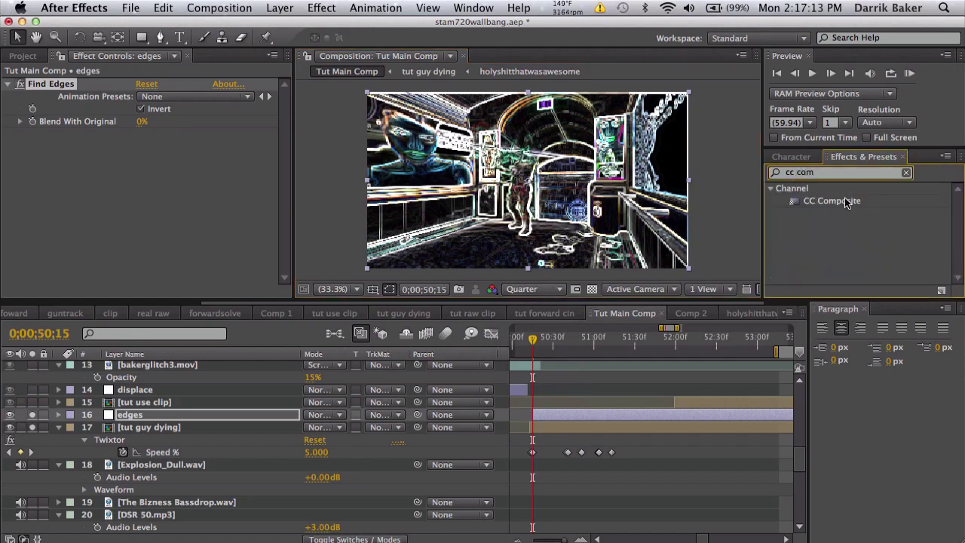
left_click_drag(846, 202, 184, 189)
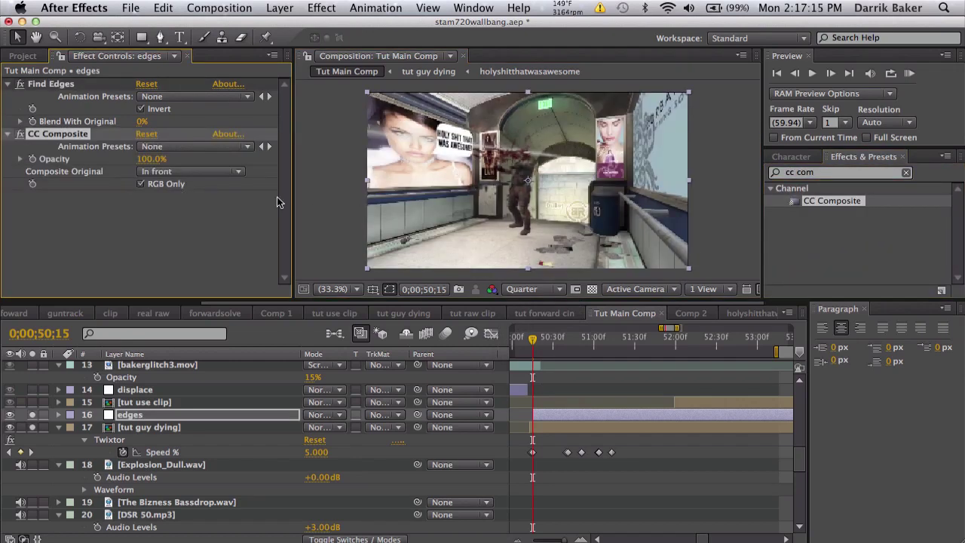
left_click(238, 172)
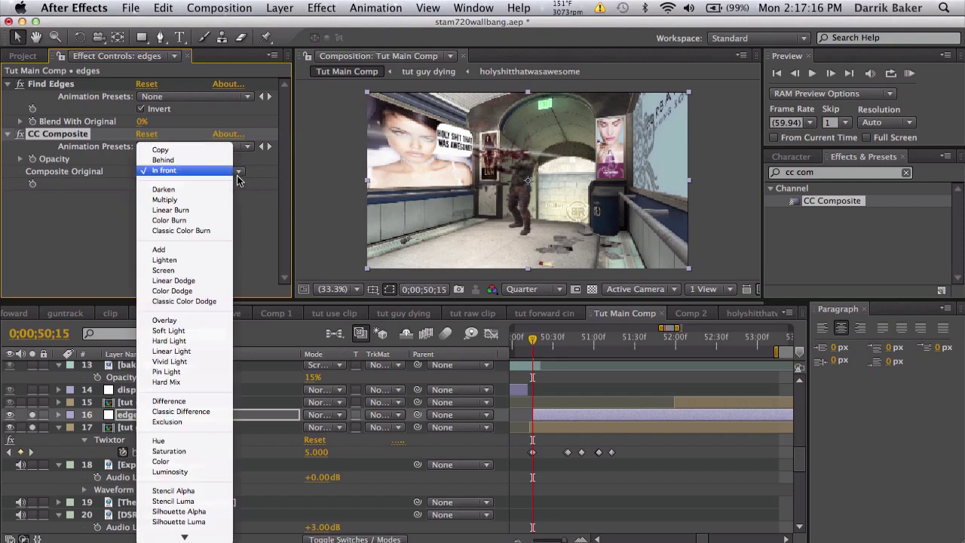
left_click(208, 250)
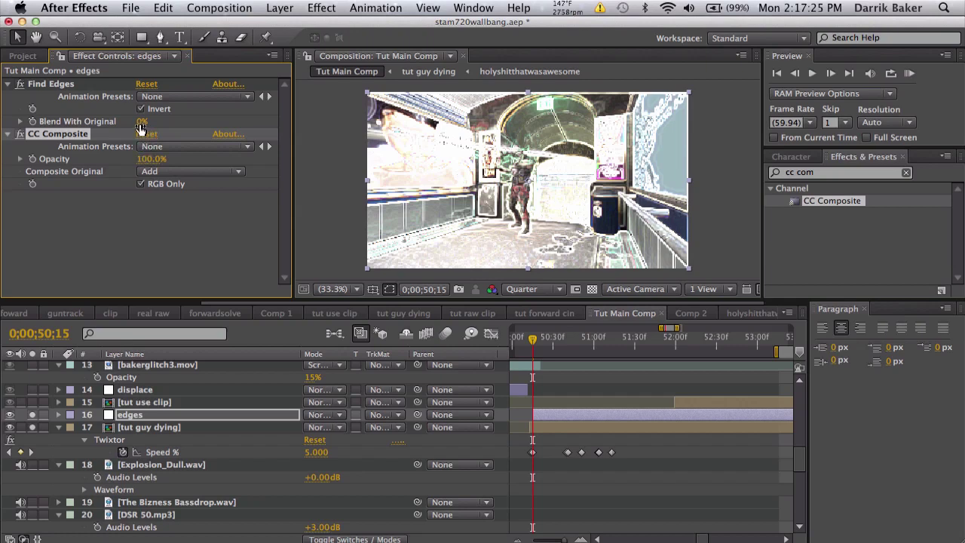
Keyframe Find Edges' Blend With Original at 0% on 0;00;50;15 and at 100% on 0;00;51;13.
left_click_drag(141, 122, 217, 107)
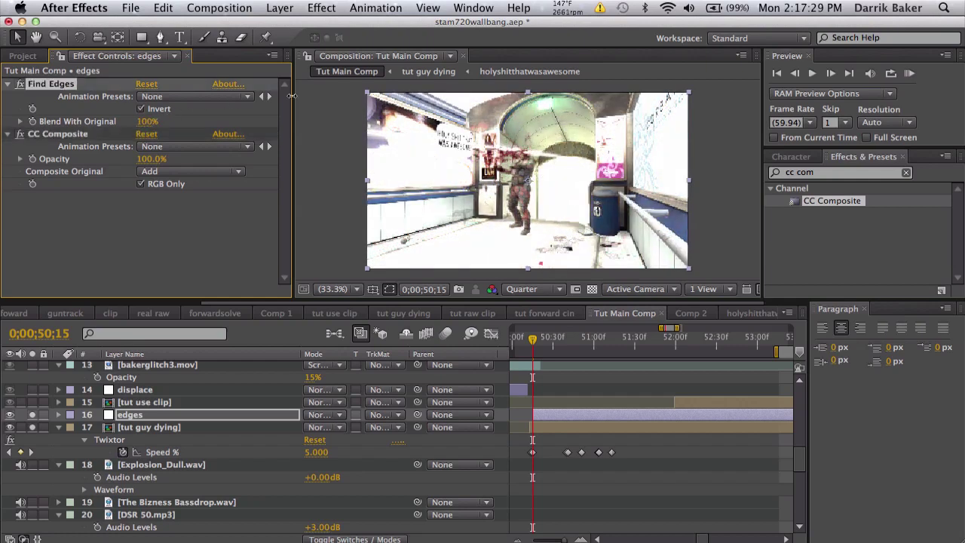
left_click_drag(149, 159, 204, 153)
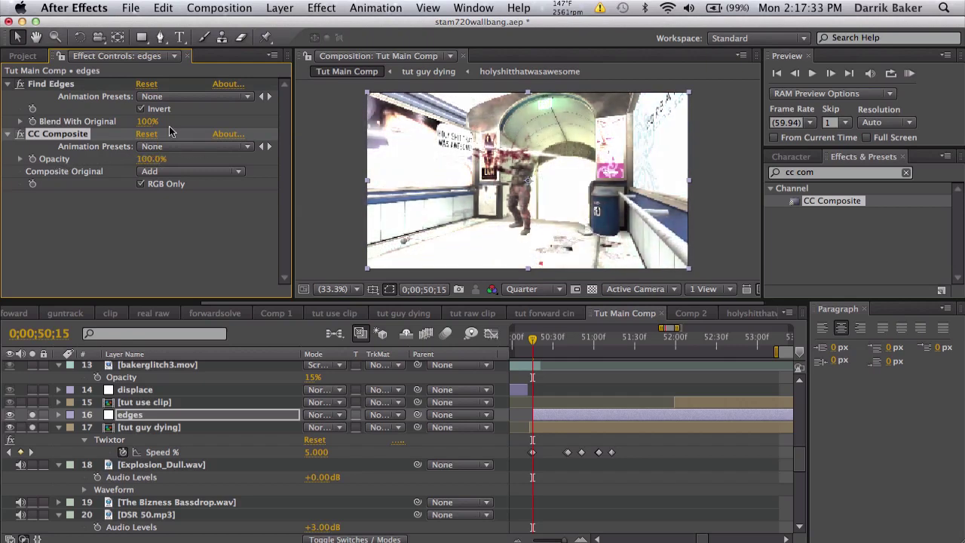
left_click_drag(147, 121, 2, 162)
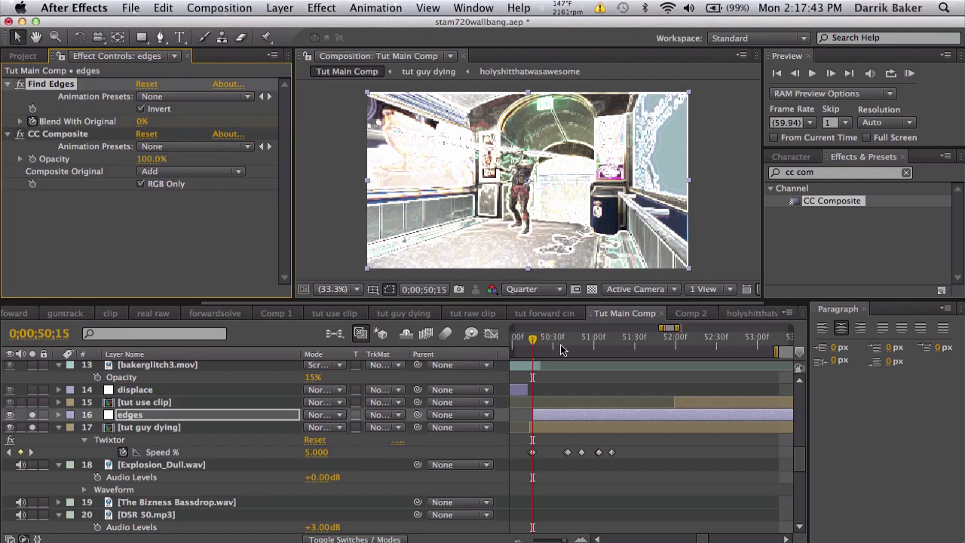
left_click(610, 348)
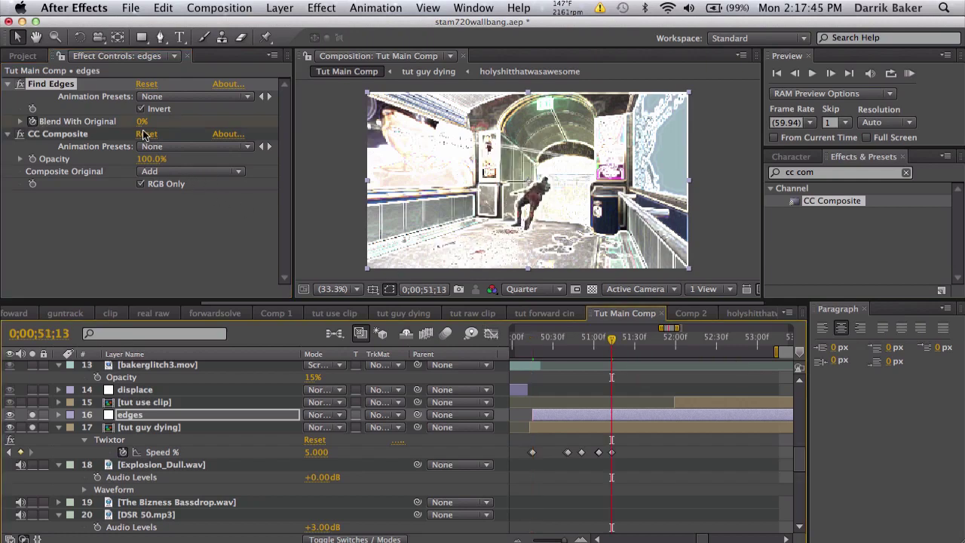
left_click_drag(142, 121, 229, 121)
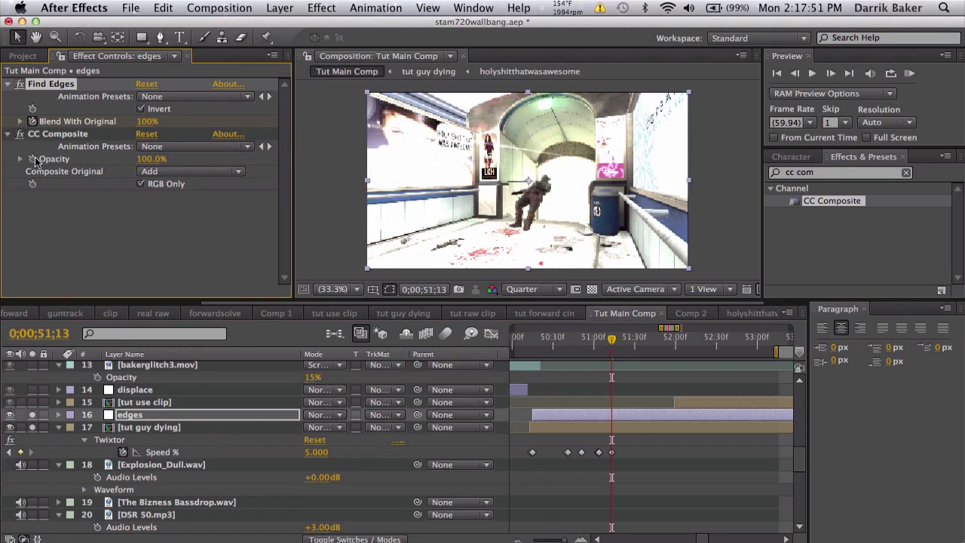
Give CC Composite's Opacity the expression 100-effect("Find Edges")("Blend With Original").
left_click(32, 159, "alt")
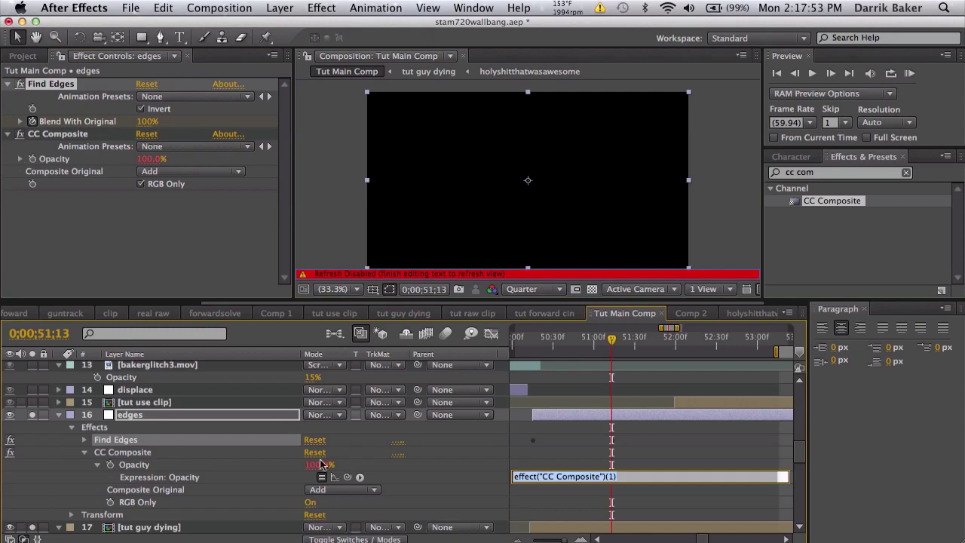
type("100")
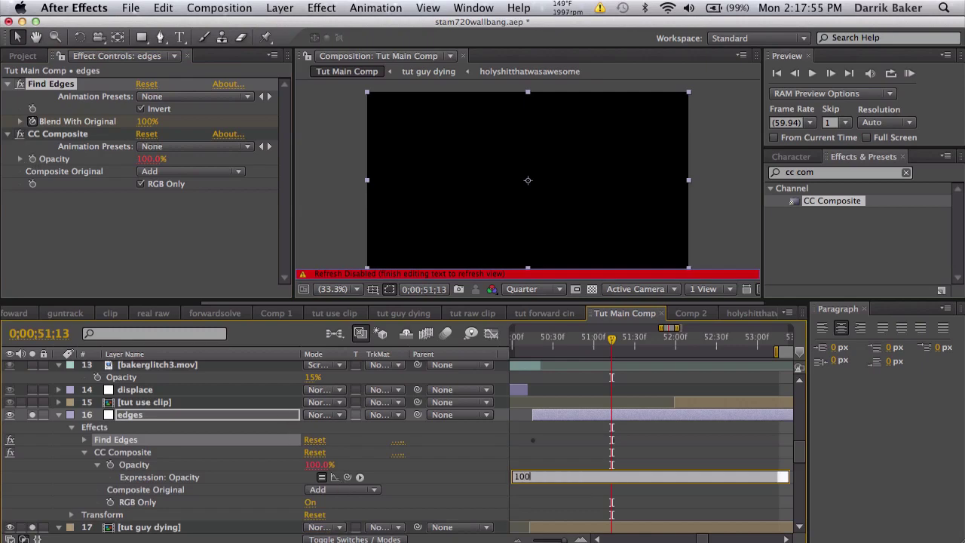
type("-")
left_click_drag(347, 476, 187, 127)
left_click(596, 441)
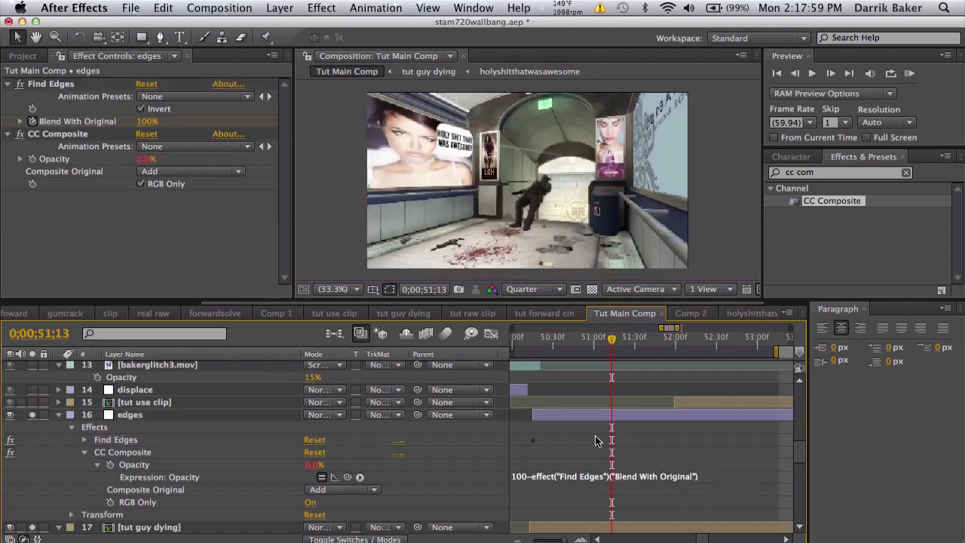
Preview the edge fade with the edges layer's keyframes revealed, and turn off soloing for the edges and tut guy dying layers.
left_click_drag(537, 341, 650, 349)
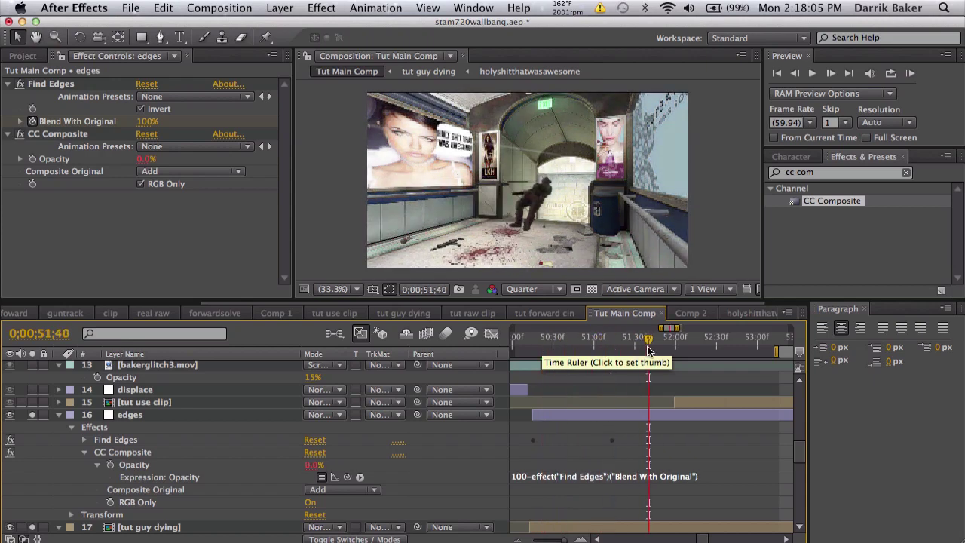
left_click(621, 417)
key("u")
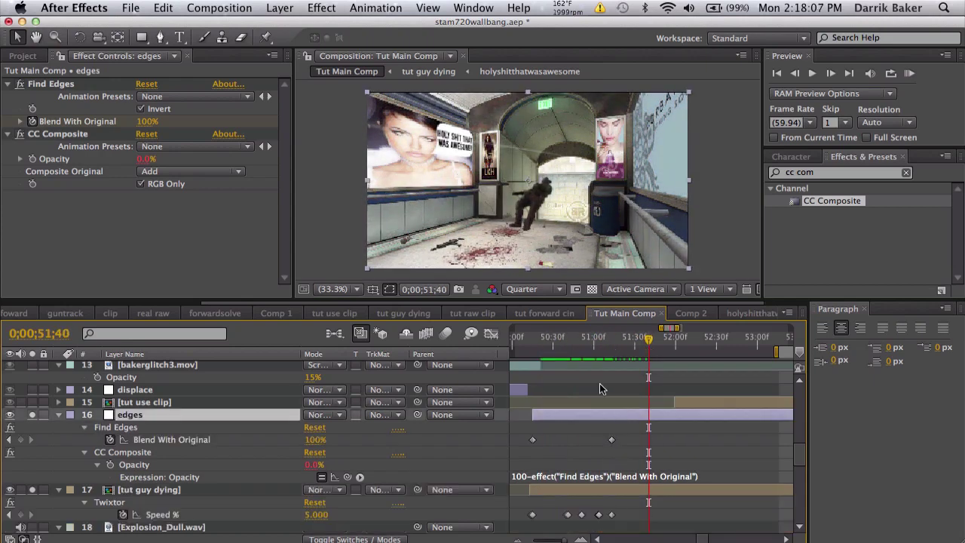
left_click_drag(589, 344, 532, 352)
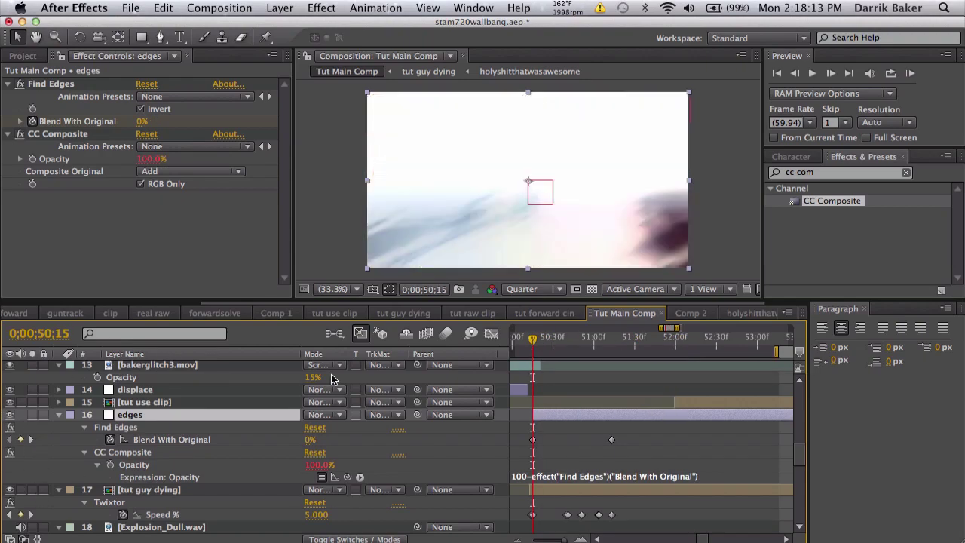
Switch to Chrome and examine how the published edit ends, from the killcam at 0:56 through the Abstractive outro.
key("ctrl+Left")
key("ctrl+Left")
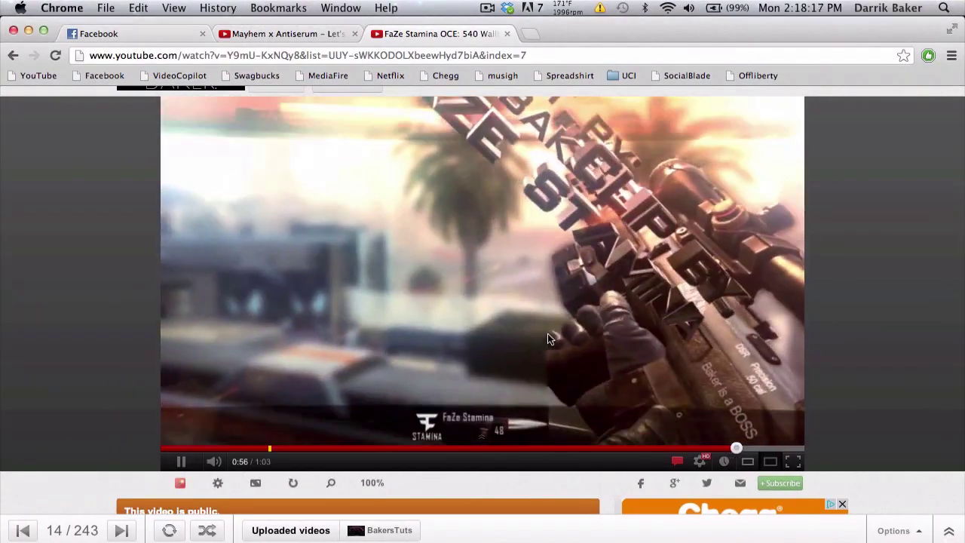
left_click(547, 336)
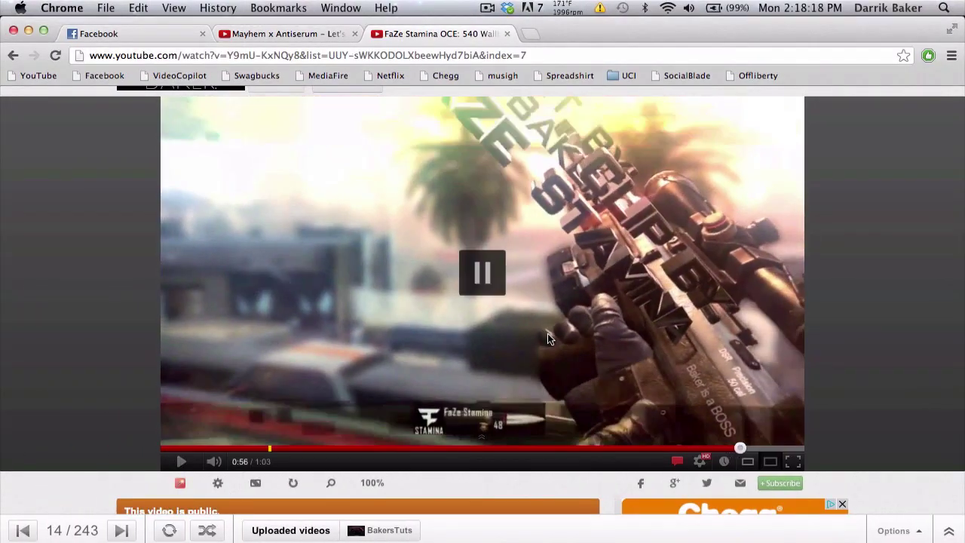
left_click(544, 448)
left_click(565, 385)
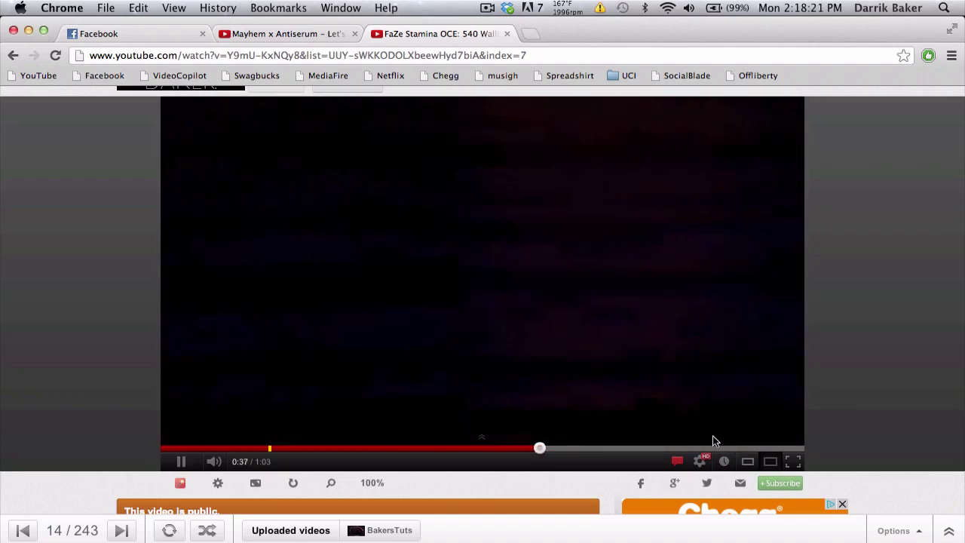
left_click(721, 448)
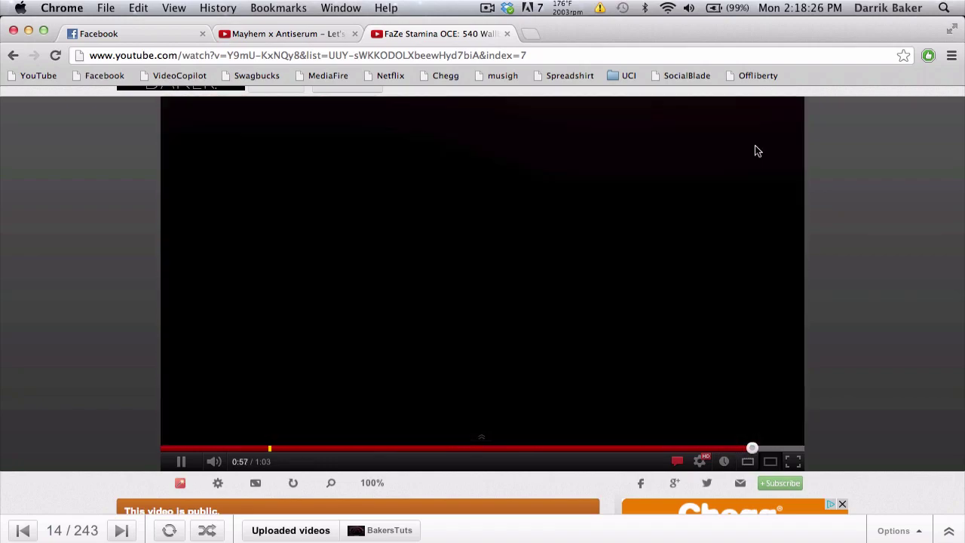
left_click(755, 145)
left_click(637, 298)
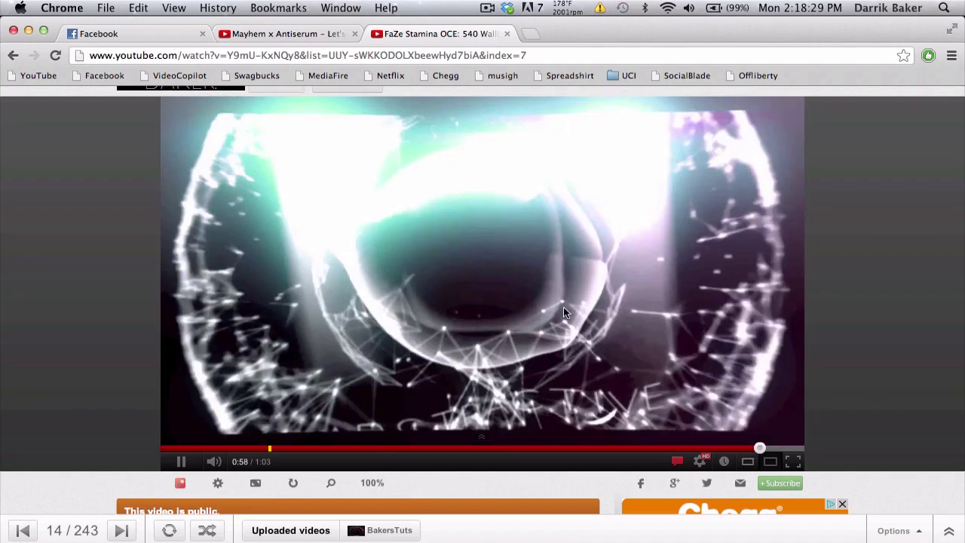
left_click(456, 448)
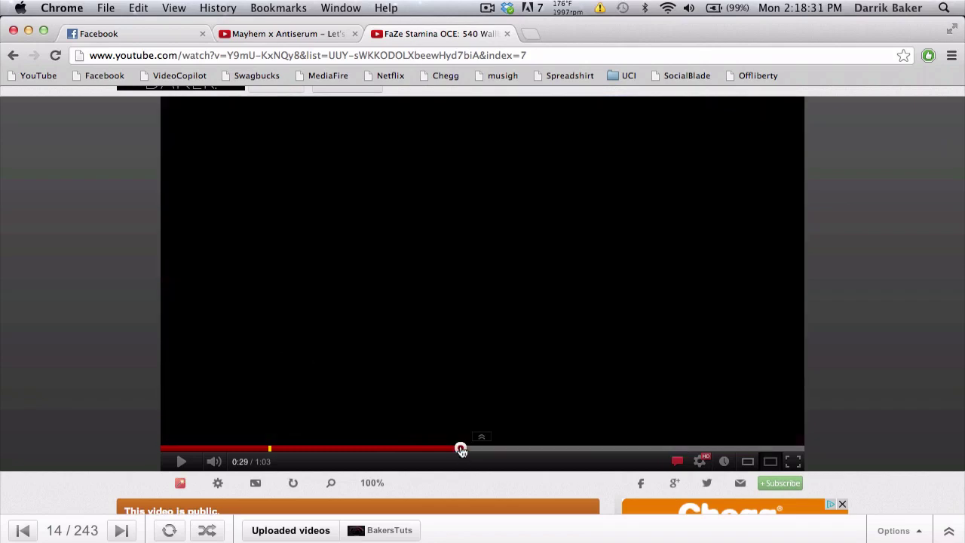
left_click(757, 447)
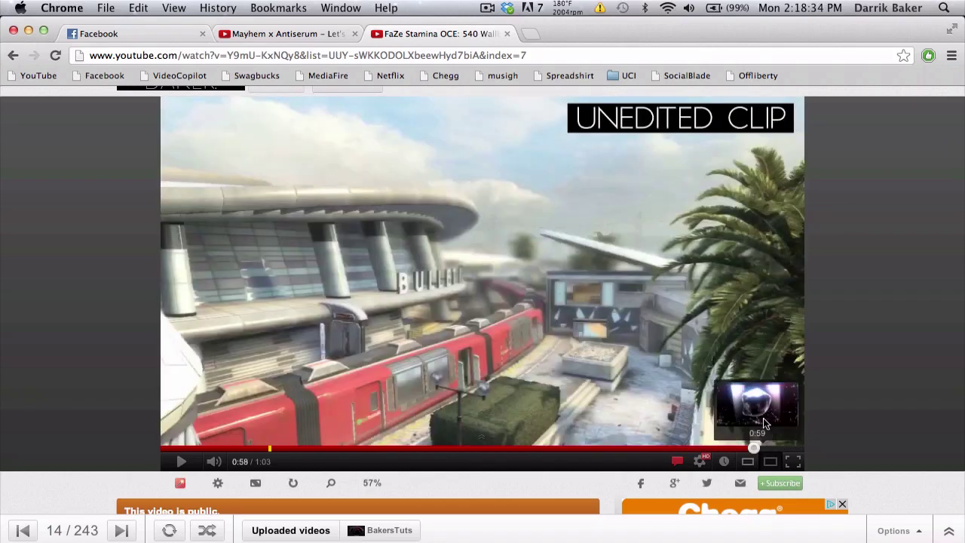
left_click(730, 447)
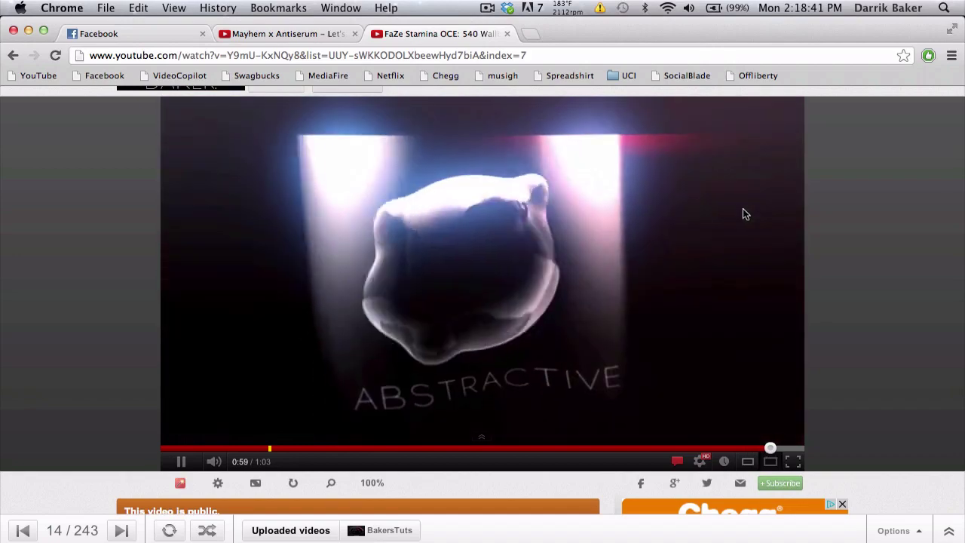
left_click(742, 208)
Return to After Effects and add the Bass & Treble effect to the In My Eyes.mp3 layer.
key("ctrl+Right")
key("ctrl+Right")
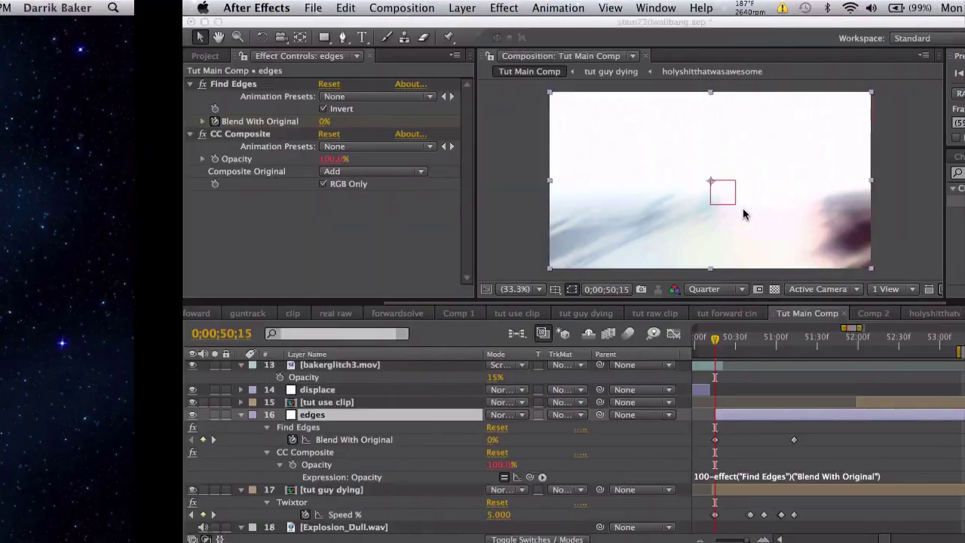
scroll(680, 394, "down", 10)
scroll(681, 394, "right", 5)
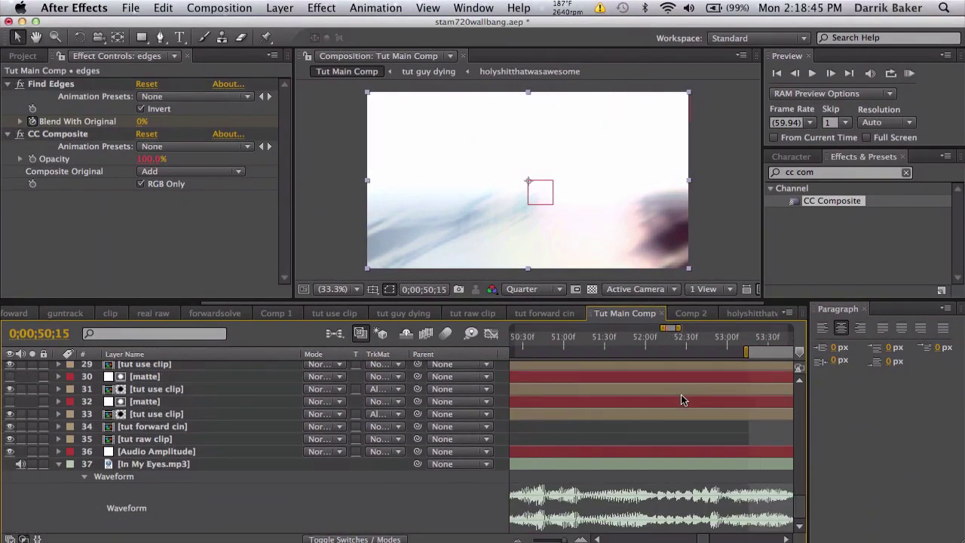
left_click(656, 465)
left_click(285, 6)
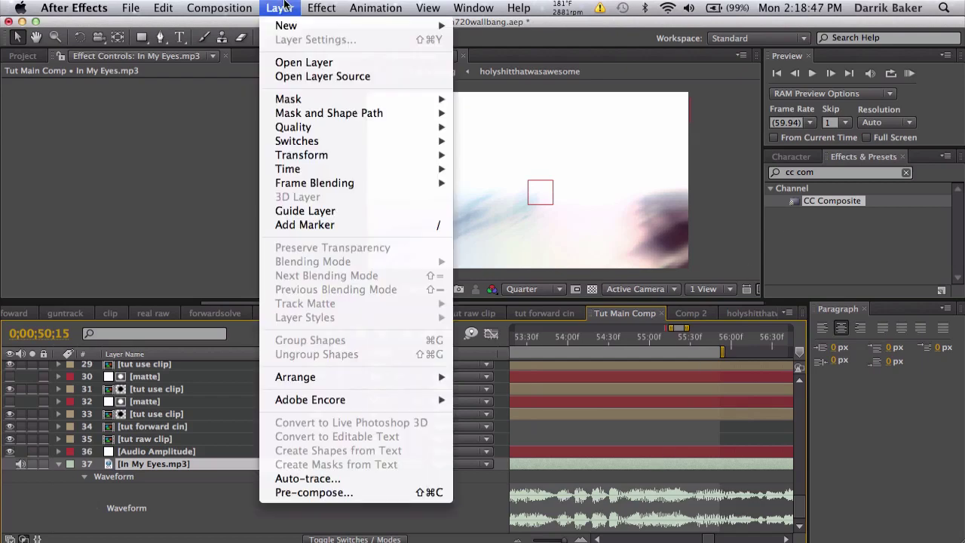
mouse_move(340, 3)
mouse_move(366, 92)
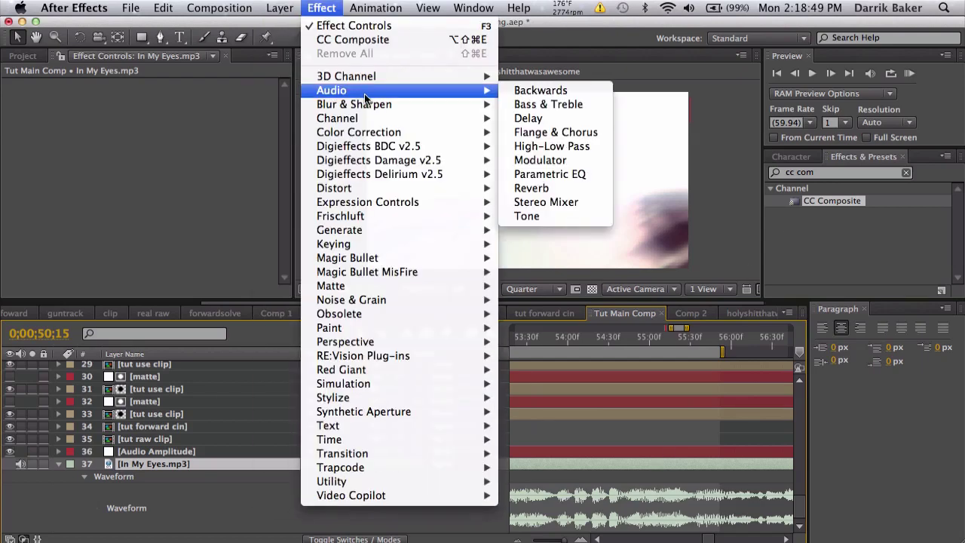
left_click(527, 105)
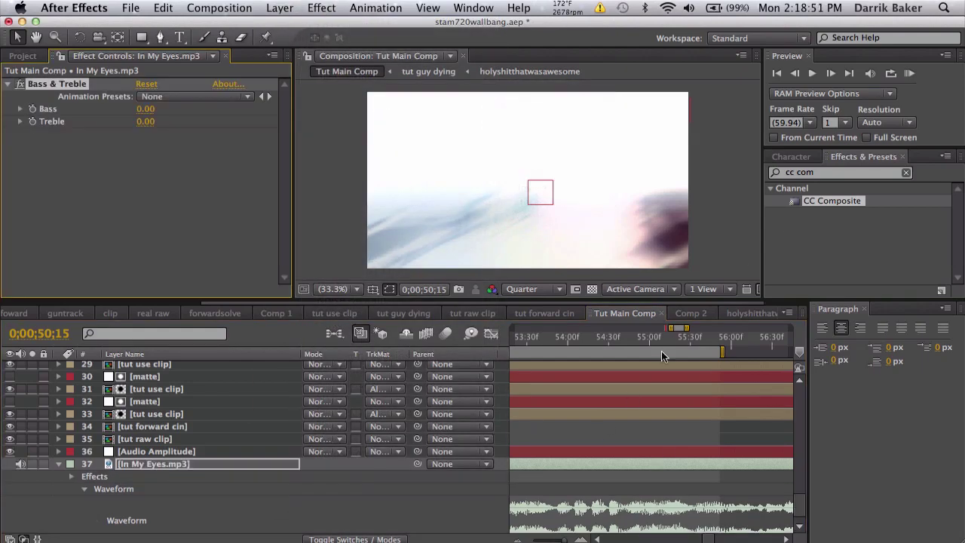
Set starting keyframes for the music layer's Bass and Treble, both at 0.00, on 0;00;56;06.
left_click(680, 337)
left_click(739, 337)
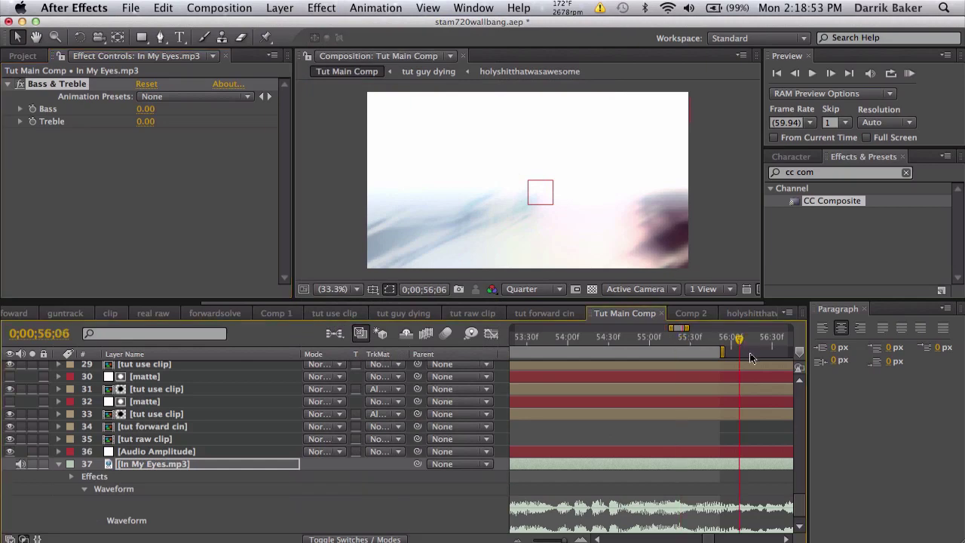
scroll(727, 417, "right", 2)
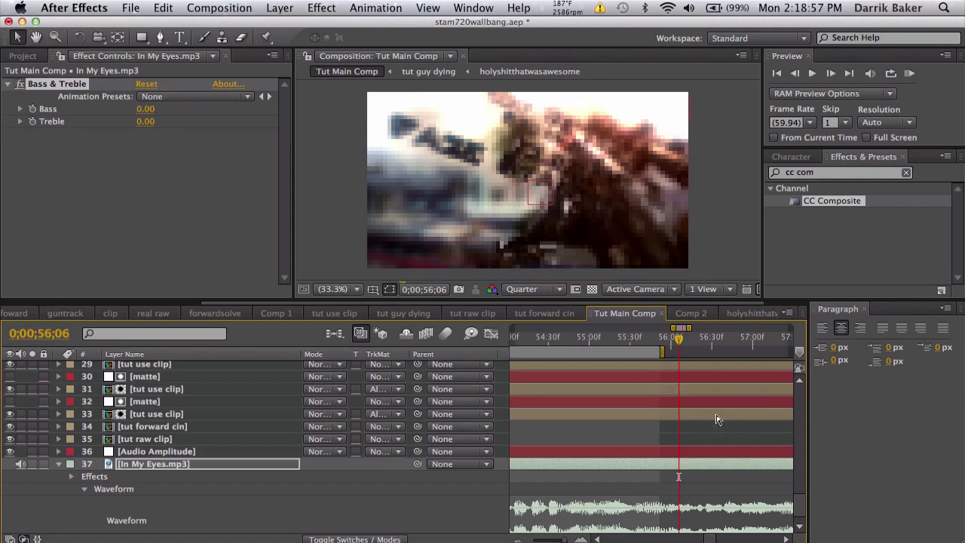
scroll(704, 429, "down", 4)
scroll(703, 429, "up", 1)
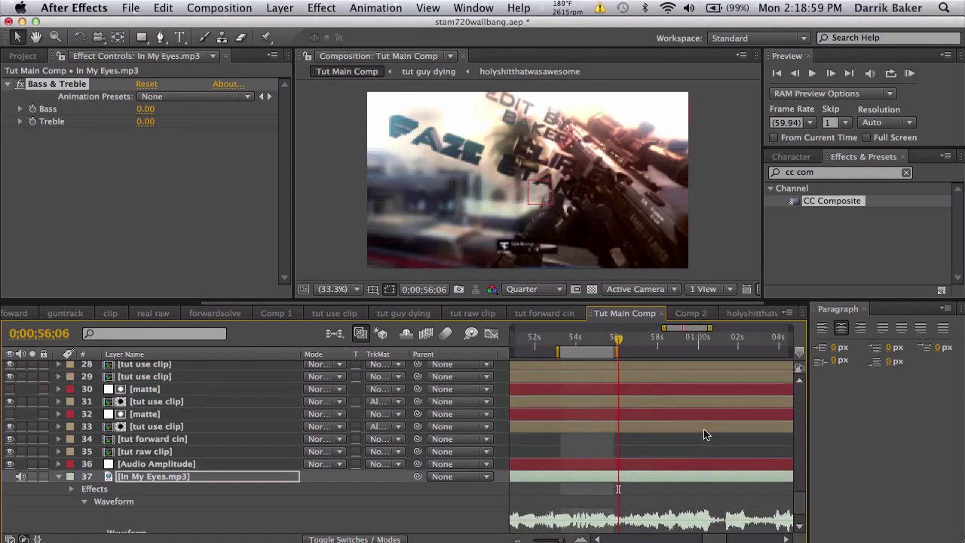
left_click(33, 111)
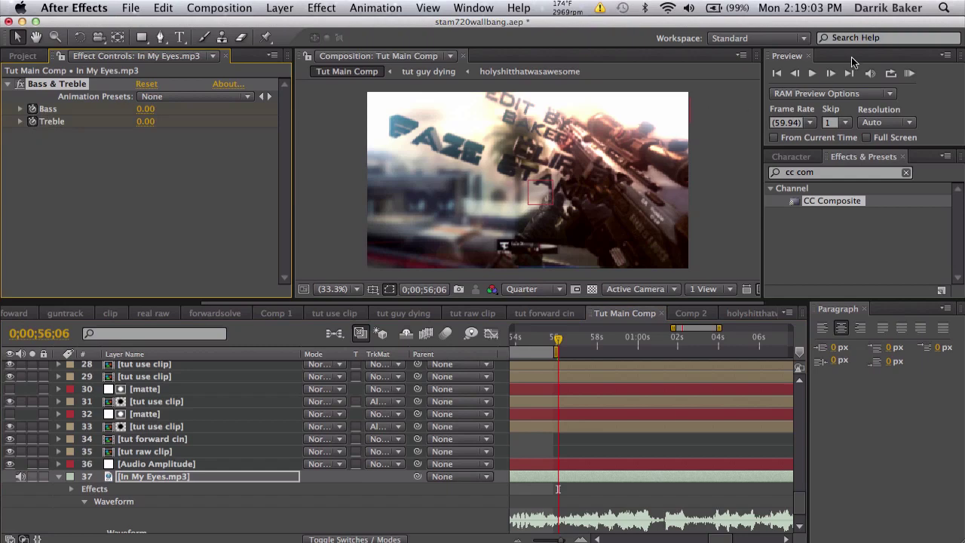
Keyframe the music's Treble at -100 and Bass at 25 on 0;00;56;50.
left_click(573, 341)
left_click(144, 121)
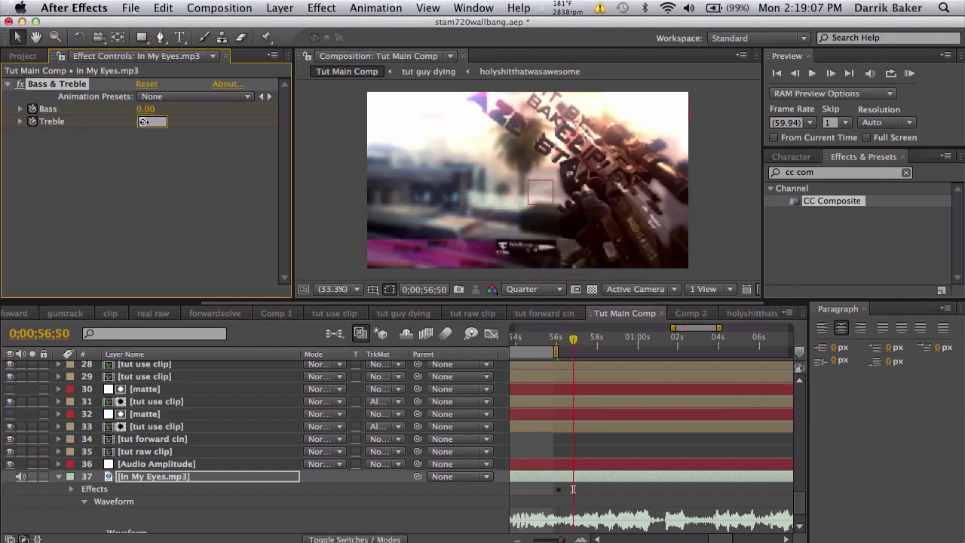
type("-100")
key("Return")
left_click(141, 109)
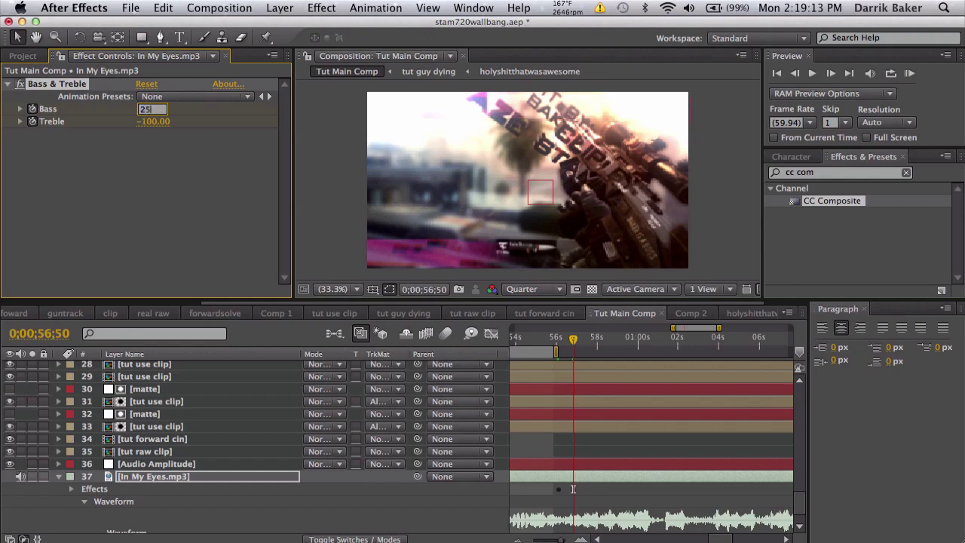
type("25")
key("Return")
left_click(125, 135)
left_click(73, 87)
Duplicate the Bass & Treble effect on the music layer and check its values between 0;00;56;06 and 0;00;57;23.
left_click(583, 339)
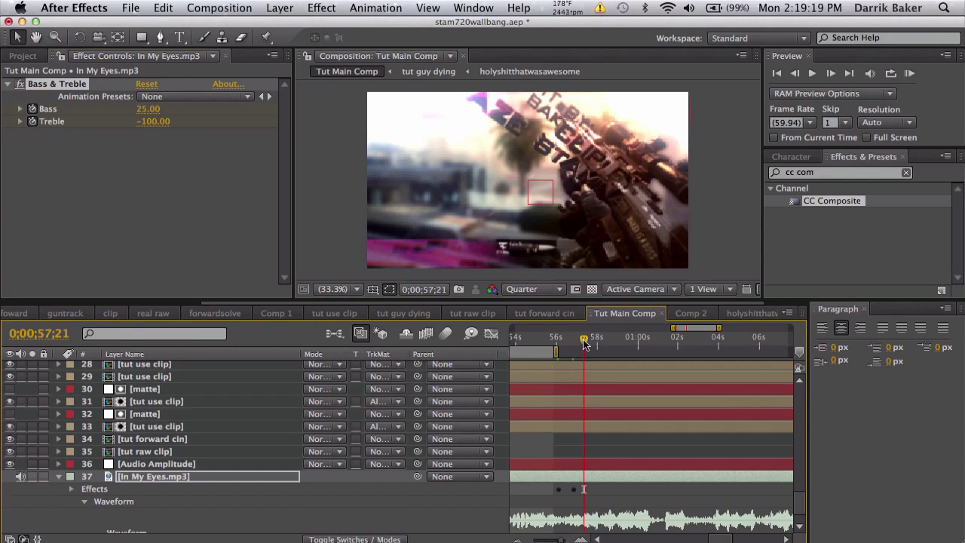
left_click(54, 84)
key("super+d")
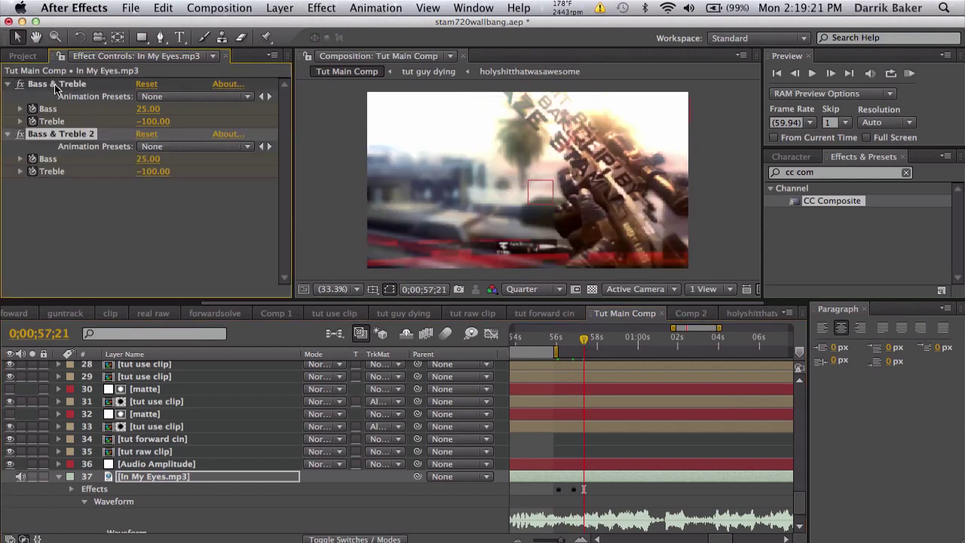
left_click(566, 341)
left_click(585, 343)
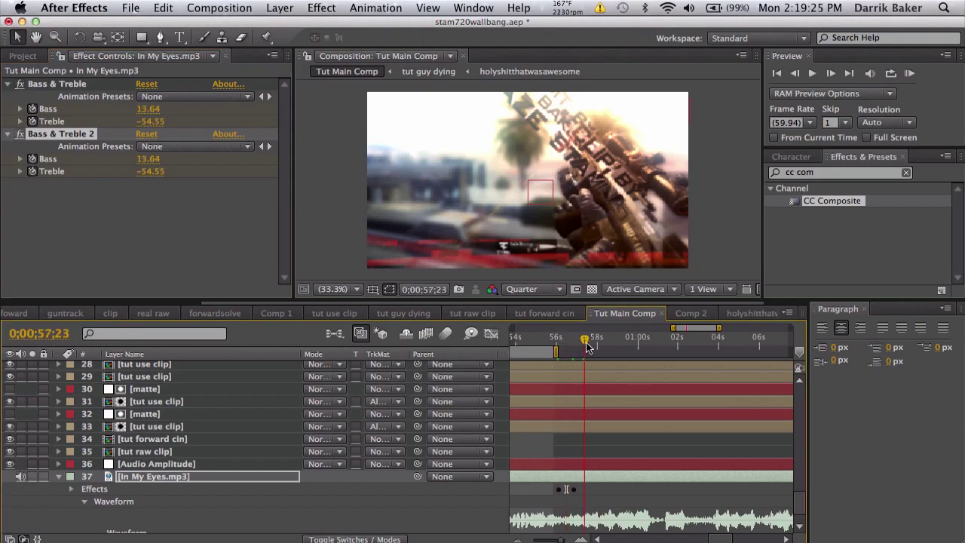
Switch to Chrome, dismiss the video's ad overlay and review the published edit's forward cinematic from 0:32.
key("super+h")
key("super+Tab")
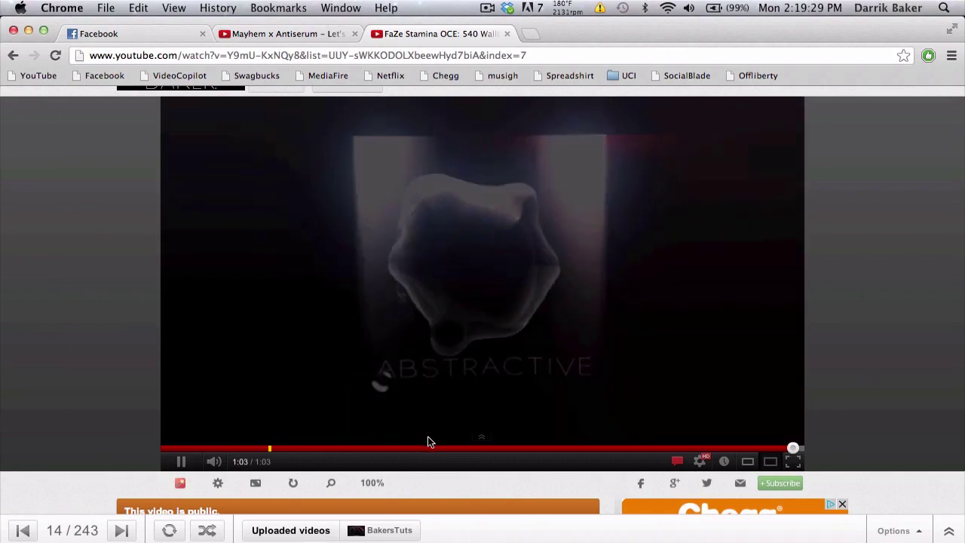
left_click(438, 450)
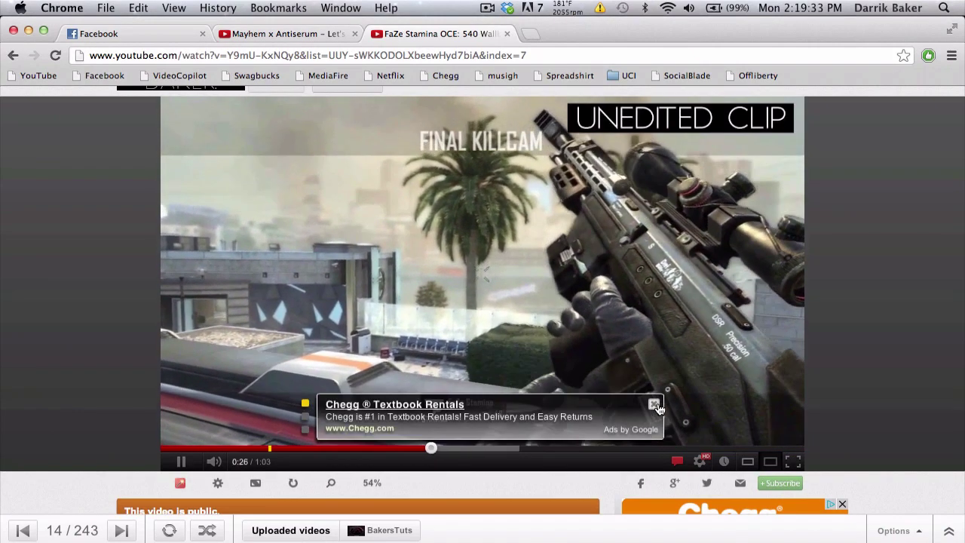
left_click(652, 402)
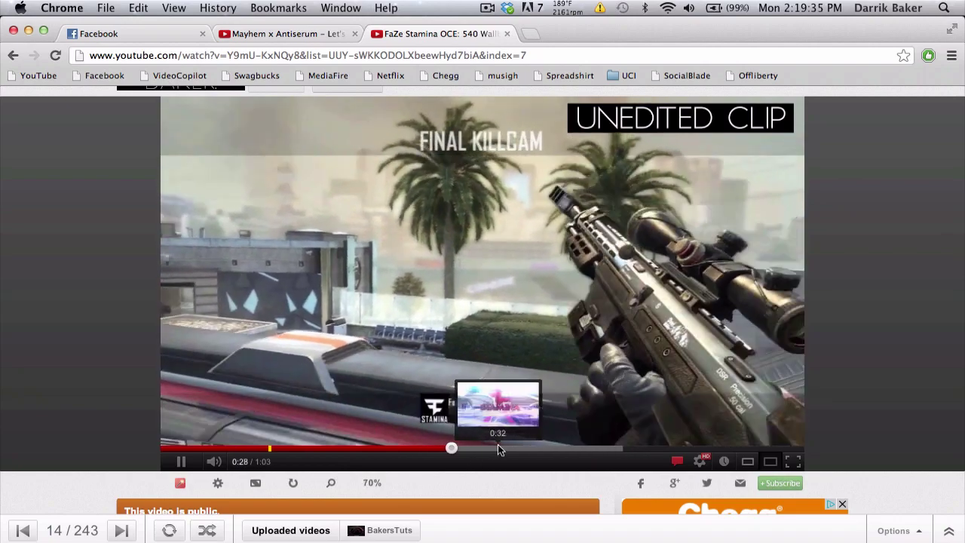
left_click(497, 449)
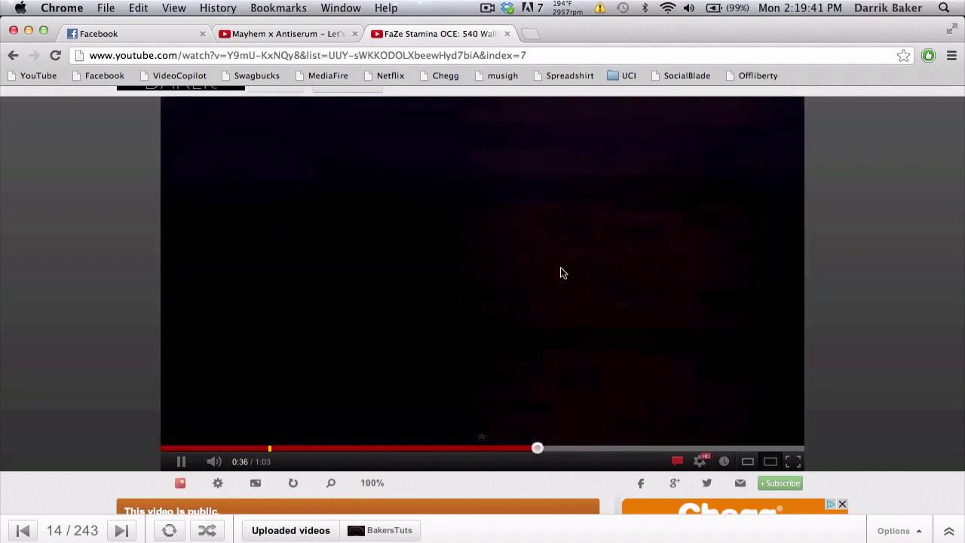
Return to After Effects, open the tut forward cin comp at 0;00;00;44 and reveal the particles layer's Particular settings.
key("ctrl+Right")
key("ctrl+Right")
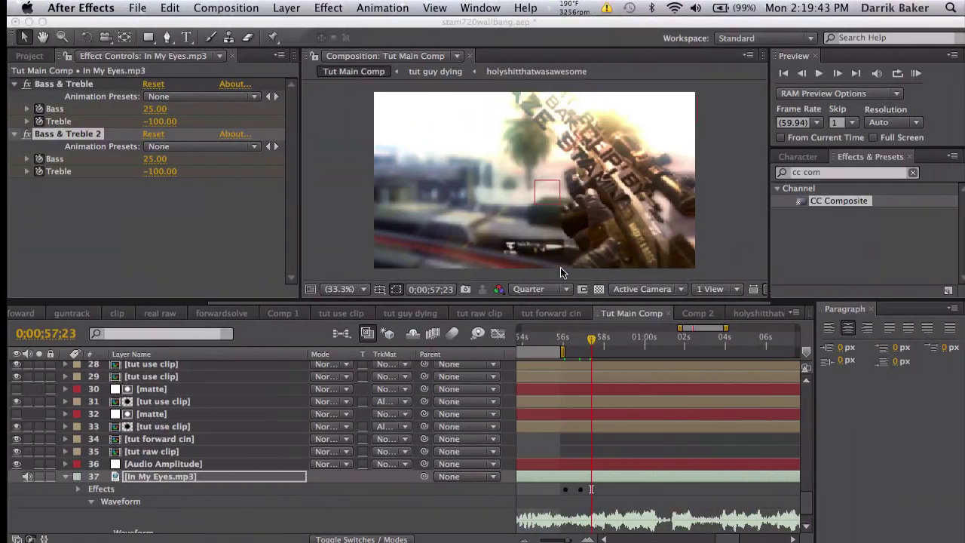
left_click(546, 314)
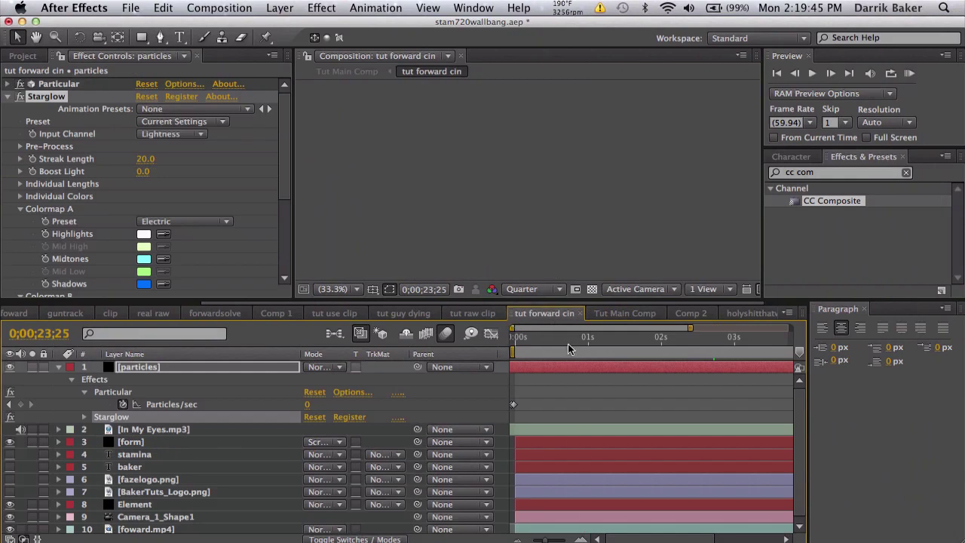
left_click(568, 344)
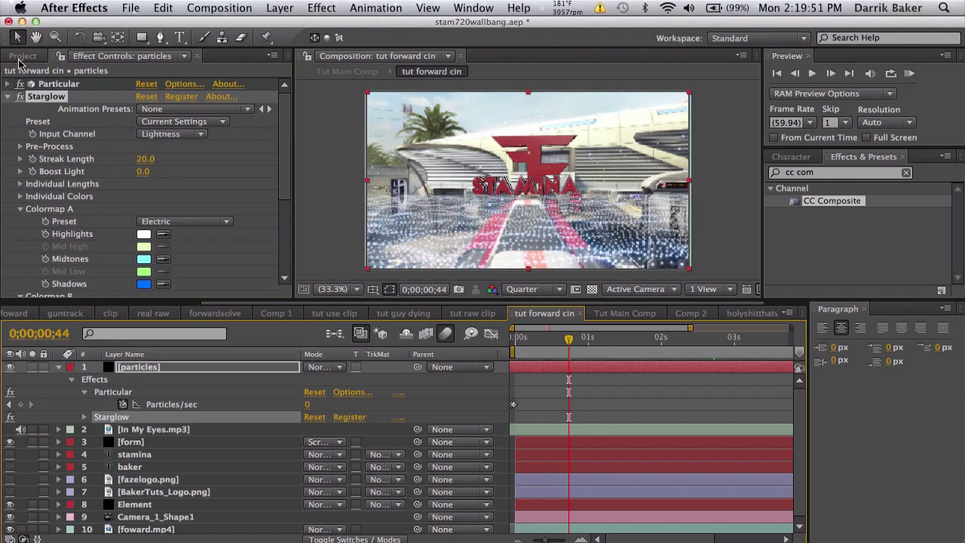
left_click(7, 96)
left_click(8, 85)
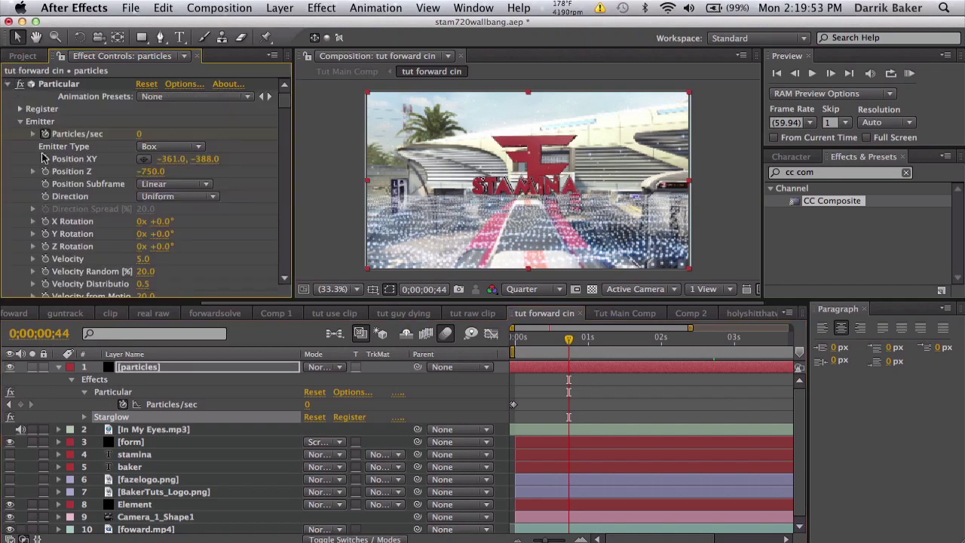
Set Particular's Gravity on the particles layer to -10 and check the frames up to 0;00;01;26.
scroll(47, 167, "down", 12)
scroll(48, 178, "down", 15)
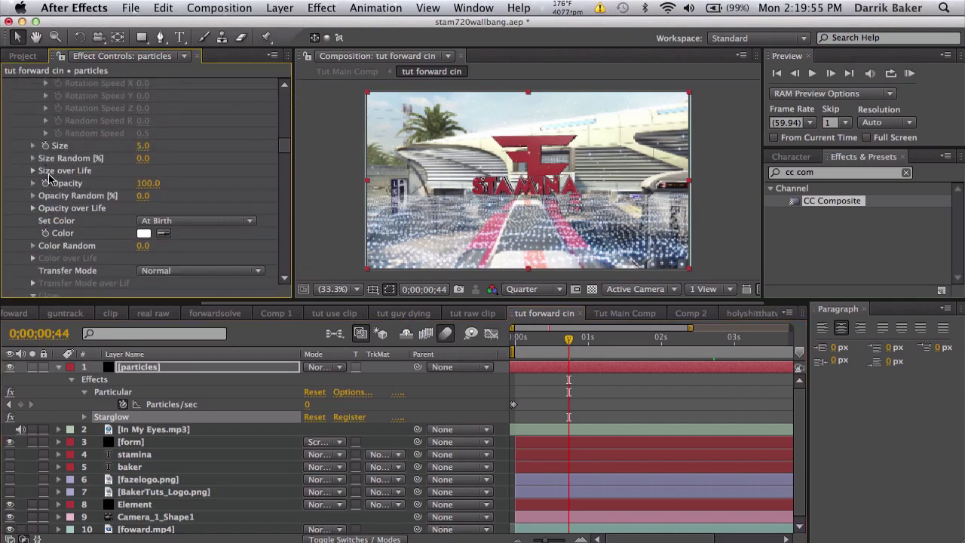
scroll(48, 178, "down", 10)
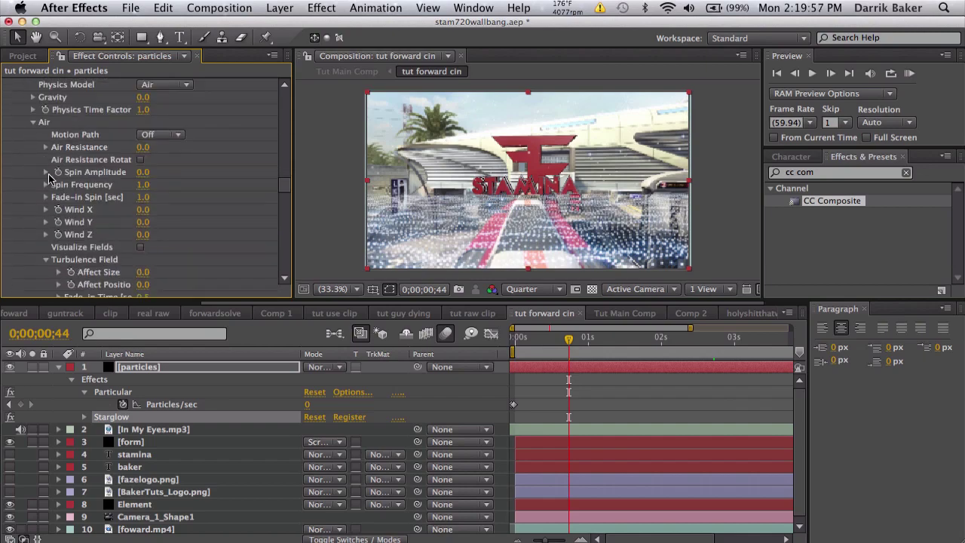
scroll(59, 128, "up", 2)
left_click(144, 129)
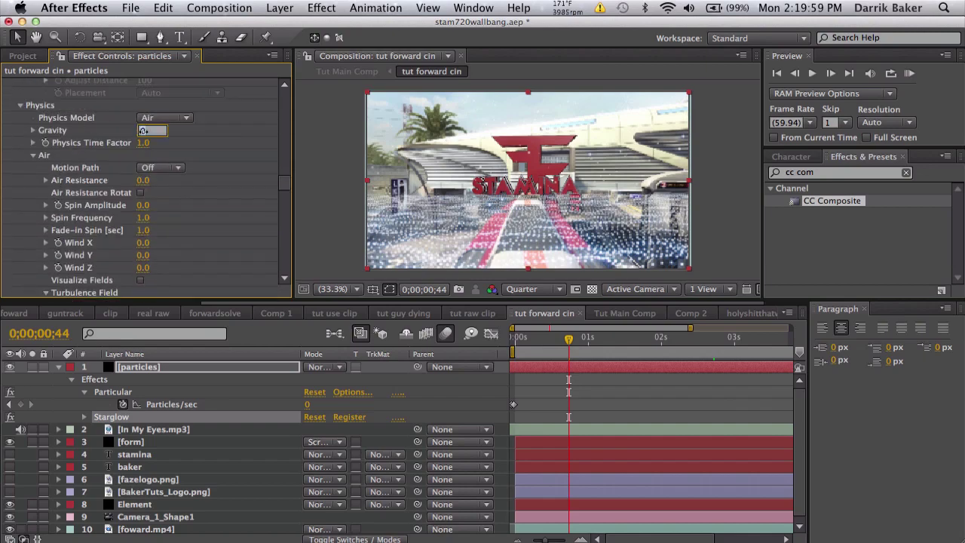
scroll(143, 181, "down", 12)
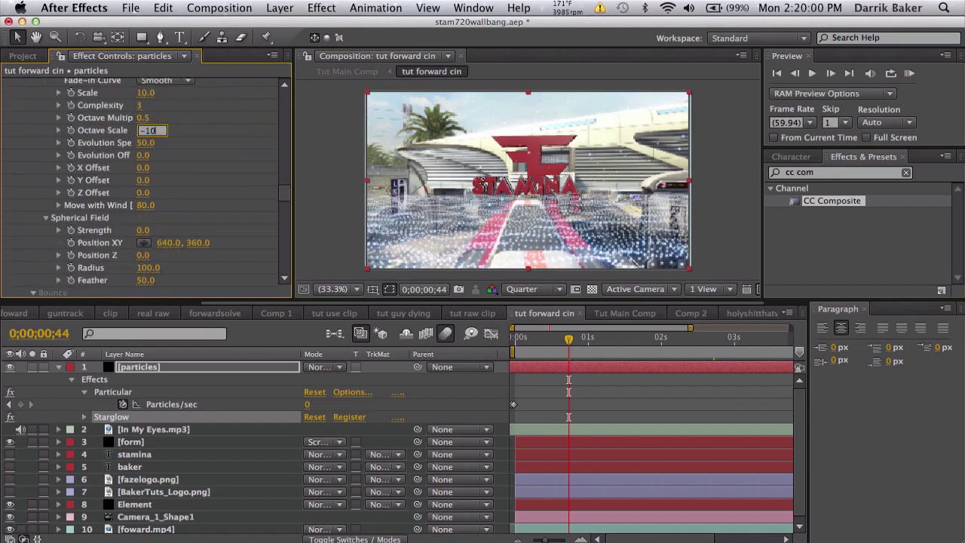
left_click(571, 340)
left_click_drag(575, 344, 624, 340)
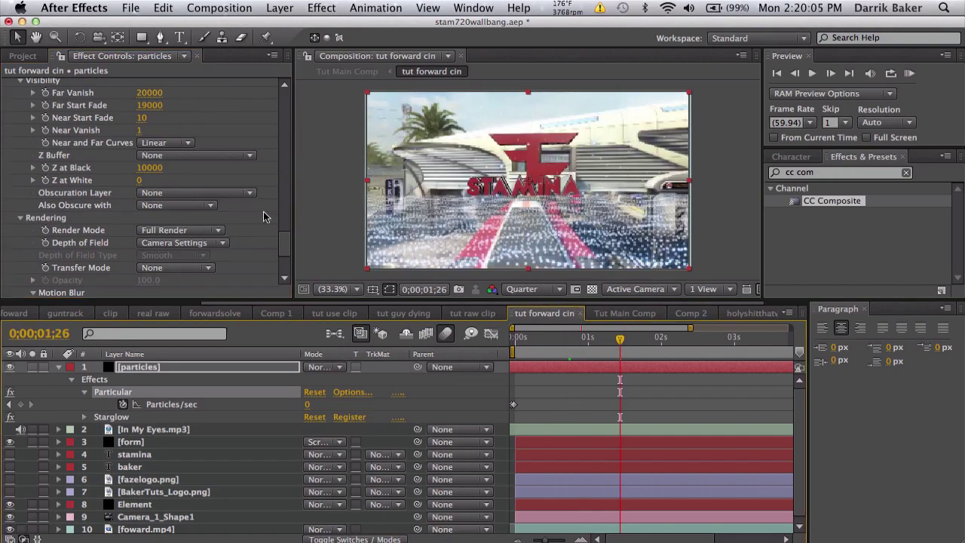
Select the form layer, collapse its Starglow effect and expand its Form effect settings.
left_click(143, 443)
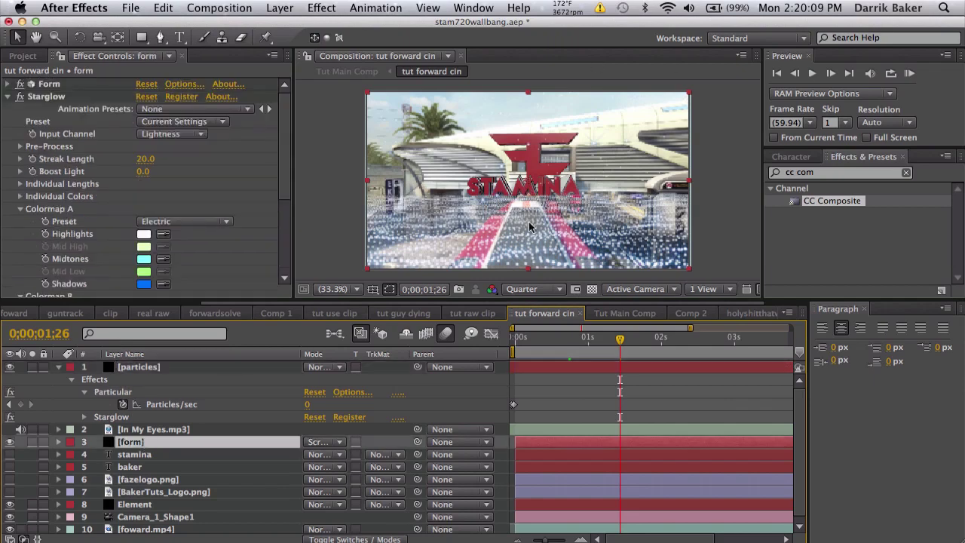
left_click(20, 208)
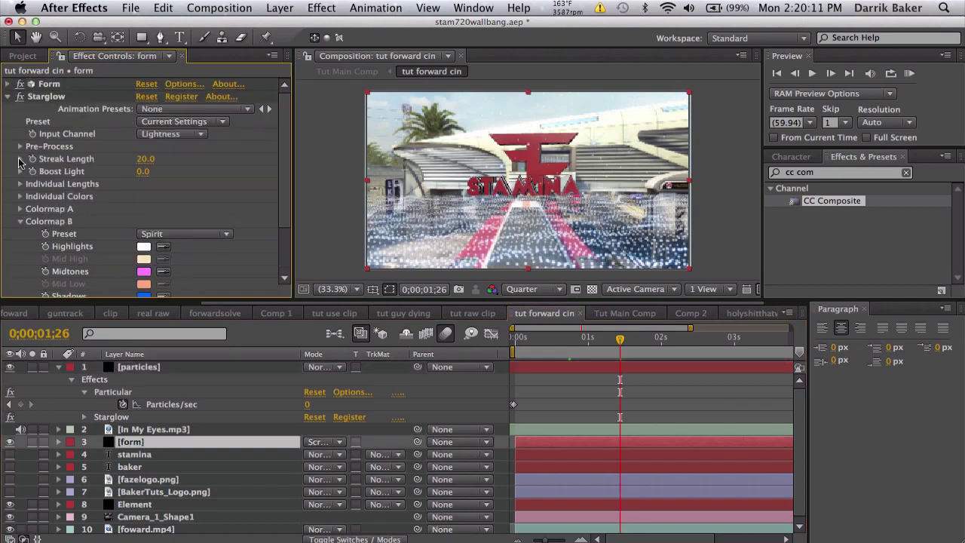
left_click(9, 97)
left_click(7, 84)
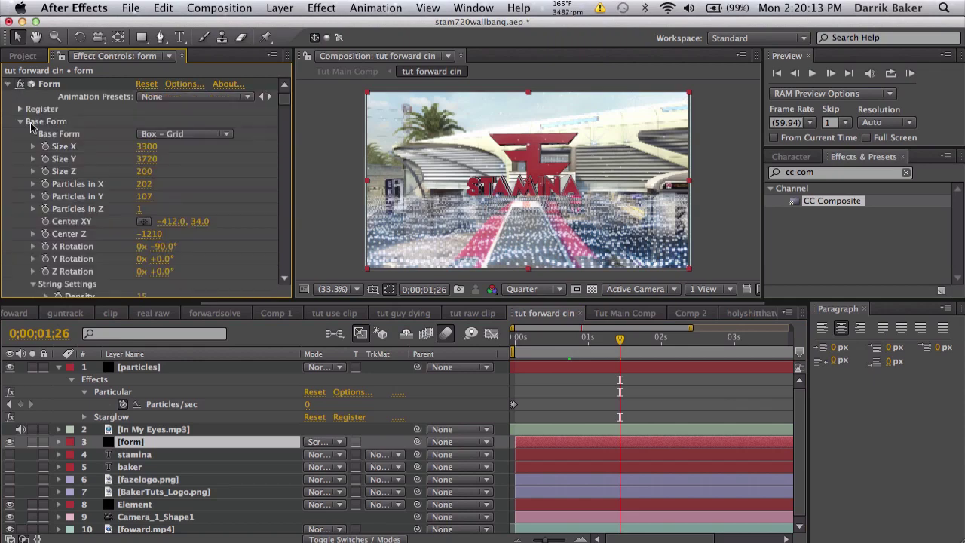
Collapse all of Form's expanded parameter groups on the form layer, from Base Form through Rendering.
left_click(21, 122)
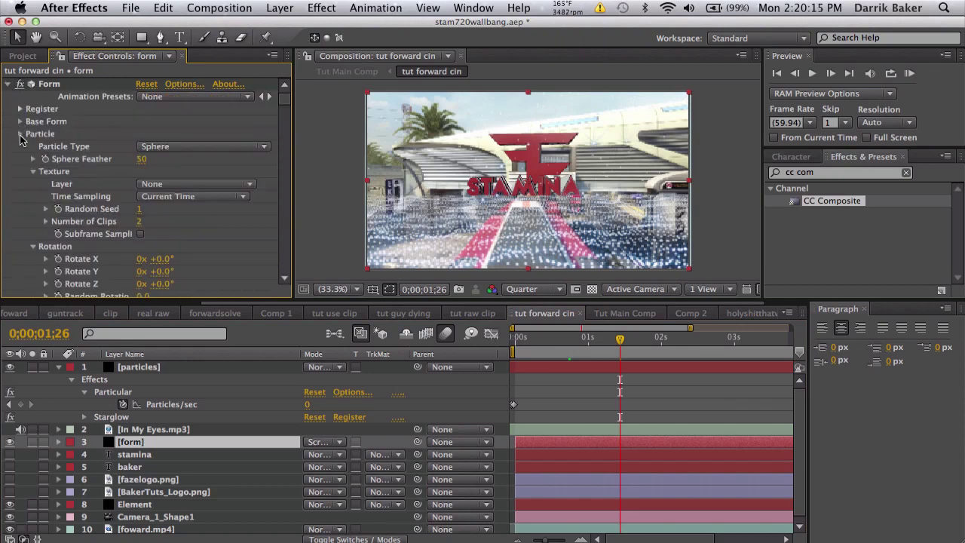
left_click(20, 134)
left_click(20, 146)
left_click(20, 159)
left_click(20, 171)
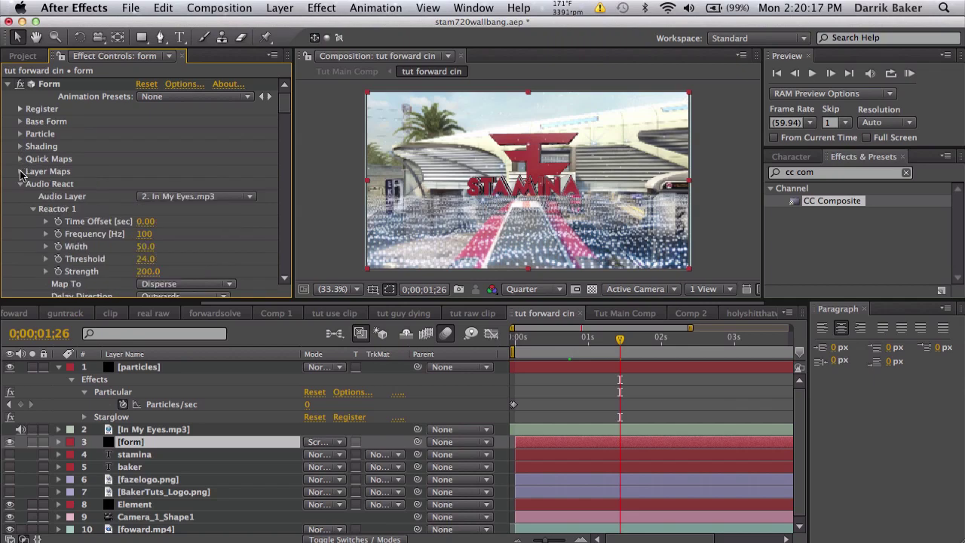
left_click(21, 184)
left_click(21, 196)
left_click(20, 209)
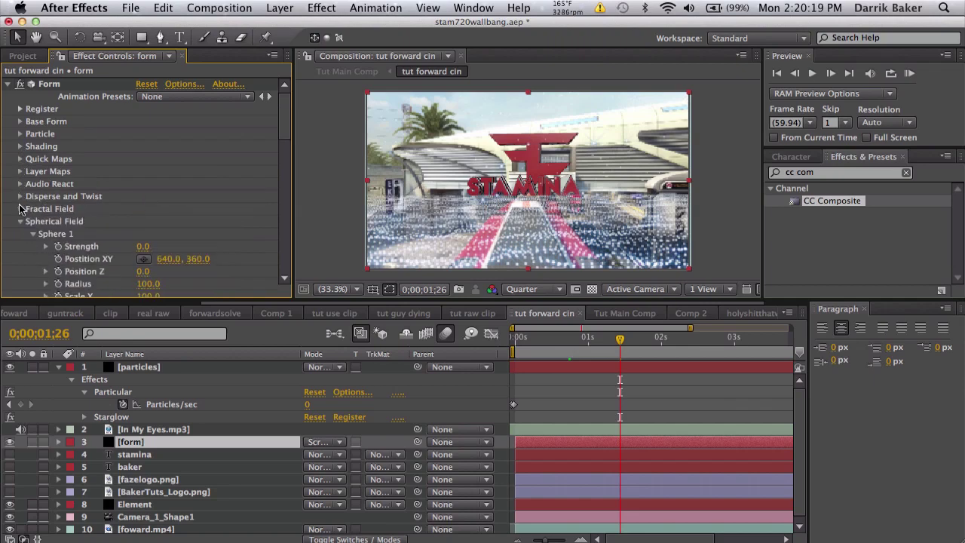
left_click(21, 221)
left_click(20, 234)
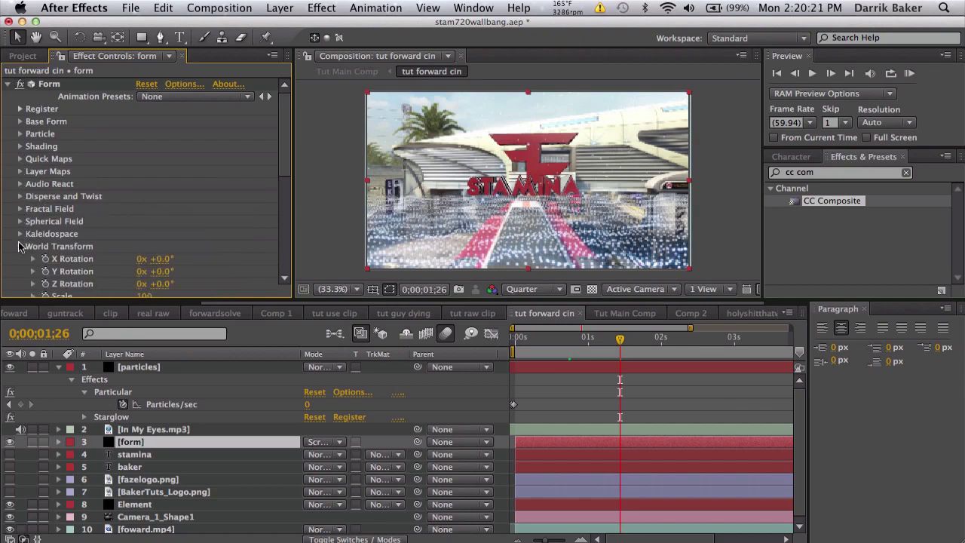
scroll(20, 249, "down", 3)
left_click(19, 203)
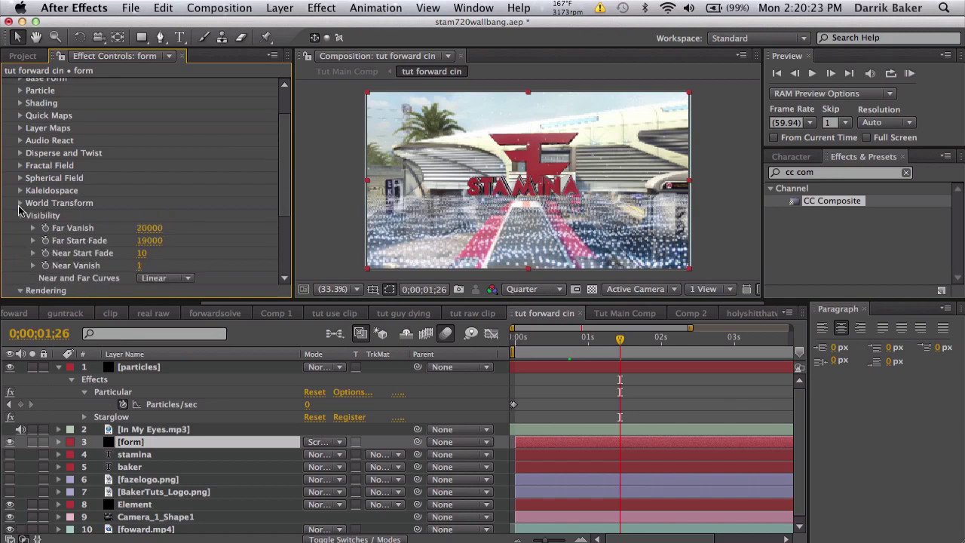
left_click(20, 216)
left_click(20, 228)
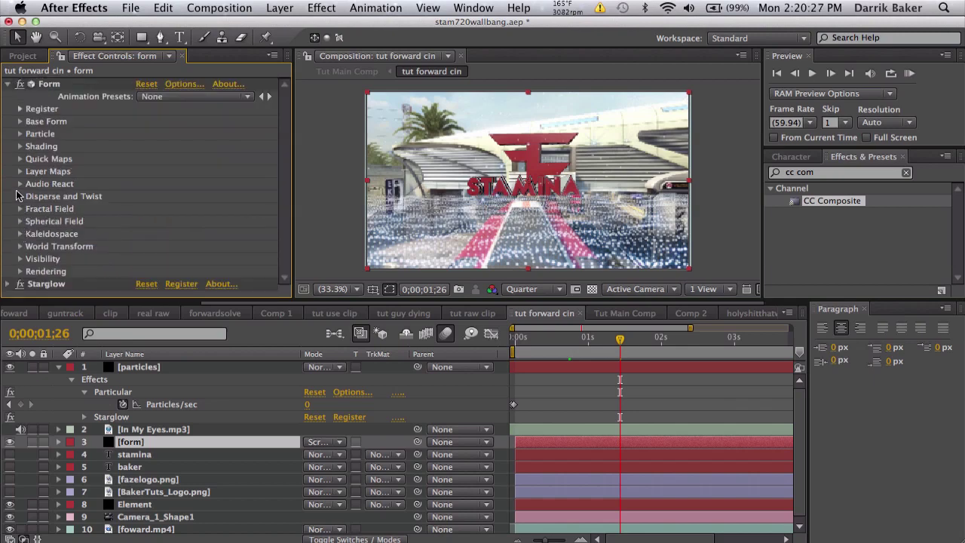
Review Reactor 1's settings in Form's Audio React group, with the other reactors collapsed, and close the group.
left_click(19, 184)
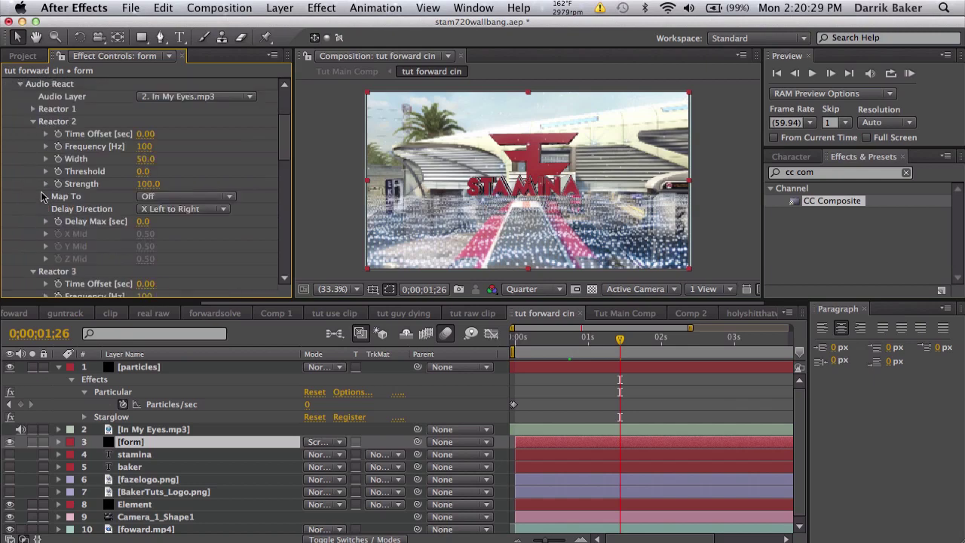
scroll(151, 200, "up", 1)
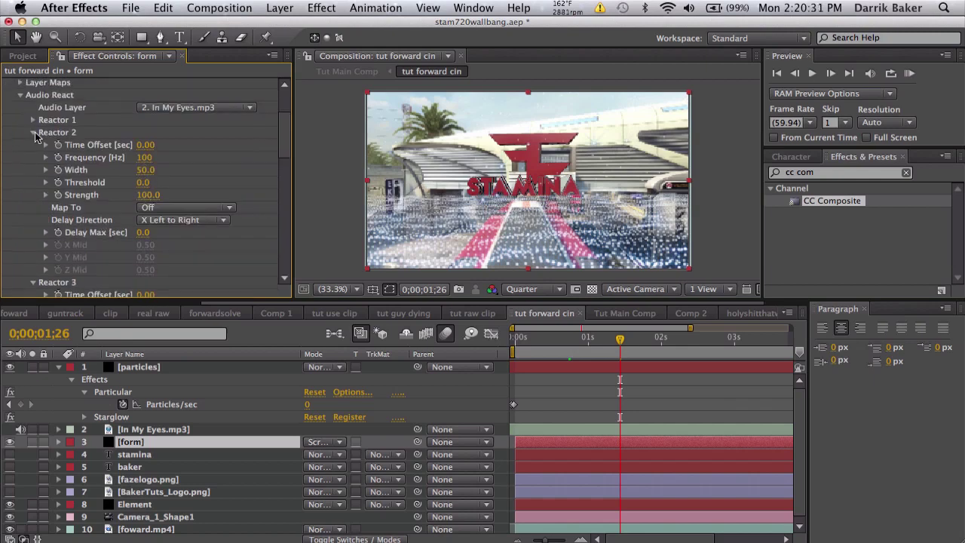
left_click(34, 132)
left_click(34, 145)
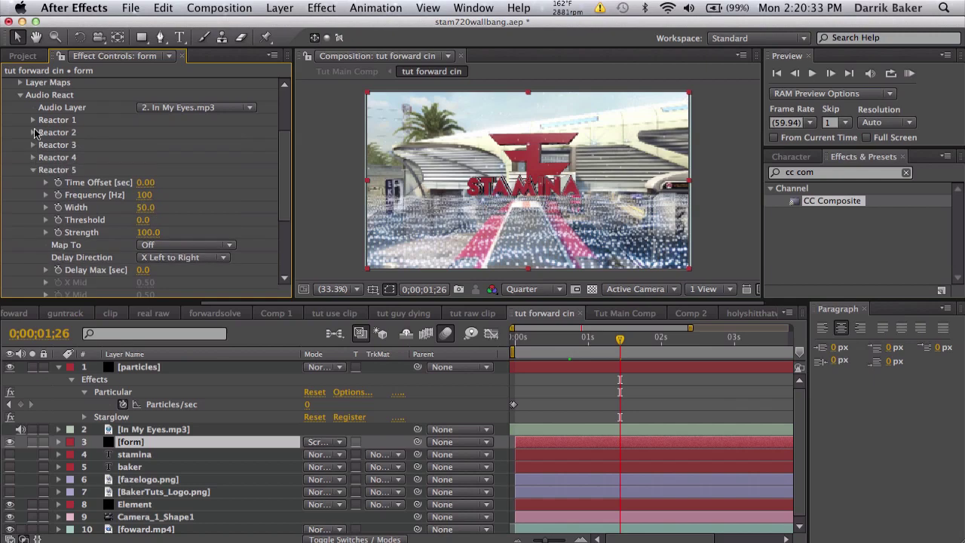
left_click(33, 120)
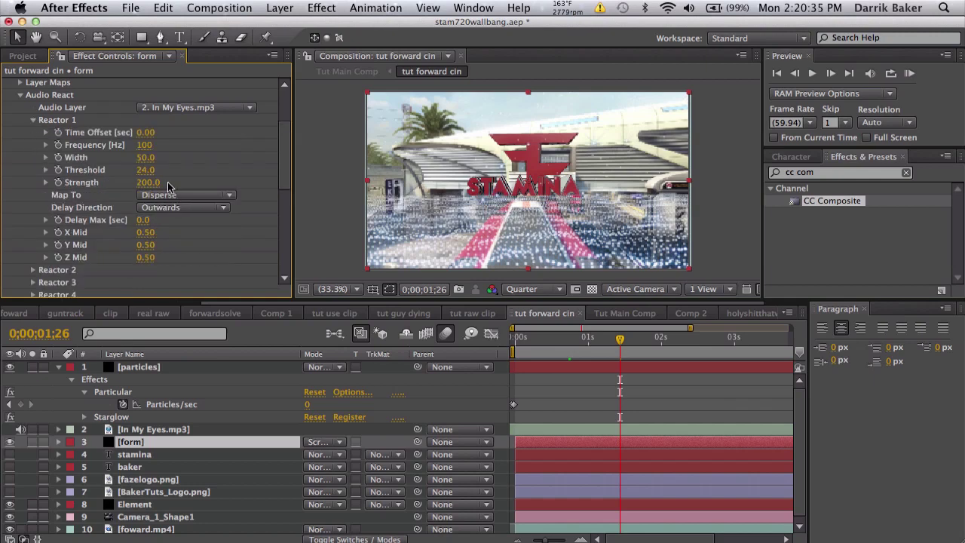
scroll(169, 187, "up", 1)
left_click(20, 107)
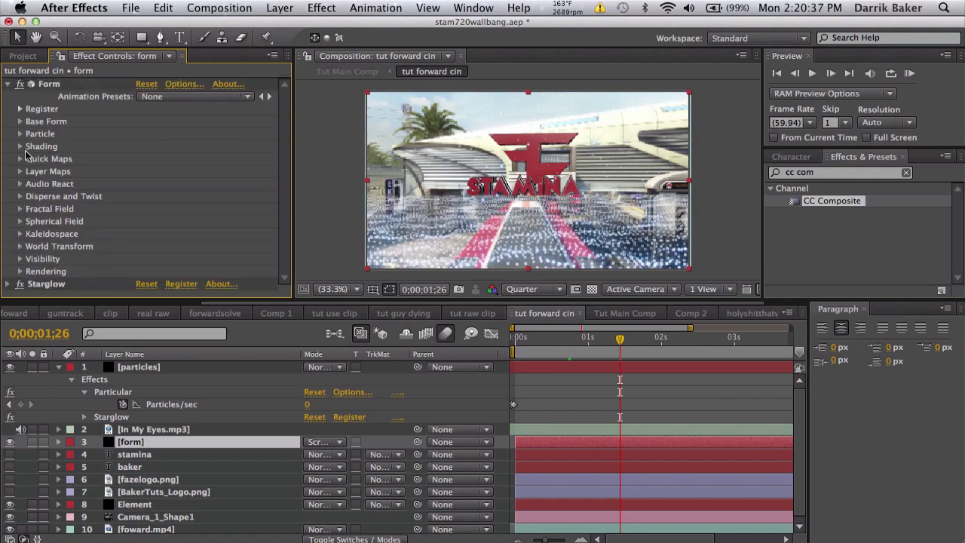
Set Form's Disperse to 5, solo the form layer and check its frames up to 0;00;02;28.
left_click(20, 196)
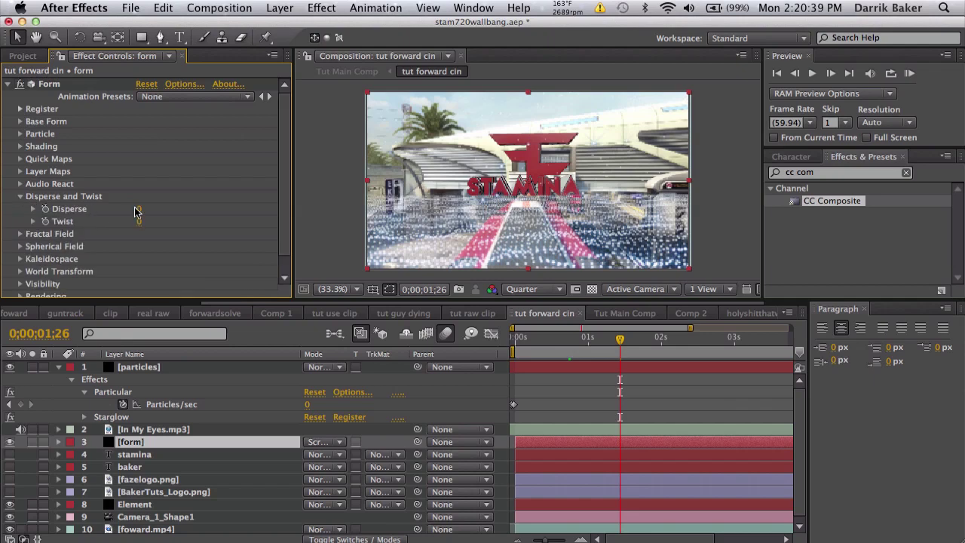
left_click(138, 209)
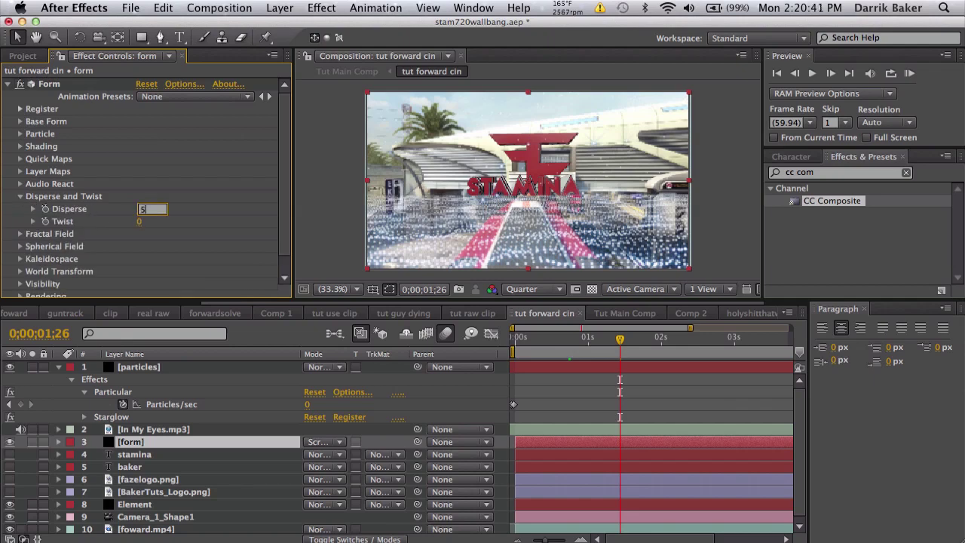
key("Return")
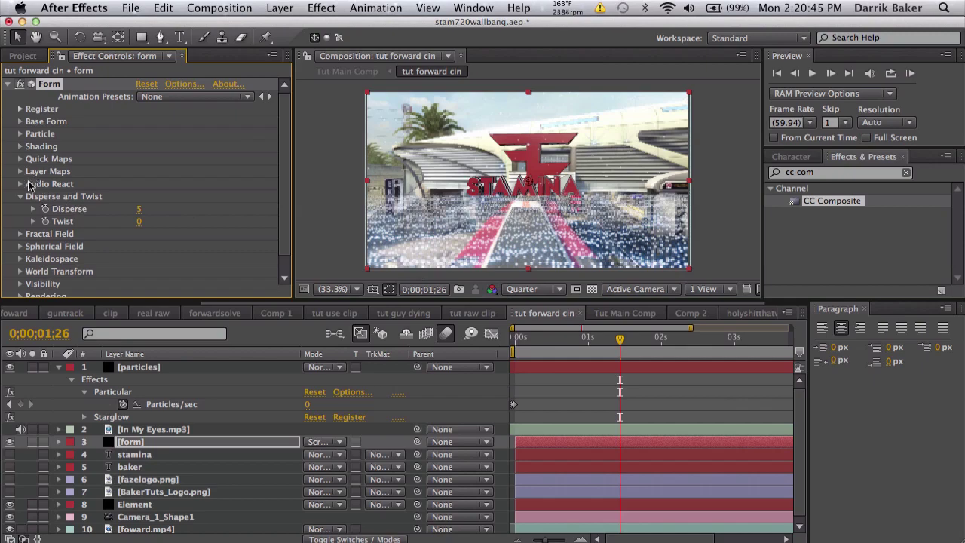
left_click(32, 441)
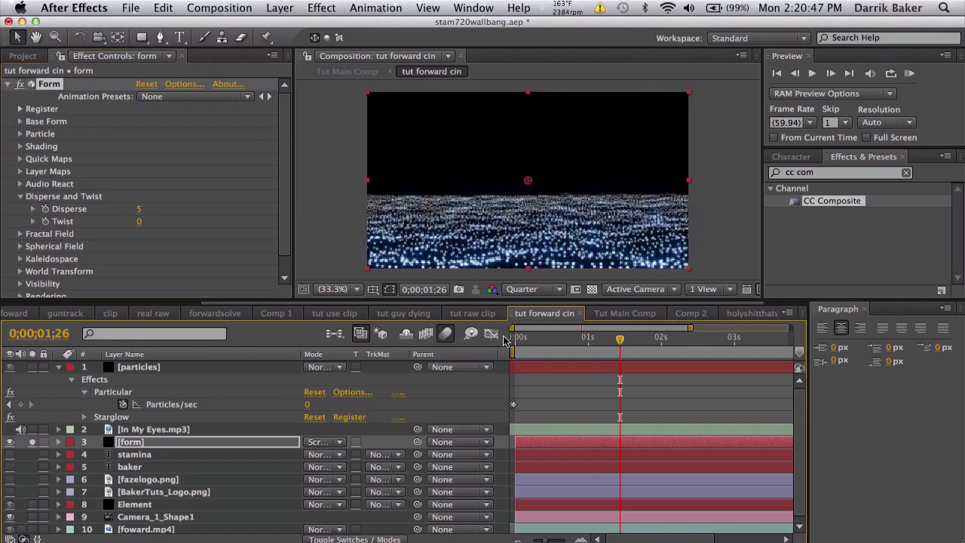
left_click_drag(556, 337, 695, 333)
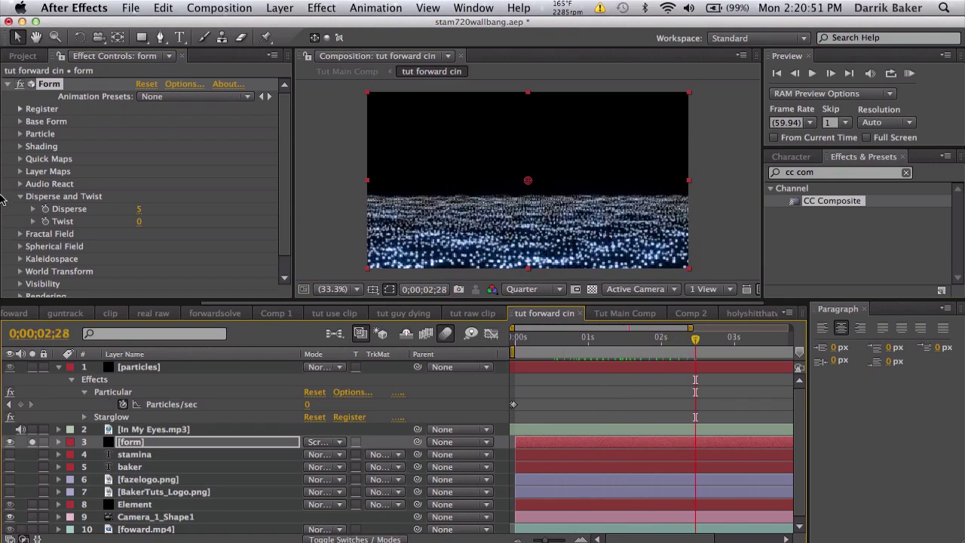
Try a higher Disperse value on the form layer and restore it to 5.
left_click_drag(140, 209, 146, 209)
left_click(142, 210)
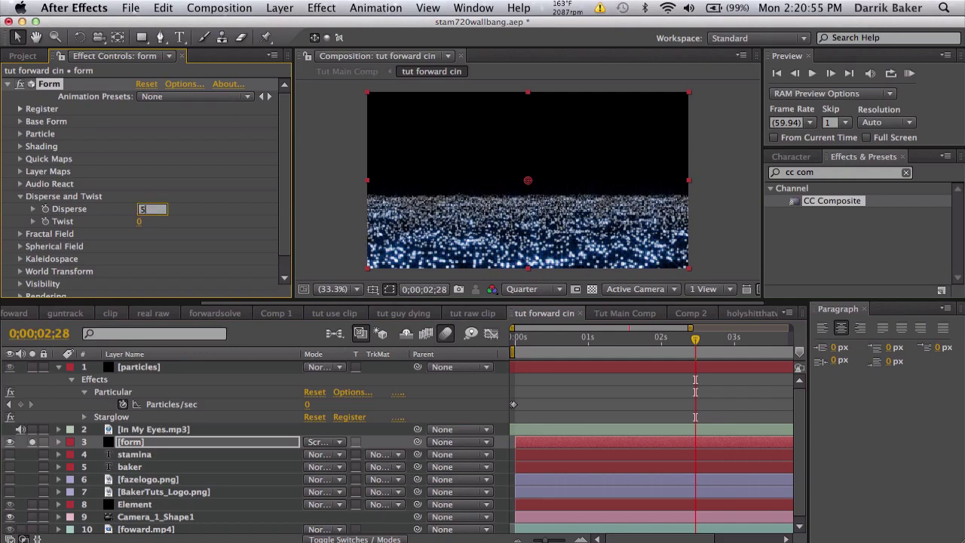
type("5")
key("Return")
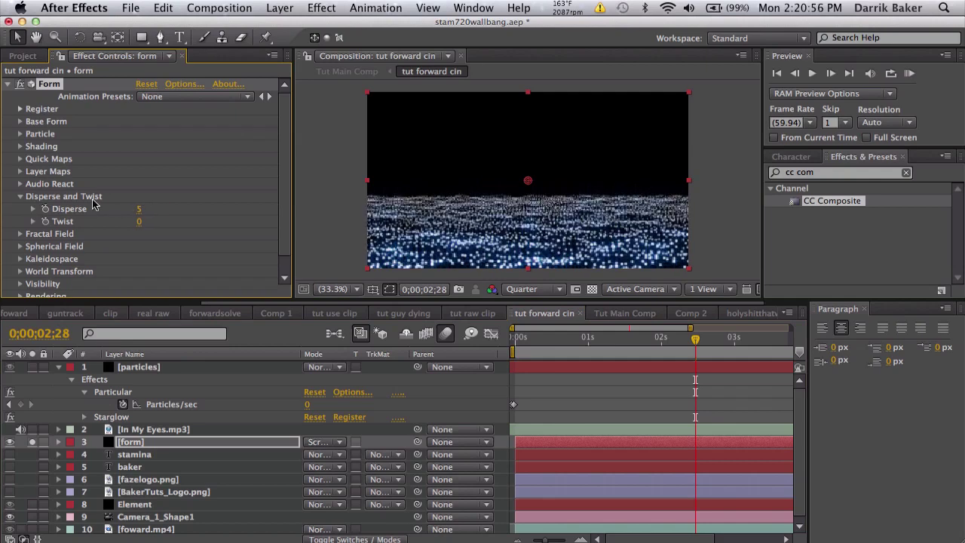
Try an Audio React Reactor 1 Strength of 620 on Form and check the frames around 0;00;01;37.
left_click(20, 184)
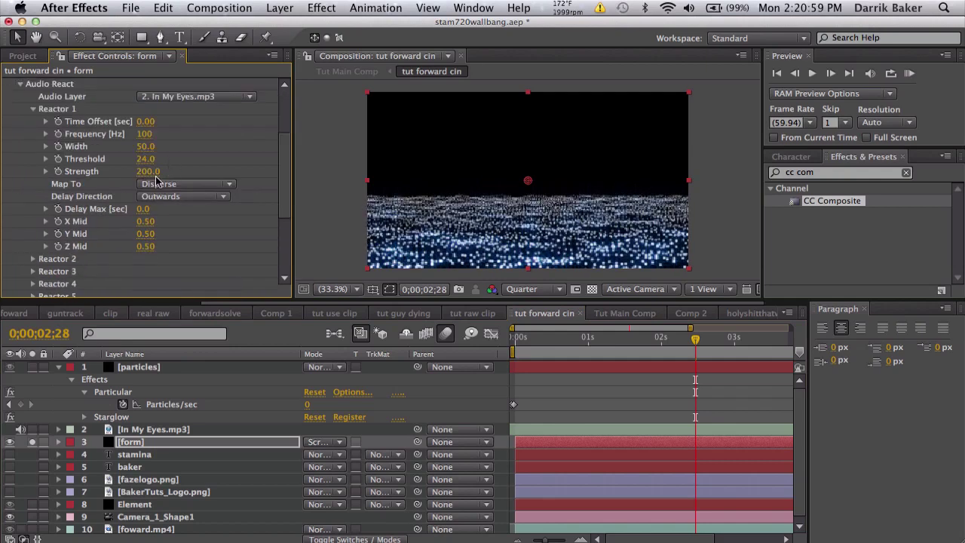
left_click_drag(149, 172, 183, 177)
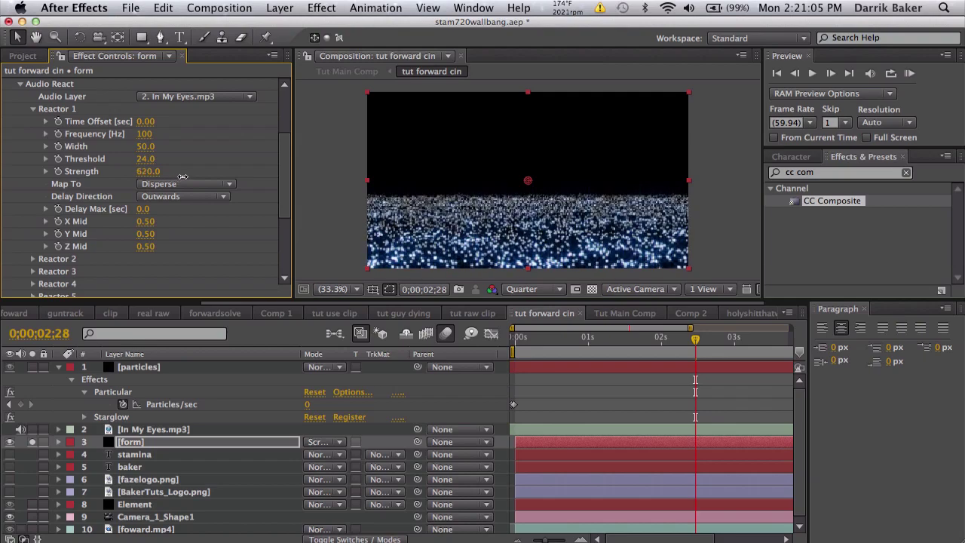
left_click_drag(581, 340, 633, 343)
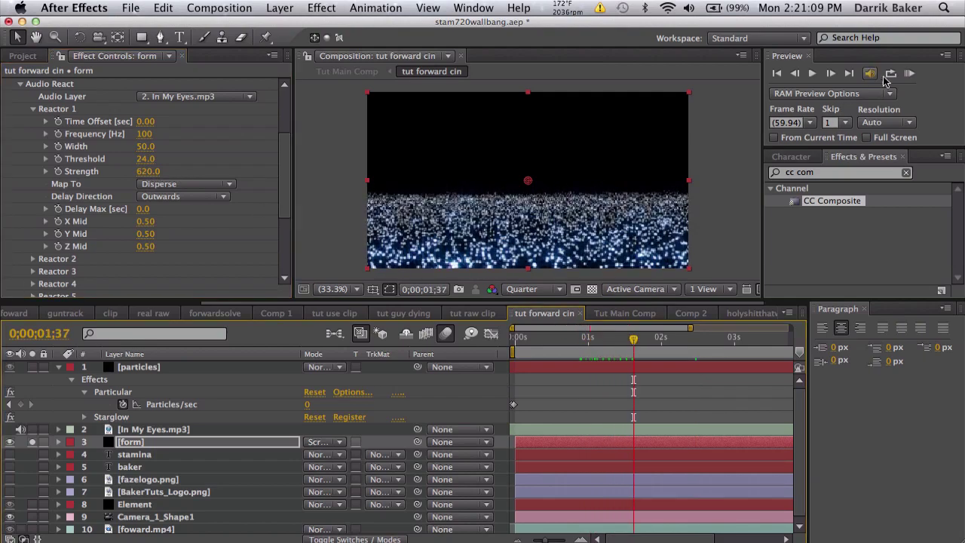
Set Audio React Reactor 1's Strength to 100 and collapse the Audio React and Disperse and Twist groups.
left_click(148, 171)
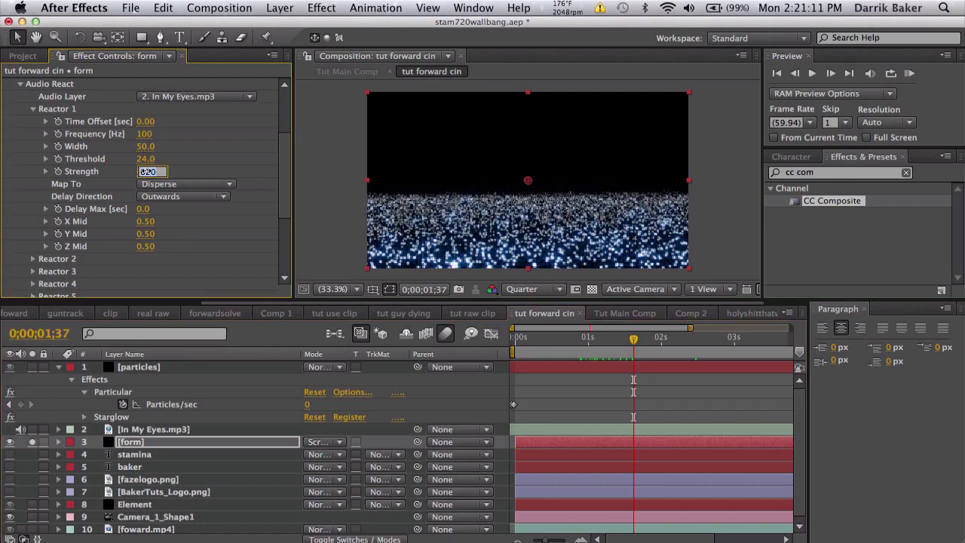
type("100")
key("Return")
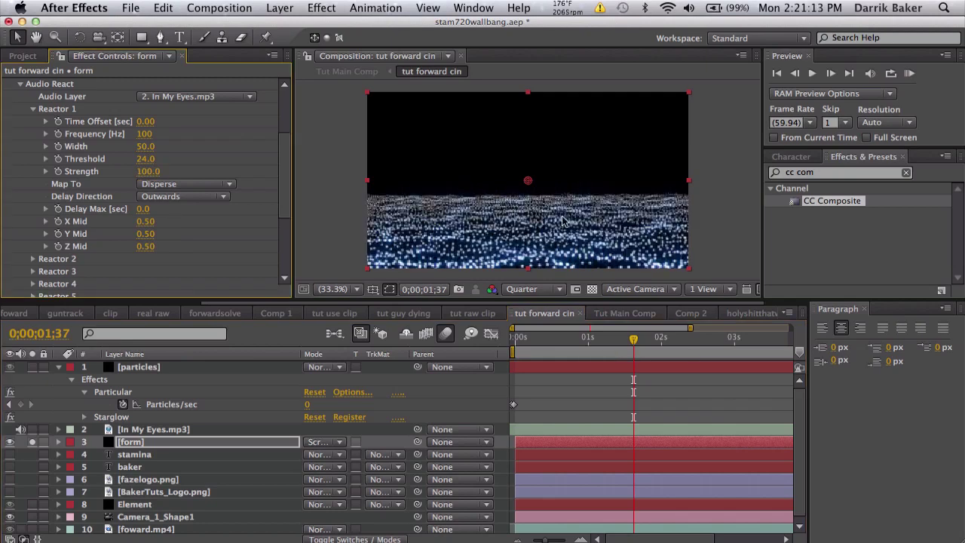
scroll(103, 170, "up", 2)
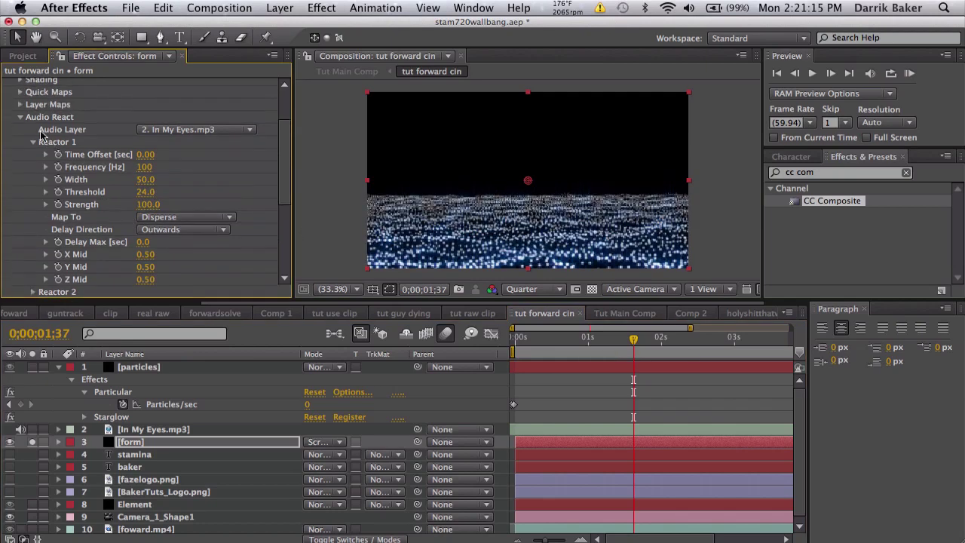
left_click(21, 118)
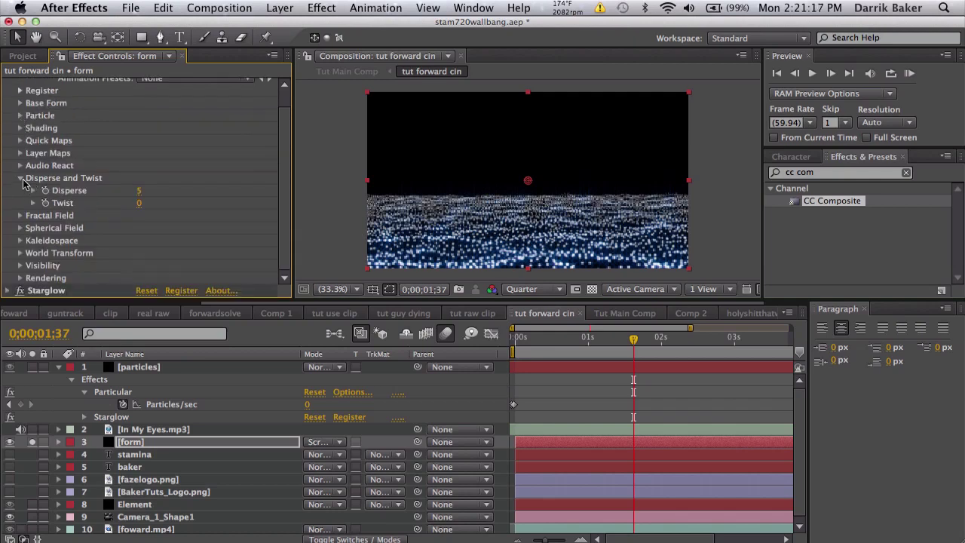
left_click(20, 178)
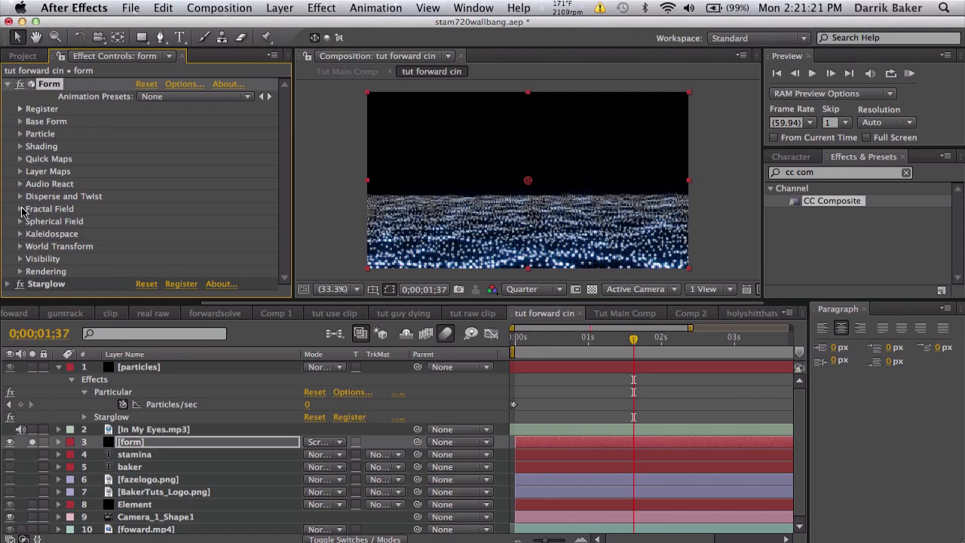
Try an F Scale of 4 in Form's Fractal Field and settle on 5.
left_click(21, 209)
scroll(102, 172, "down", 6)
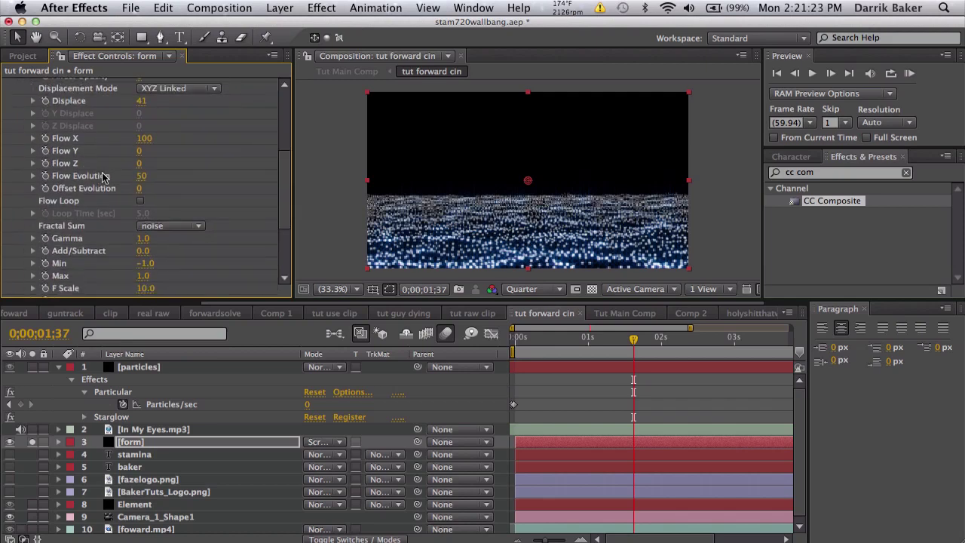
left_click(141, 222)
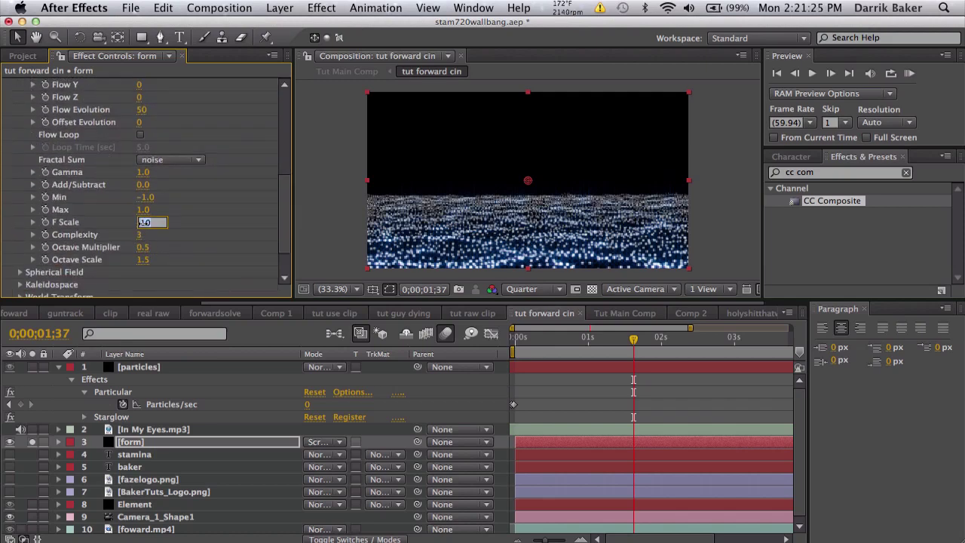
type("4")
key("Return")
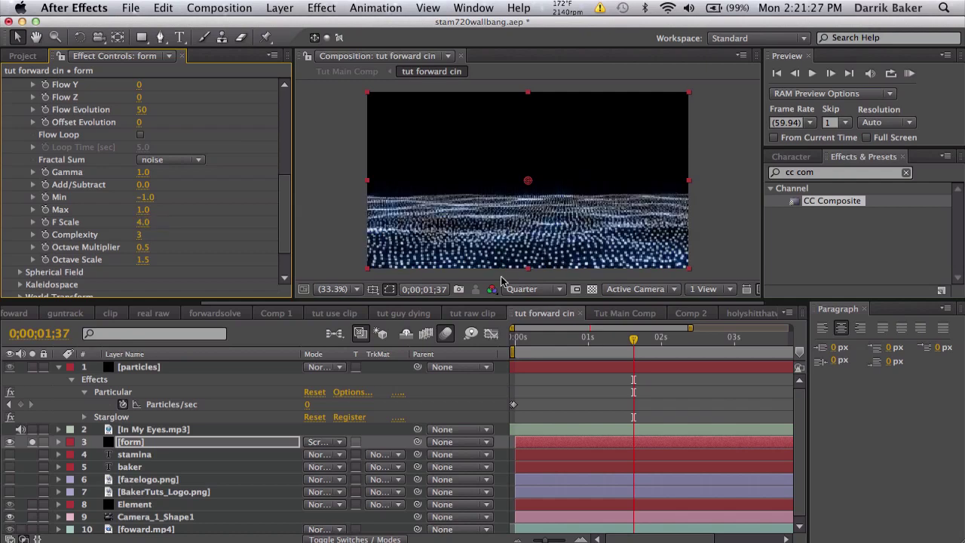
left_click(142, 222)
type("5")
key("Return")
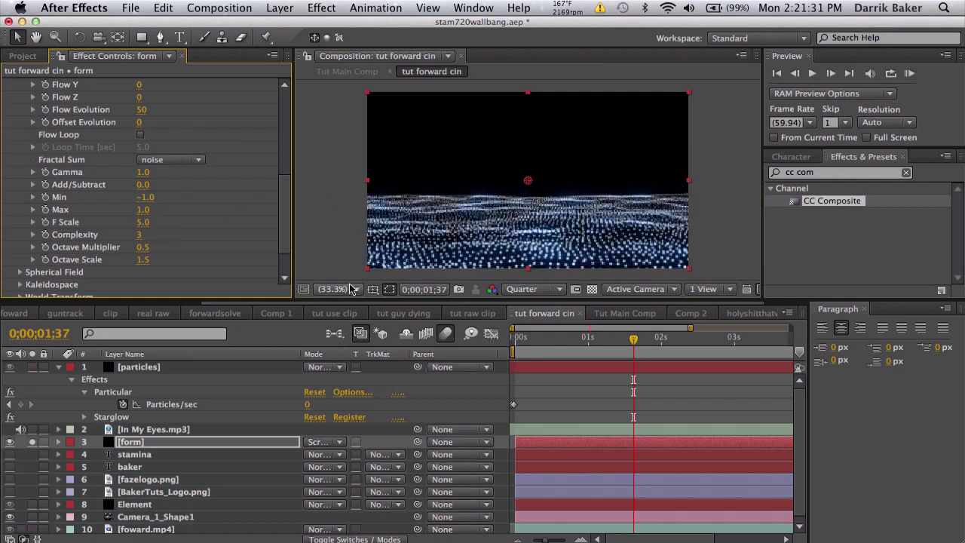
RAM preview the soloed form layer's particle waves, stop playback and return to the start of Form's settings.
left_click(909, 74)
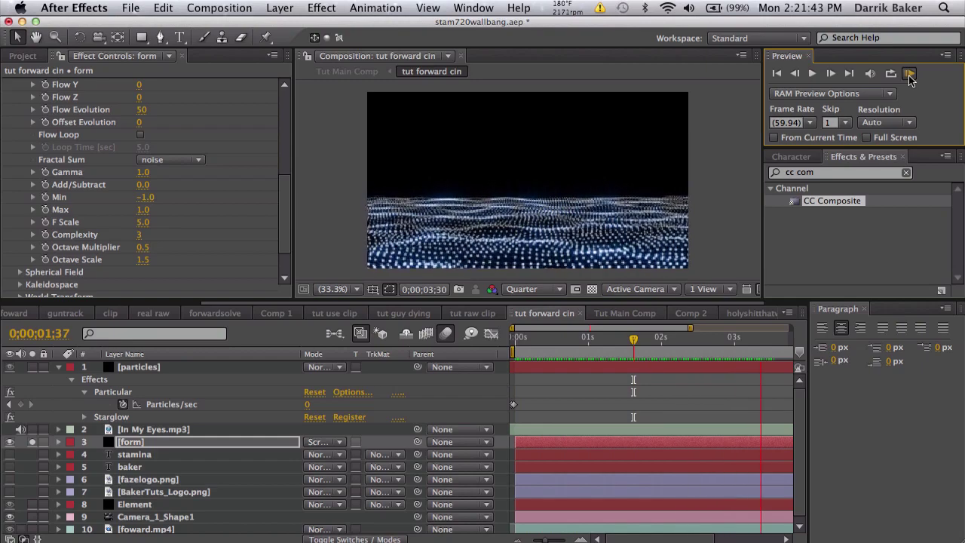
left_click(910, 74)
scroll(255, 159, "up", 3)
scroll(245, 160, "up", 5)
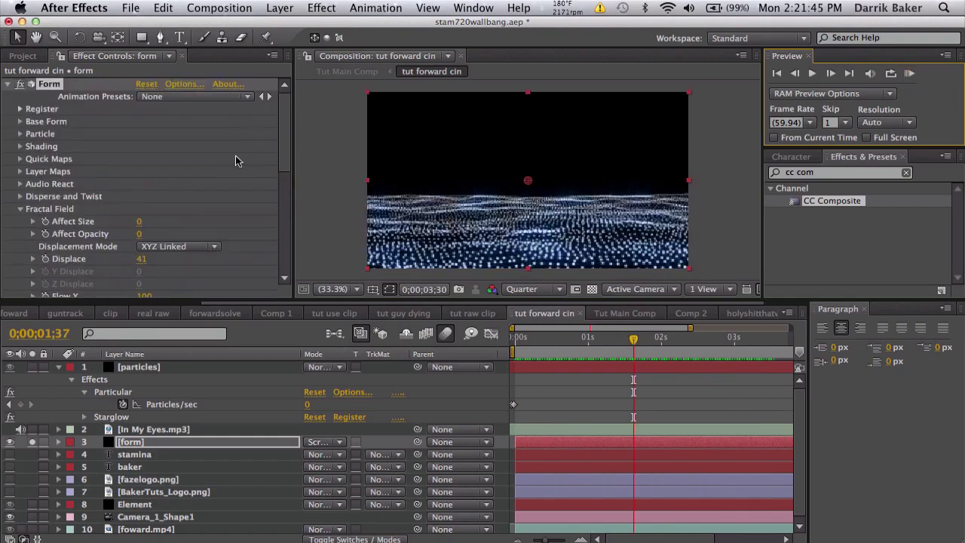
Set Audio React Reactor 1's Strength to 300 on Form and check the particle motion between 0;00;02;59 and 0;00;01;48.
left_click(21, 172)
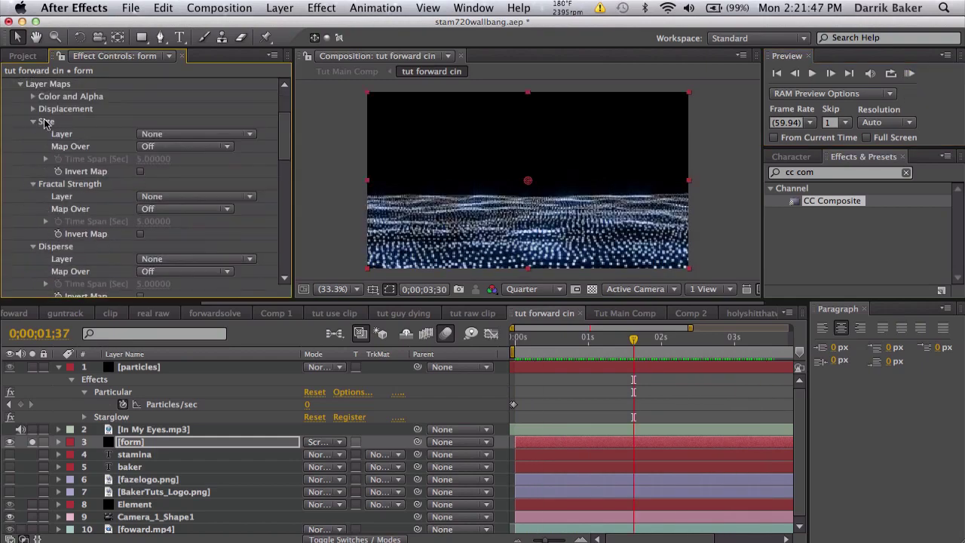
left_click(32, 121)
left_click(20, 84)
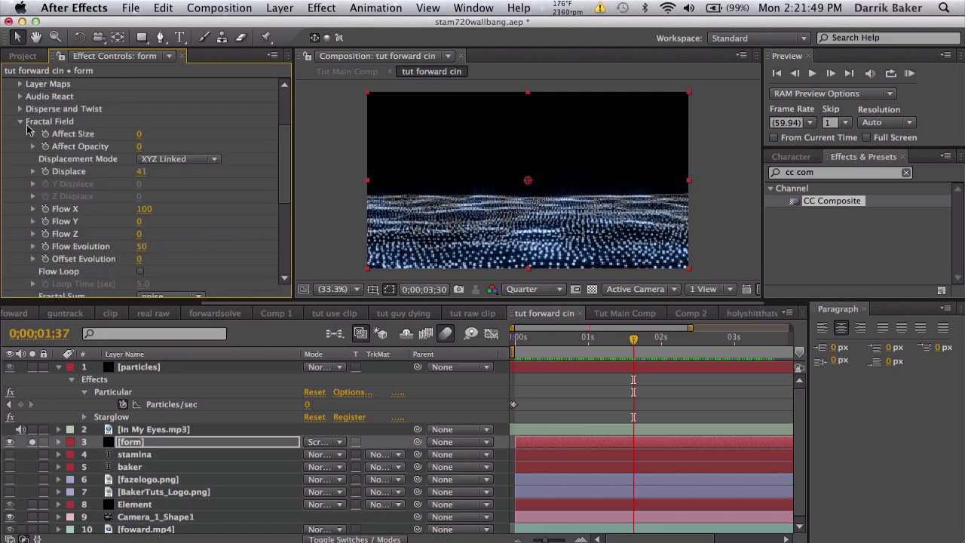
left_click(21, 122)
left_click(20, 185)
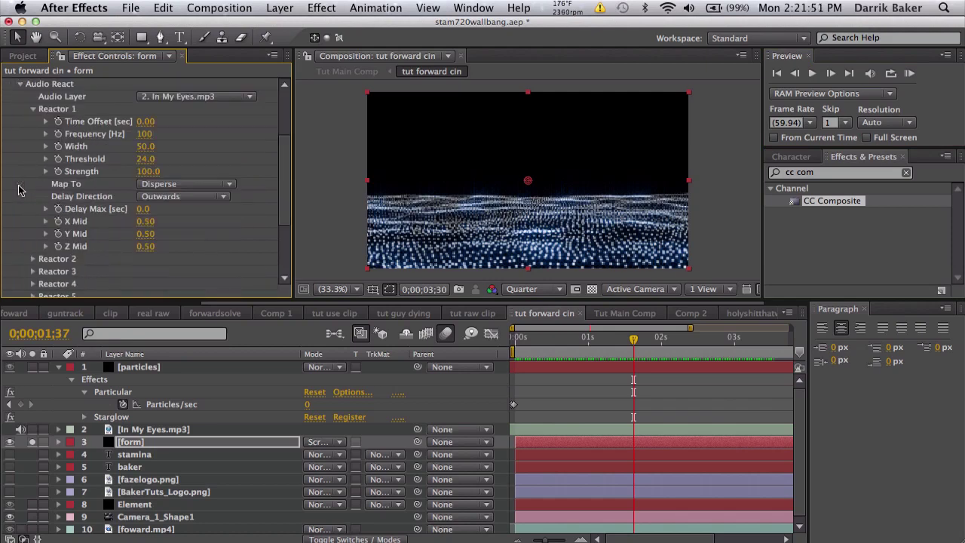
left_click(149, 171)
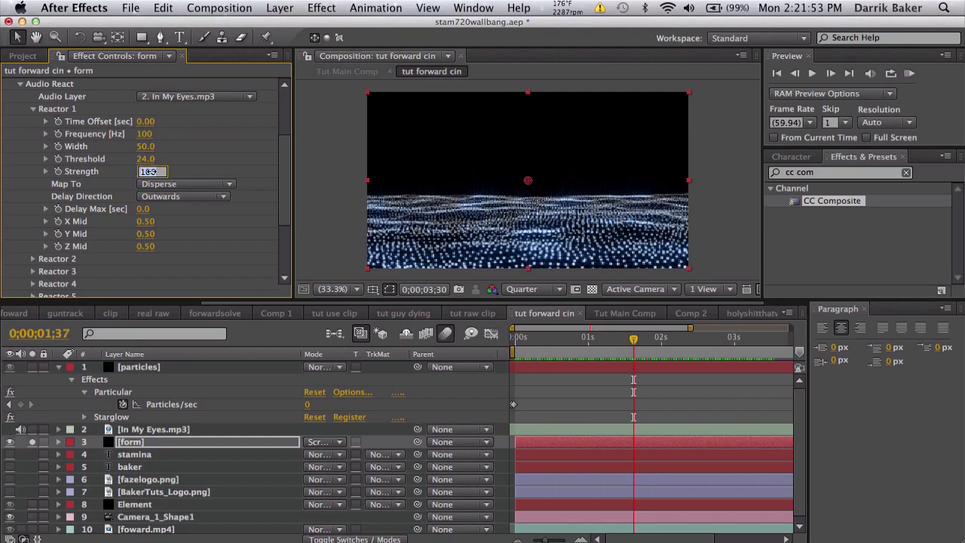
type("300")
key("Return")
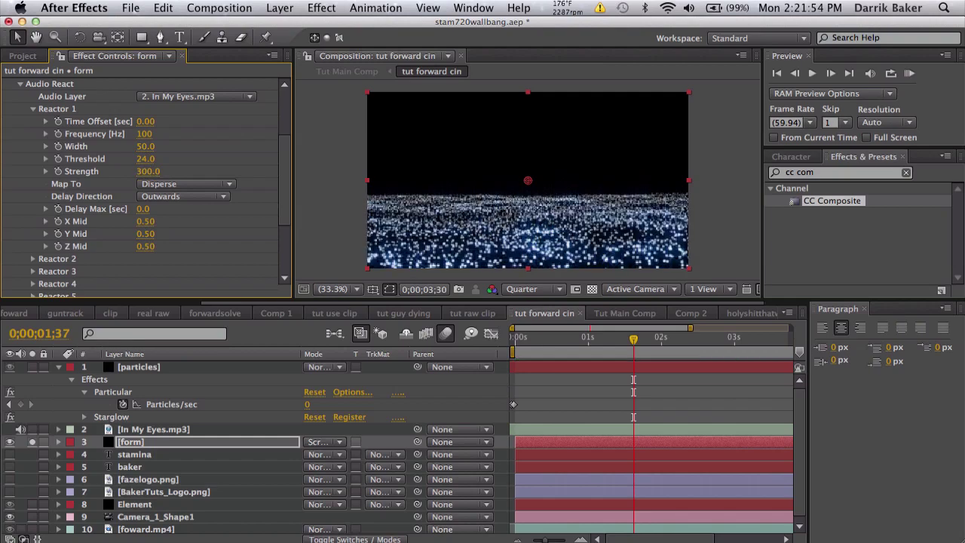
left_click(564, 339)
left_click_drag(564, 339, 734, 335)
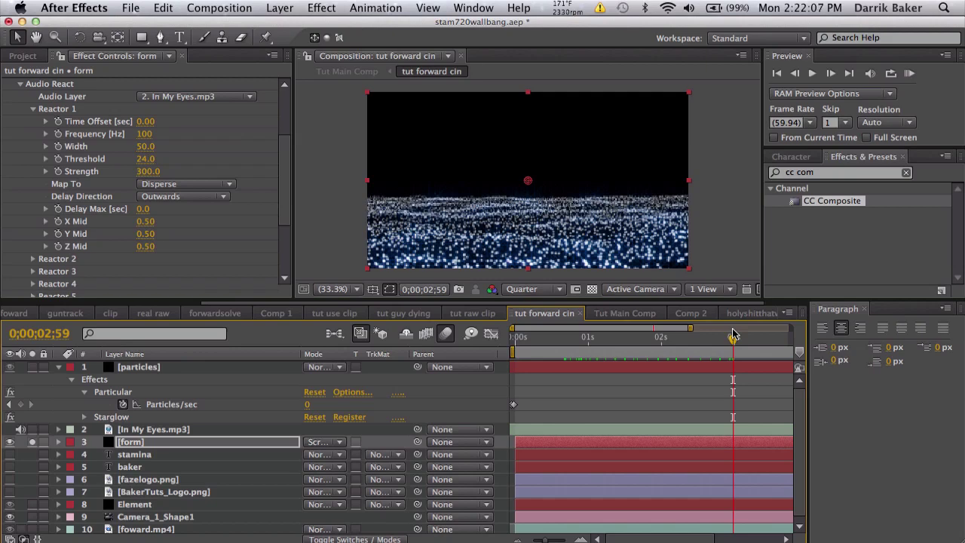
left_click(646, 347)
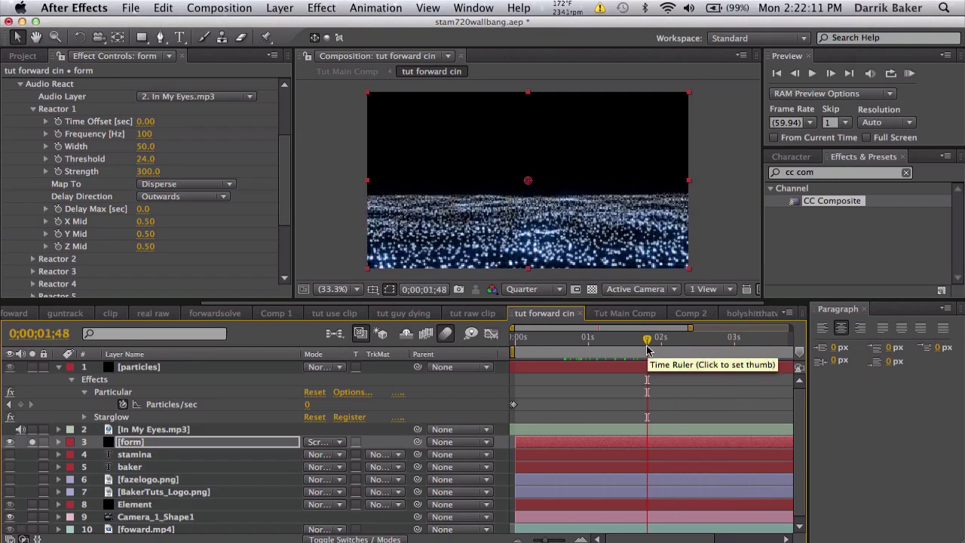